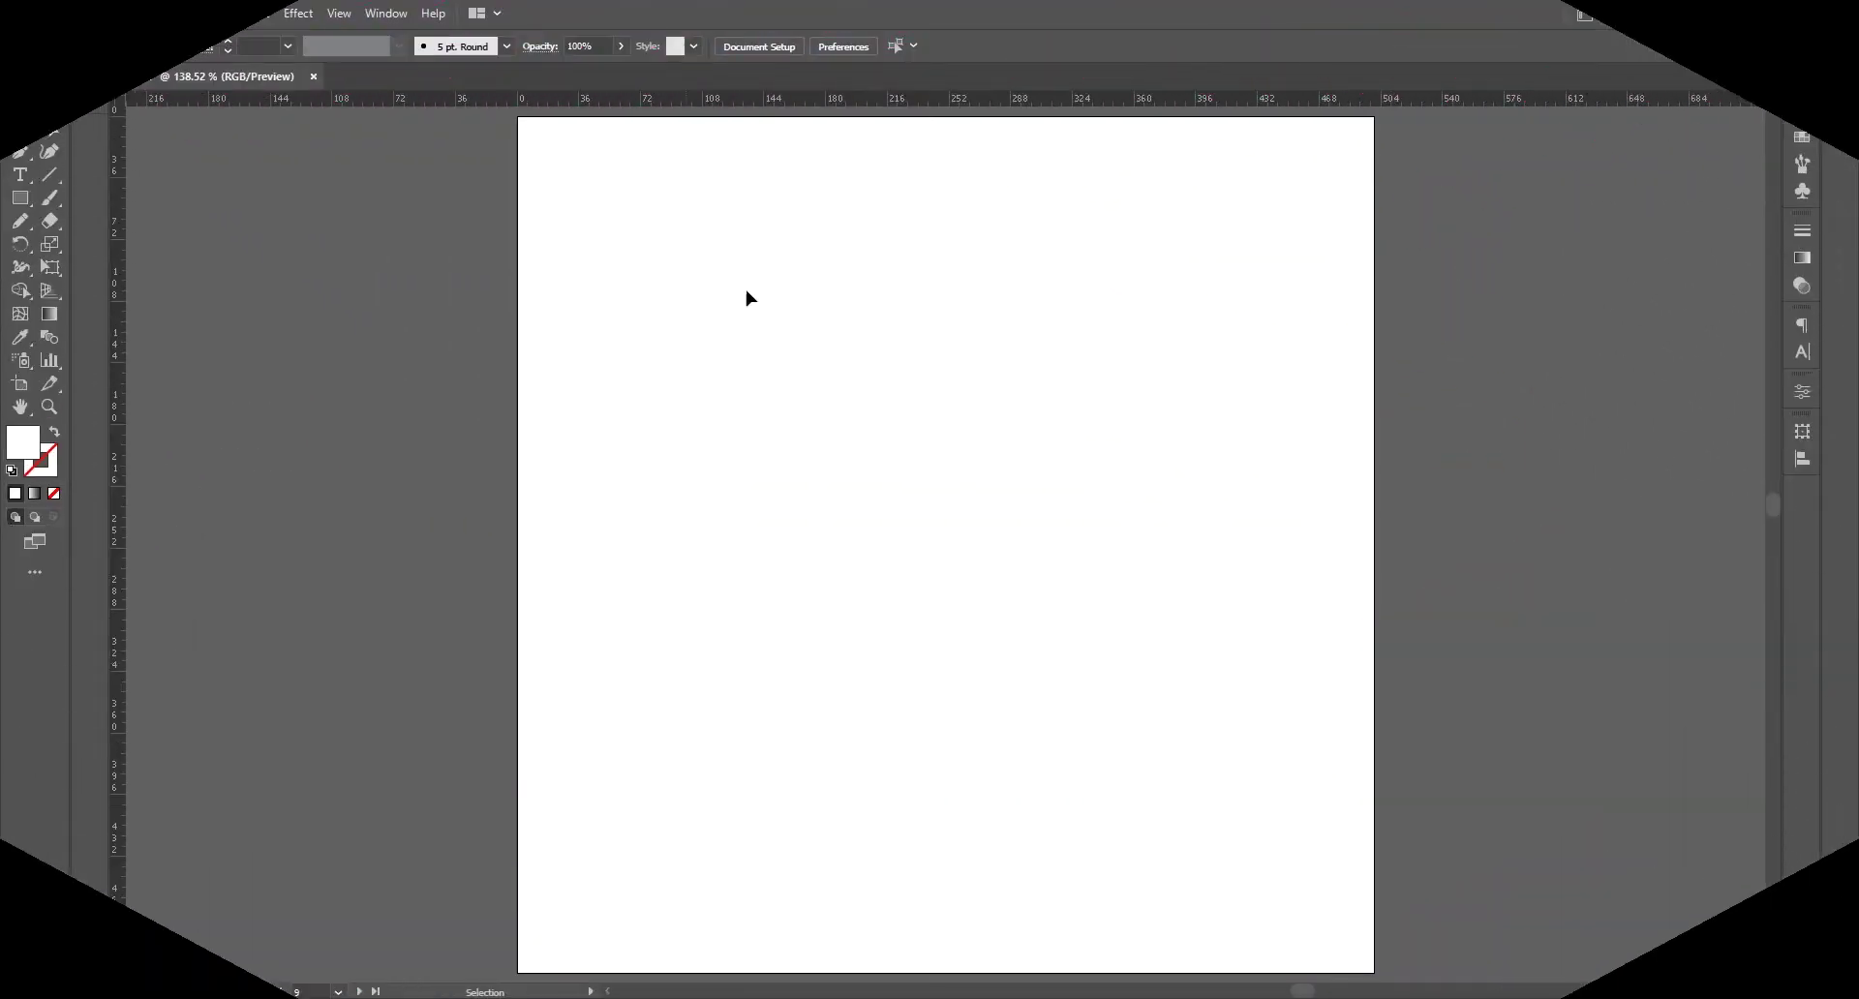
- Draw a sky rectangle over the artboard's upper half and give it a gradient fill
left_click(20, 200)
left_click_drag(516, 116, 1373, 613)
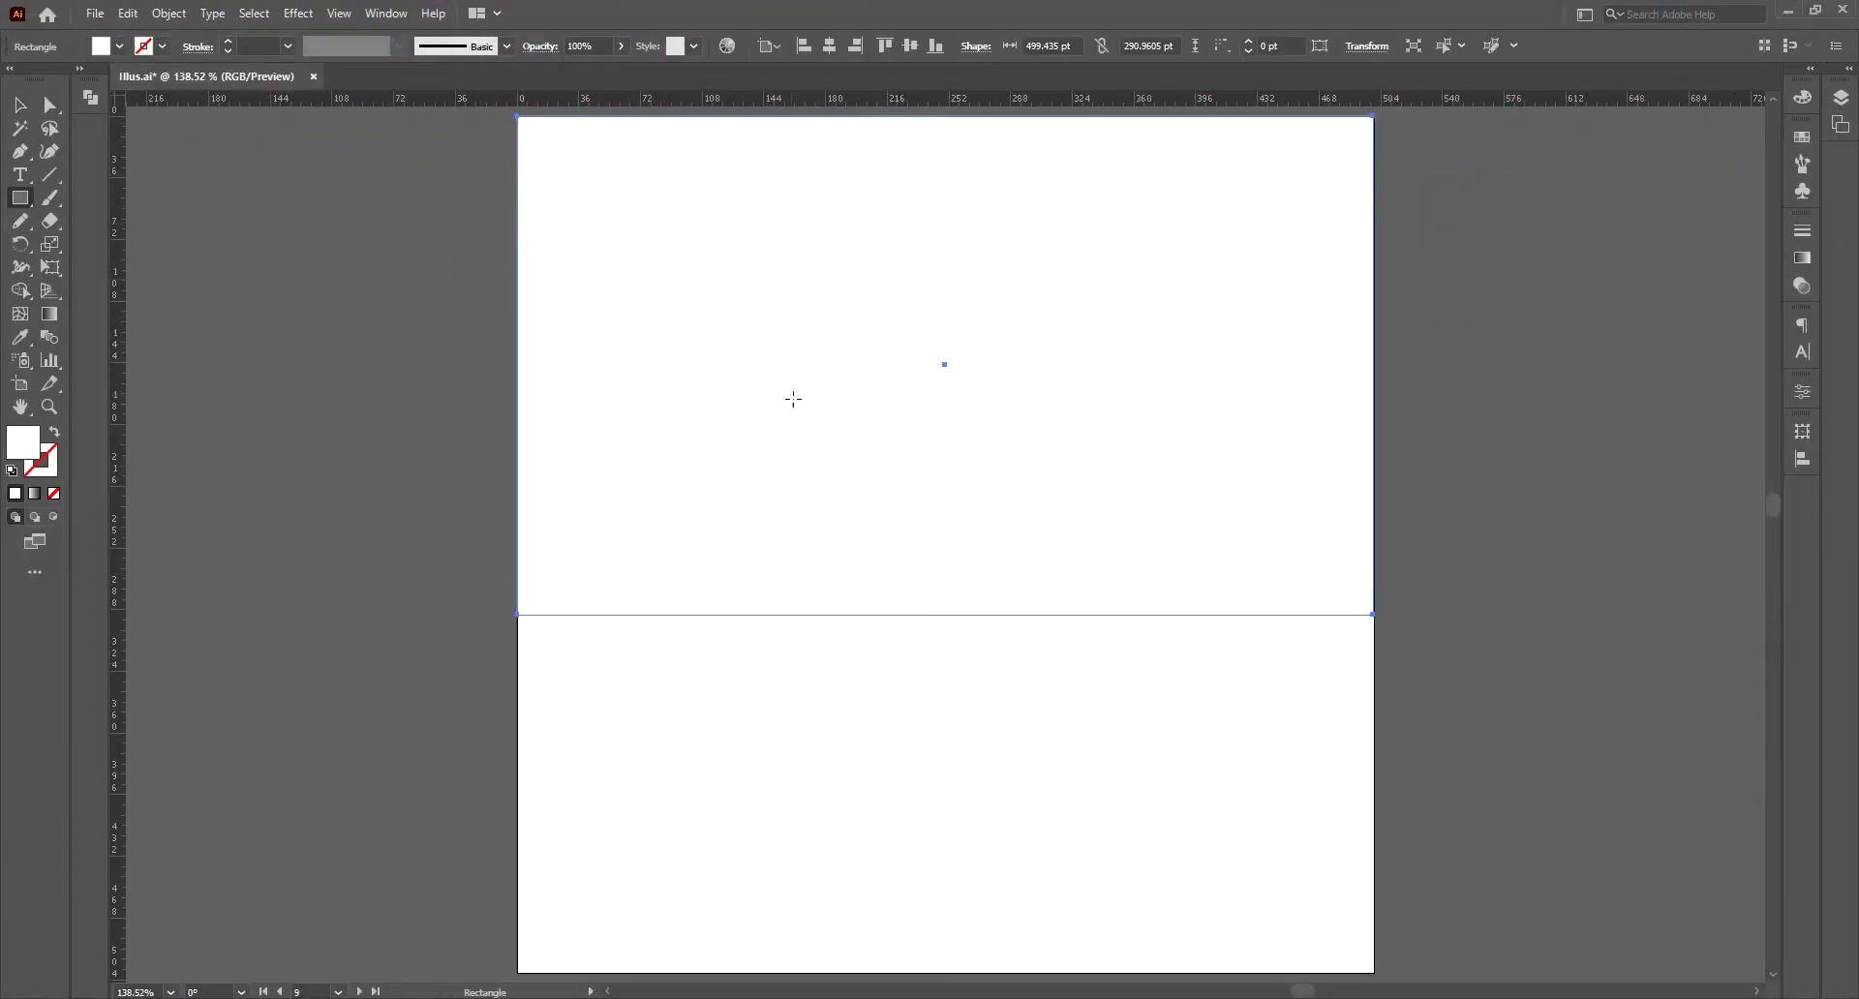
left_click(33, 493)
- Set the gradient's top stop to a deep magenta-pink
double_click(1738, 405)
left_click_drag(1596, 479, 1669, 478)
mouse_move(1596, 541)
left_mouse_down()
mouse_move(1647, 543)
mouse_move(1589, 509)
mouse_move(1651, 538)
mouse_move(1613, 539)
left_mouse_up()
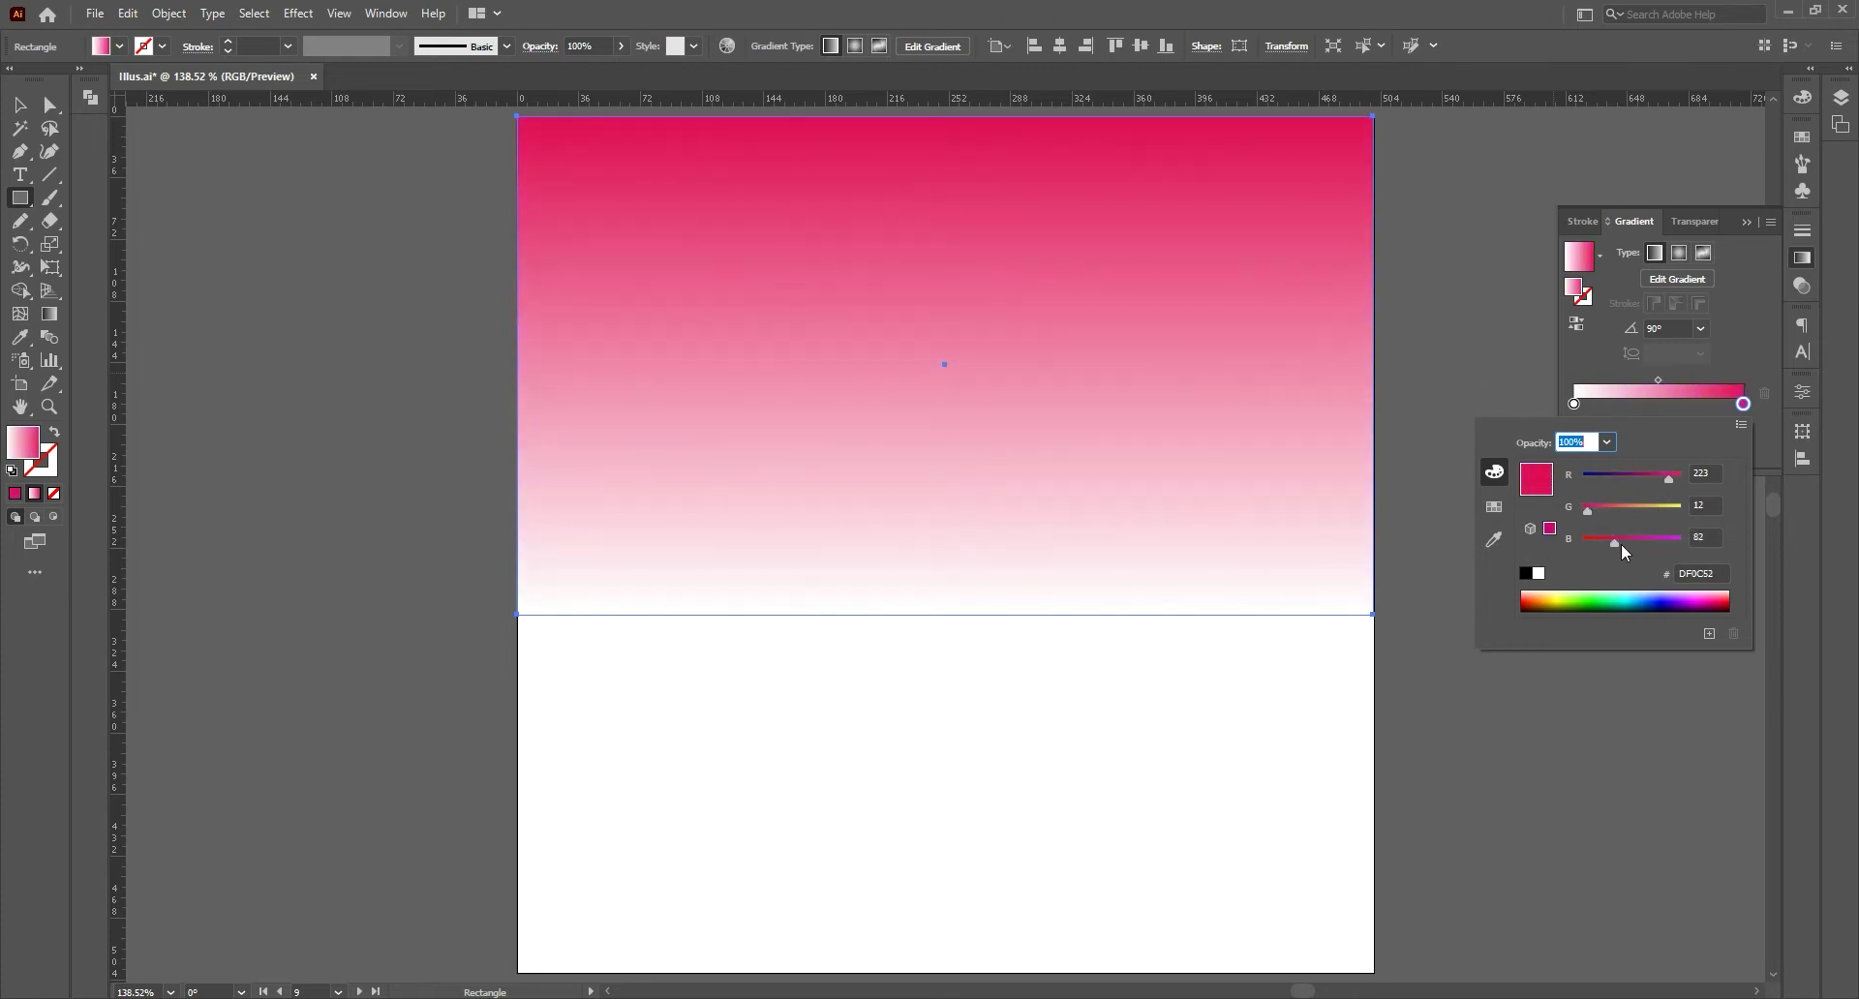
left_click_drag(1588, 510, 1589, 518)
- Set the gradient's horizon stop to orange
left_click(1573, 404)
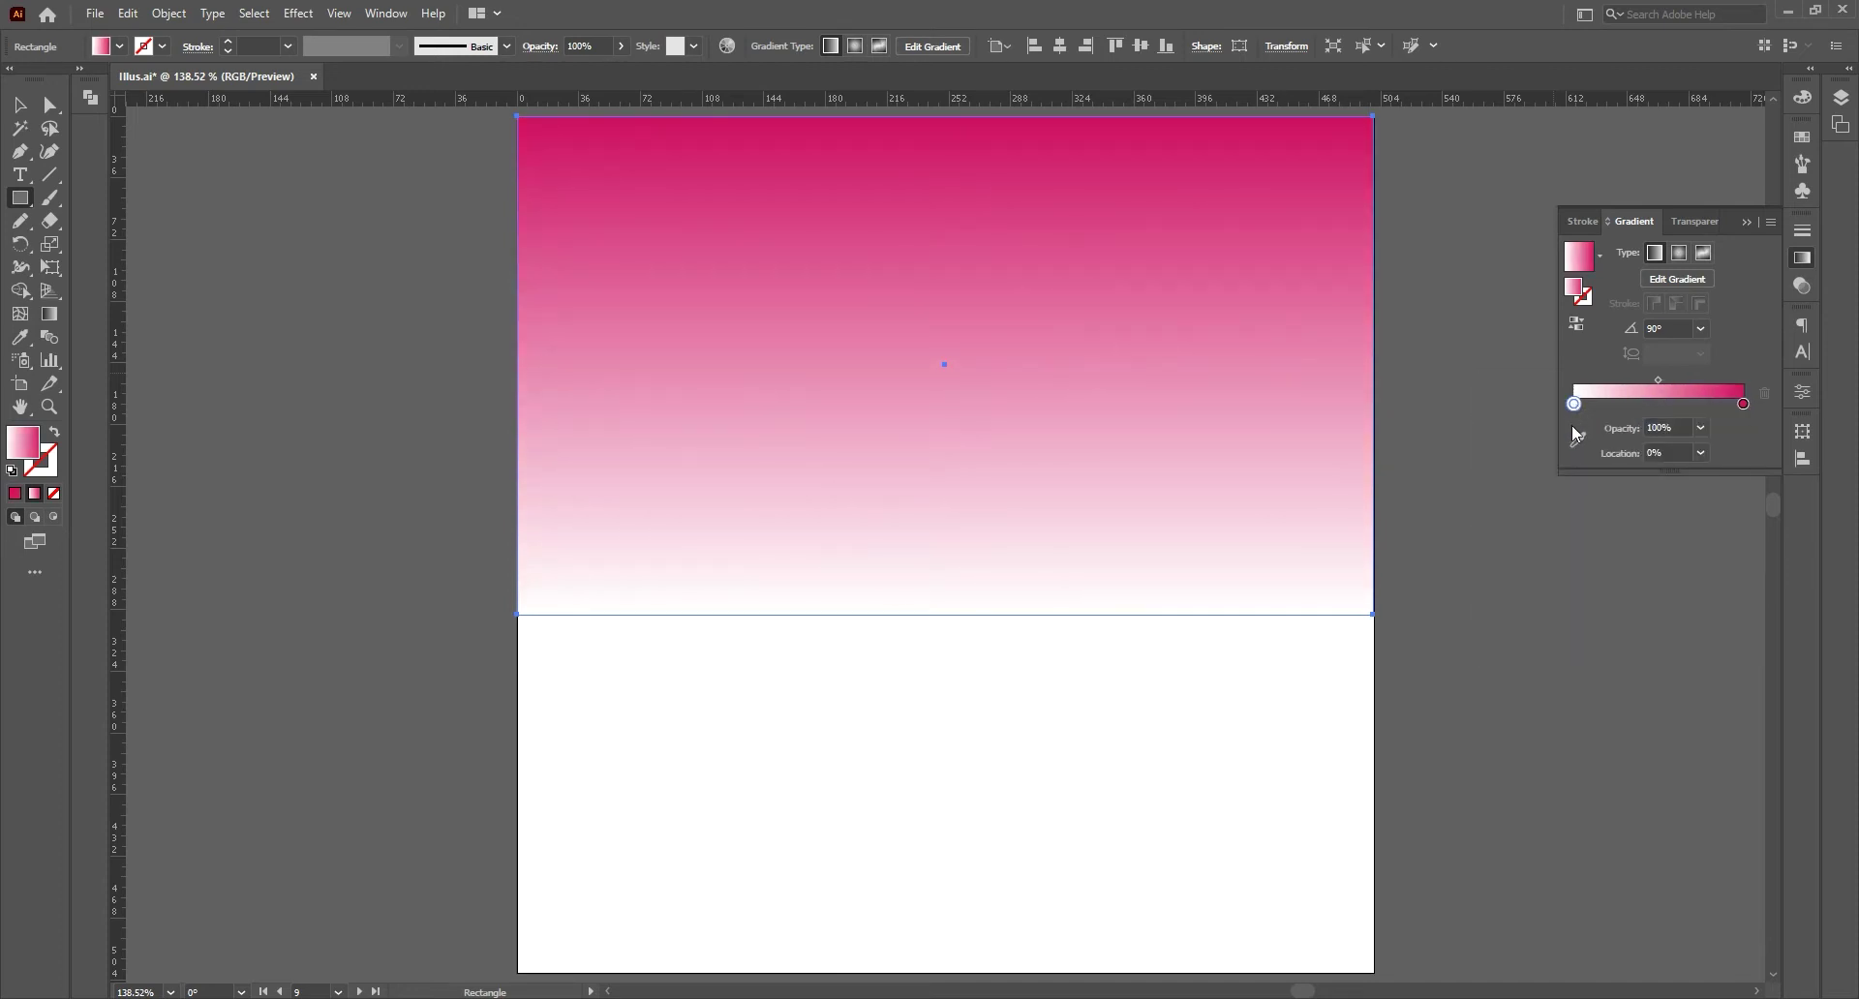
double_click(1573, 403)
mouse_move(1669, 542)
left_mouse_down()
mouse_move(1616, 540)
mouse_move(1608, 509)
mouse_move(1588, 539)
mouse_move(1655, 513)
left_mouse_up()
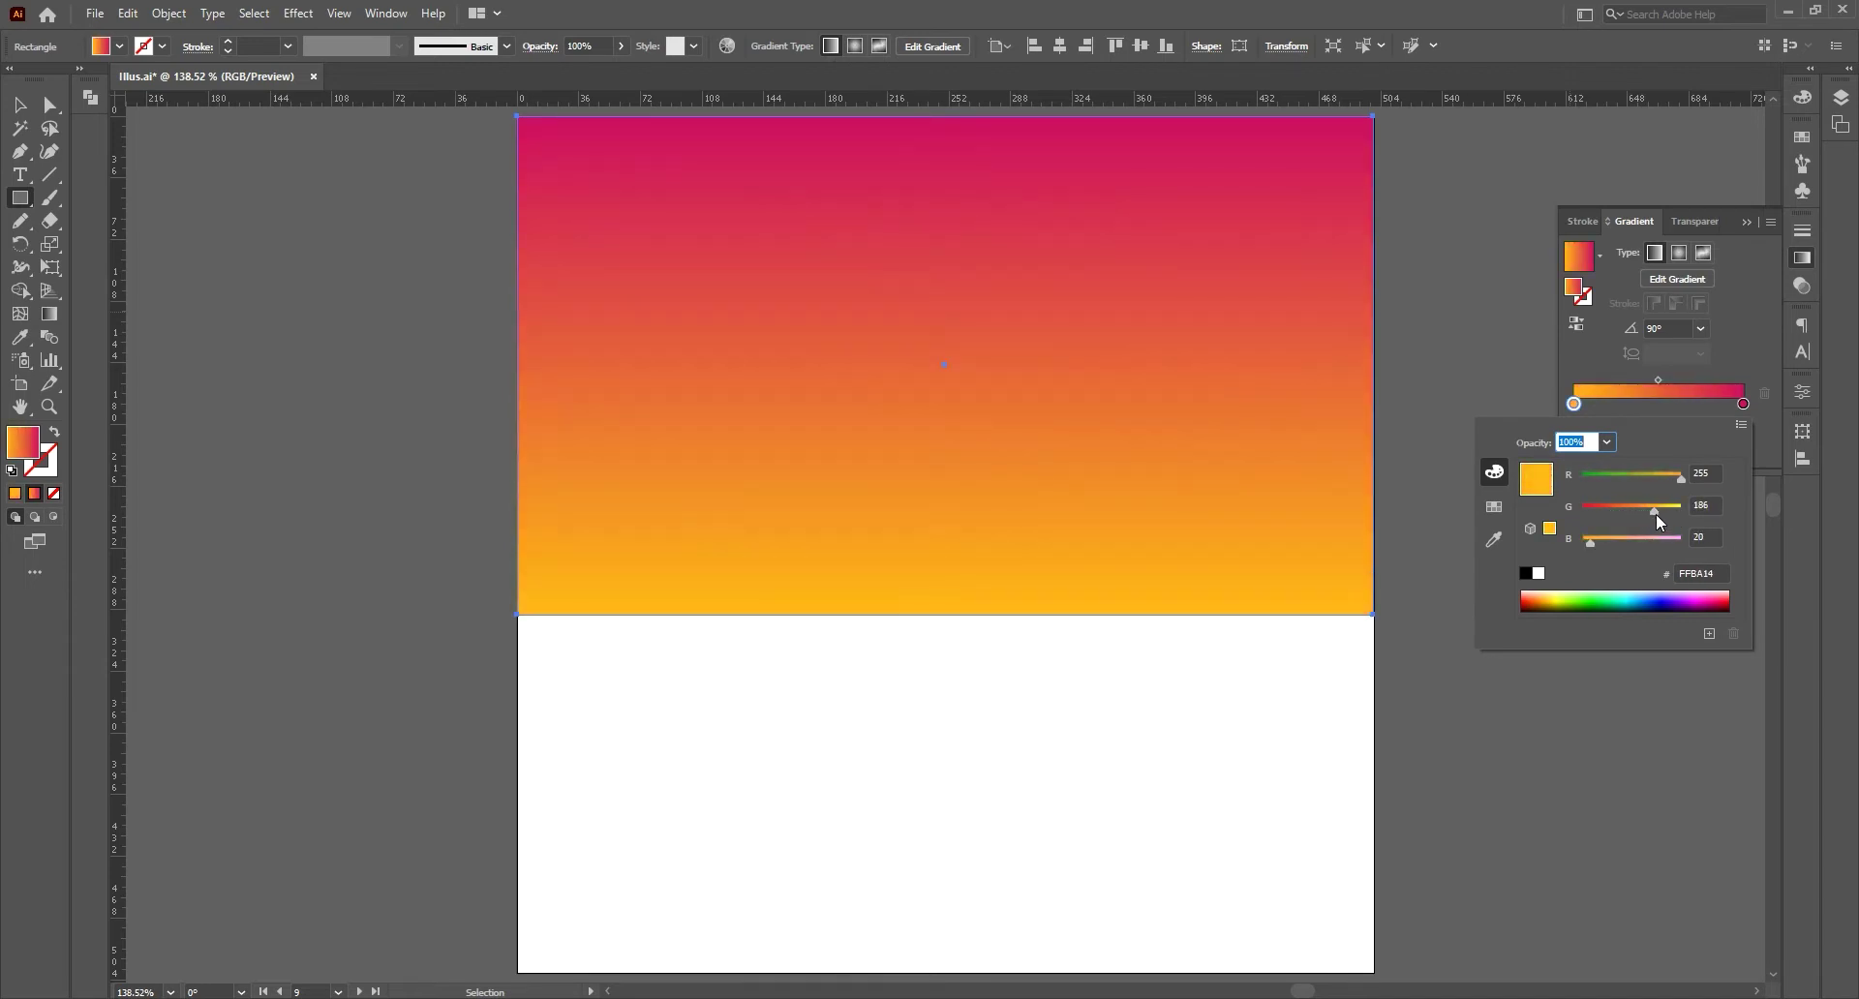
left_click(1642, 509)
mouse_move(1643, 513)
left_mouse_down()
mouse_move(1626, 512)
mouse_move(1674, 479)
left_mouse_up()
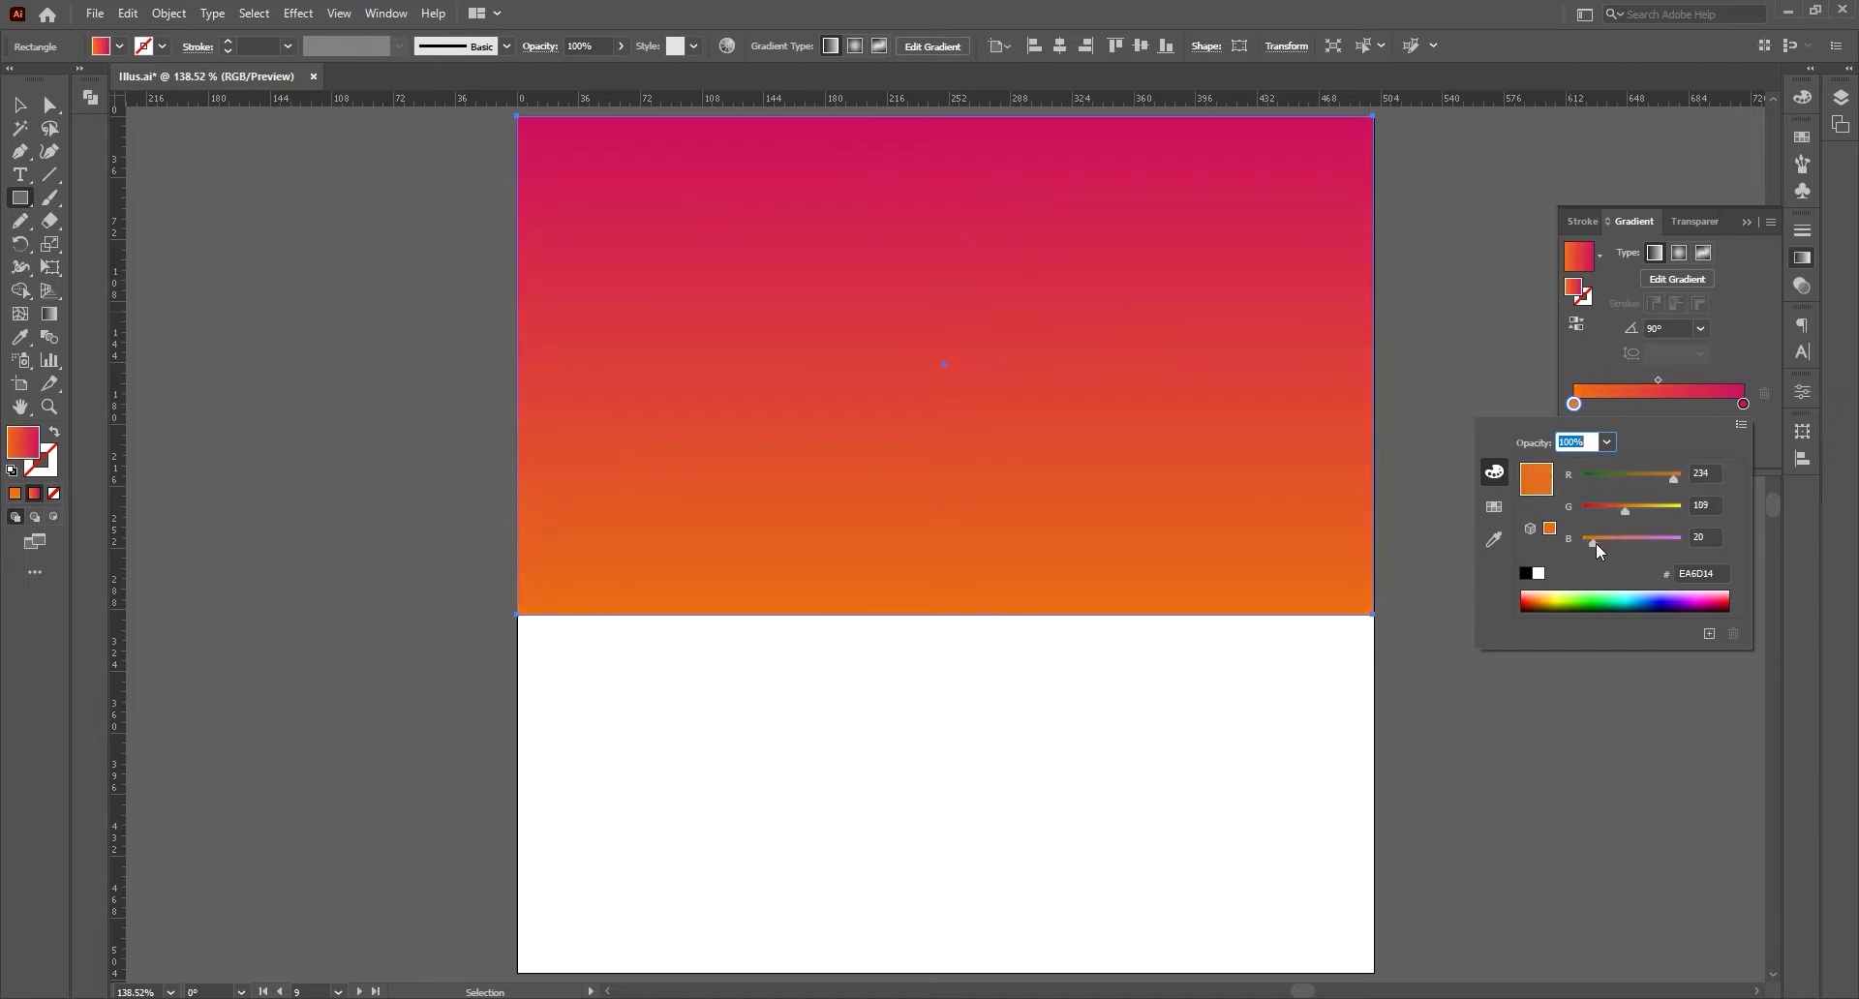
left_click_drag(1611, 543, 1631, 512)
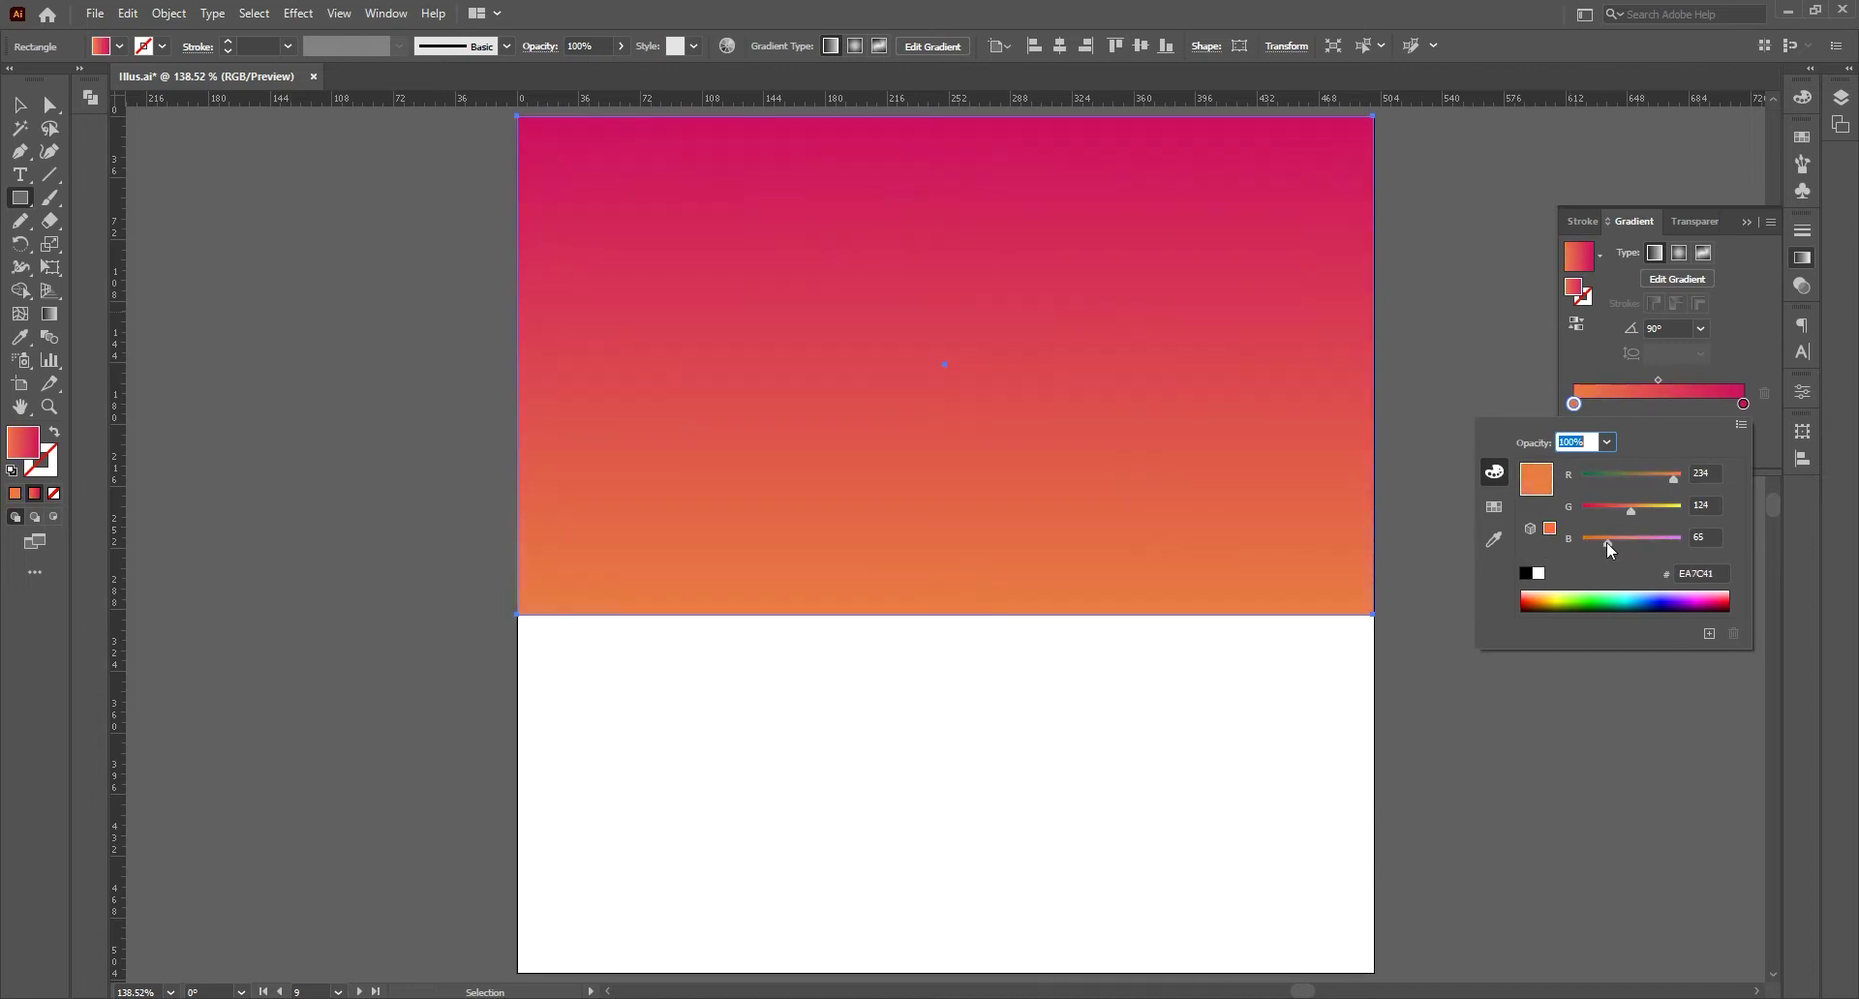
- Draw a second rectangle covering the artboard's lower half for the sea
left_click(1748, 322)
left_click(1746, 221)
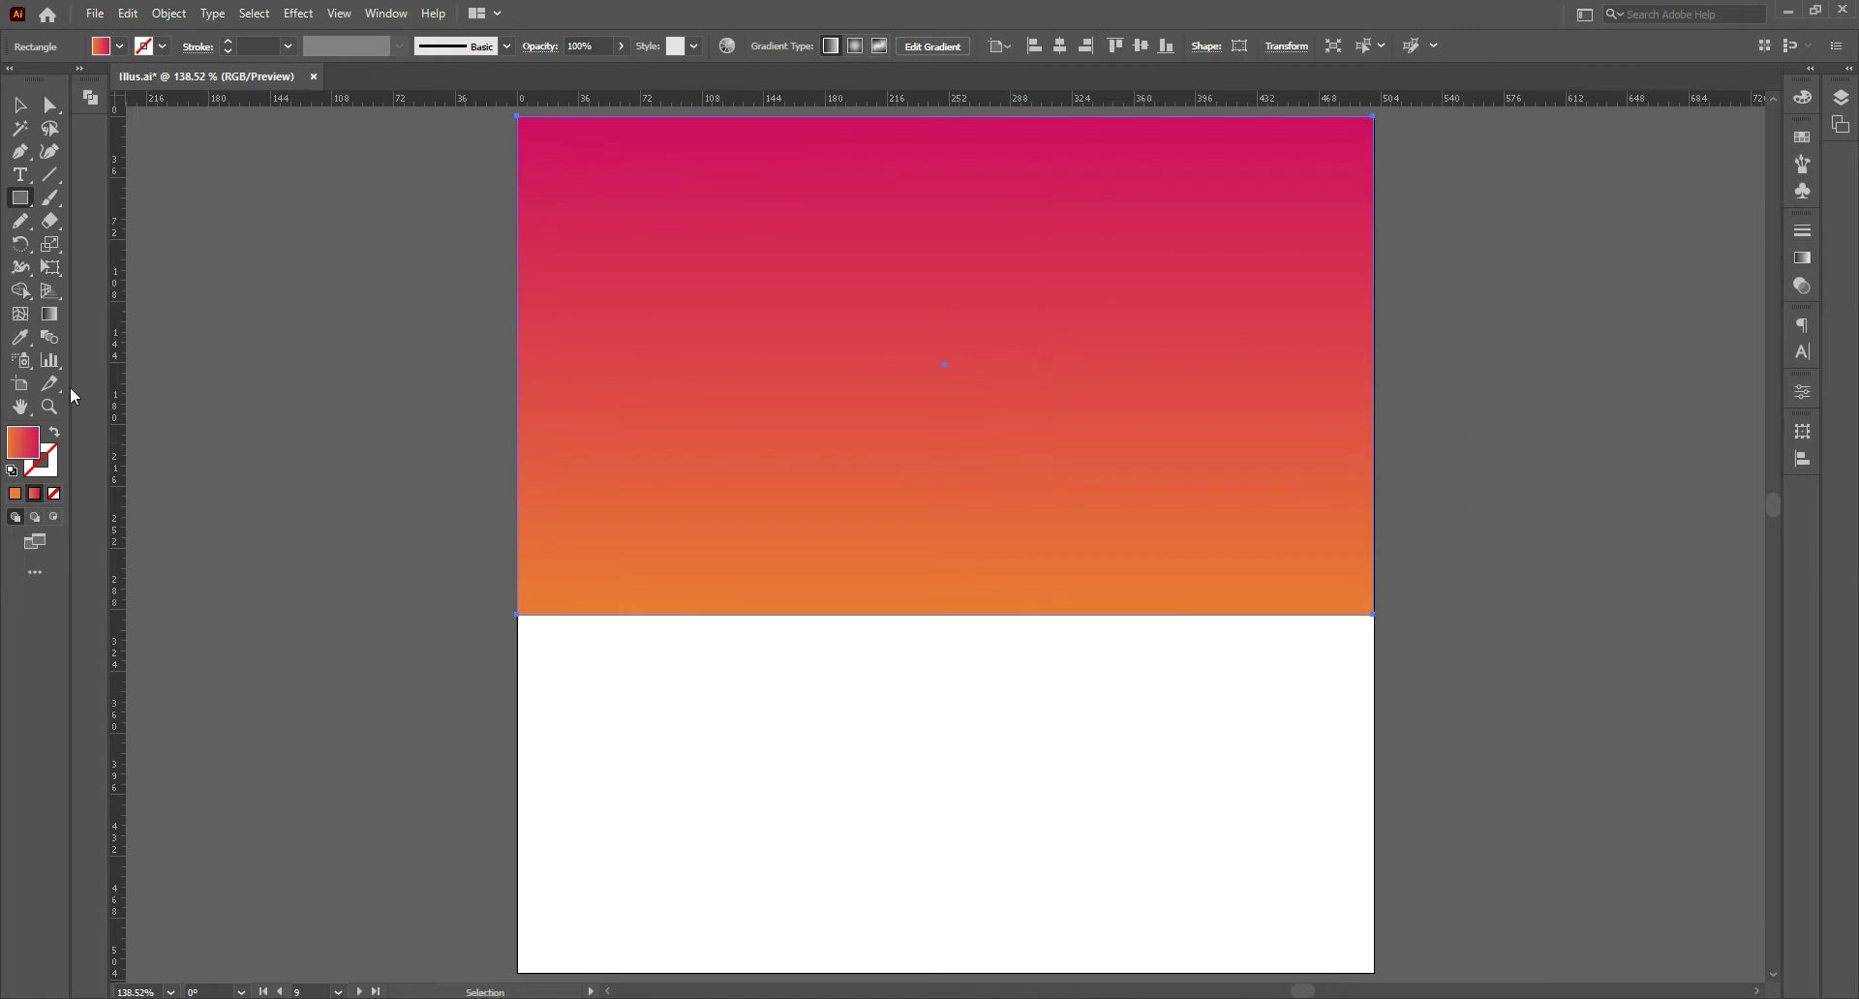
left_click_drag(516, 971, 1375, 608)
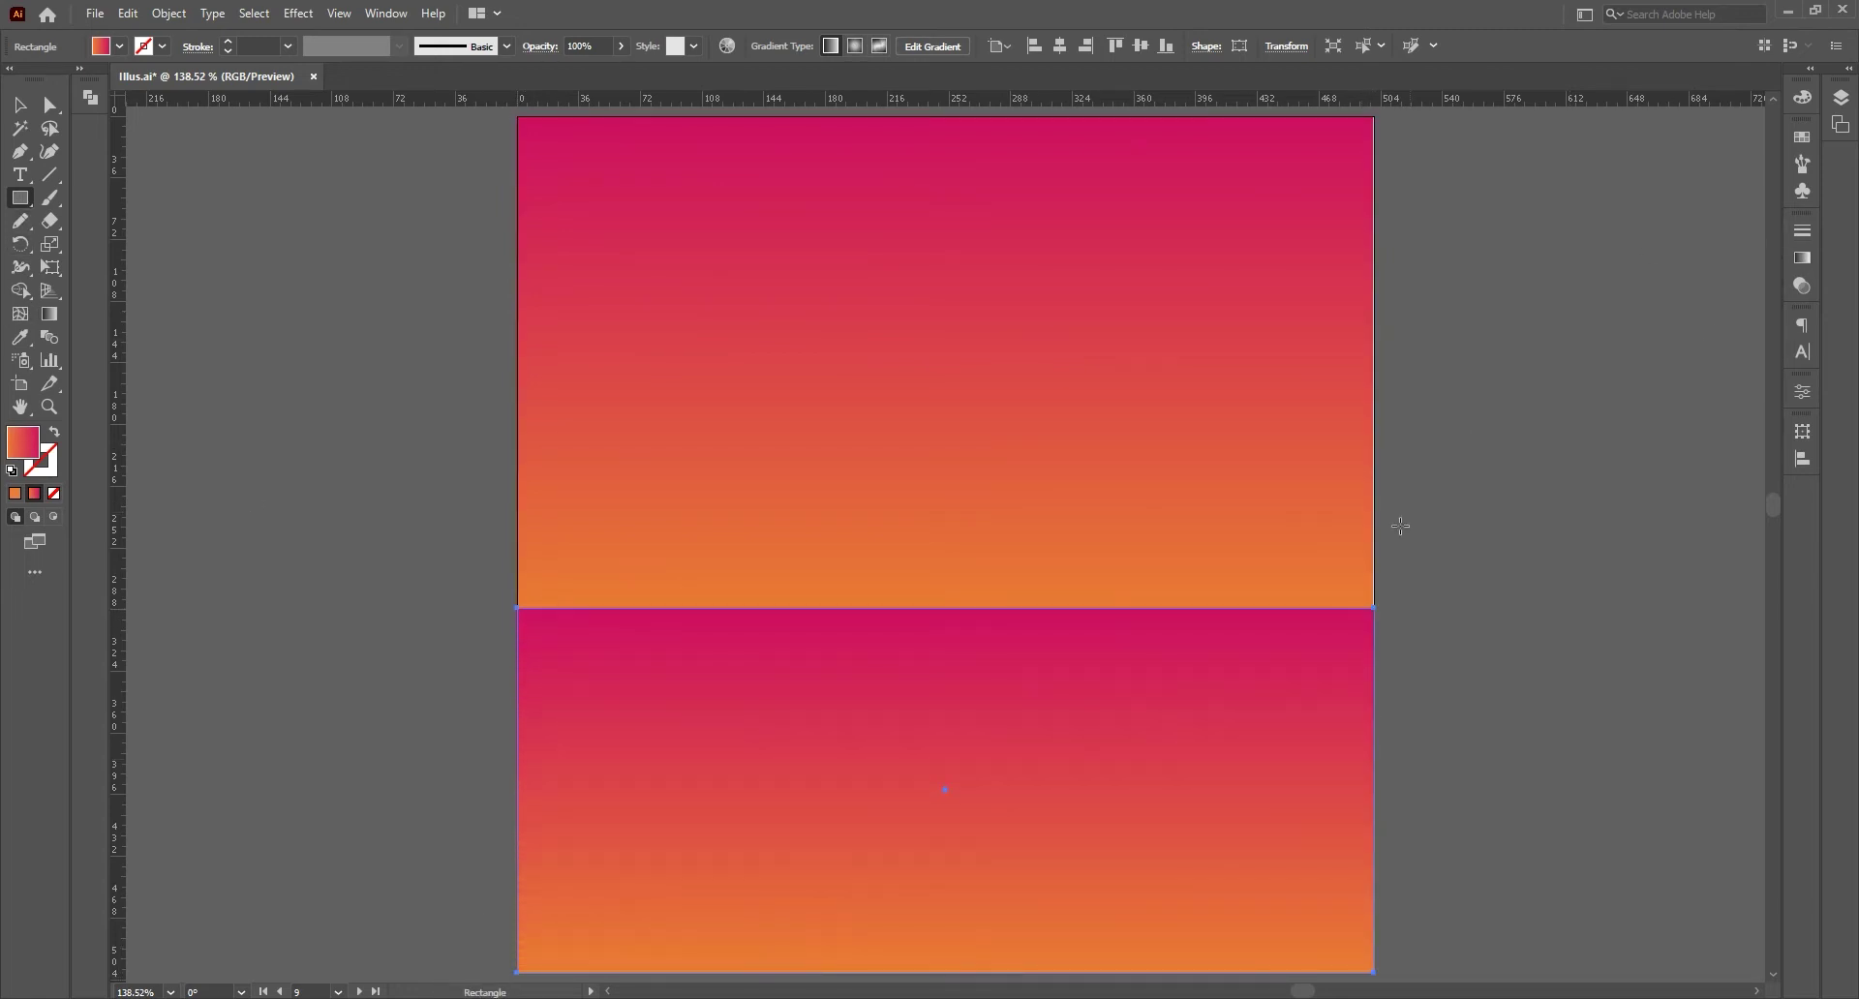
- Set the sea gradient's horizon stop to light blue
left_click(1803, 257)
left_click(1742, 405)
double_click(1743, 404)
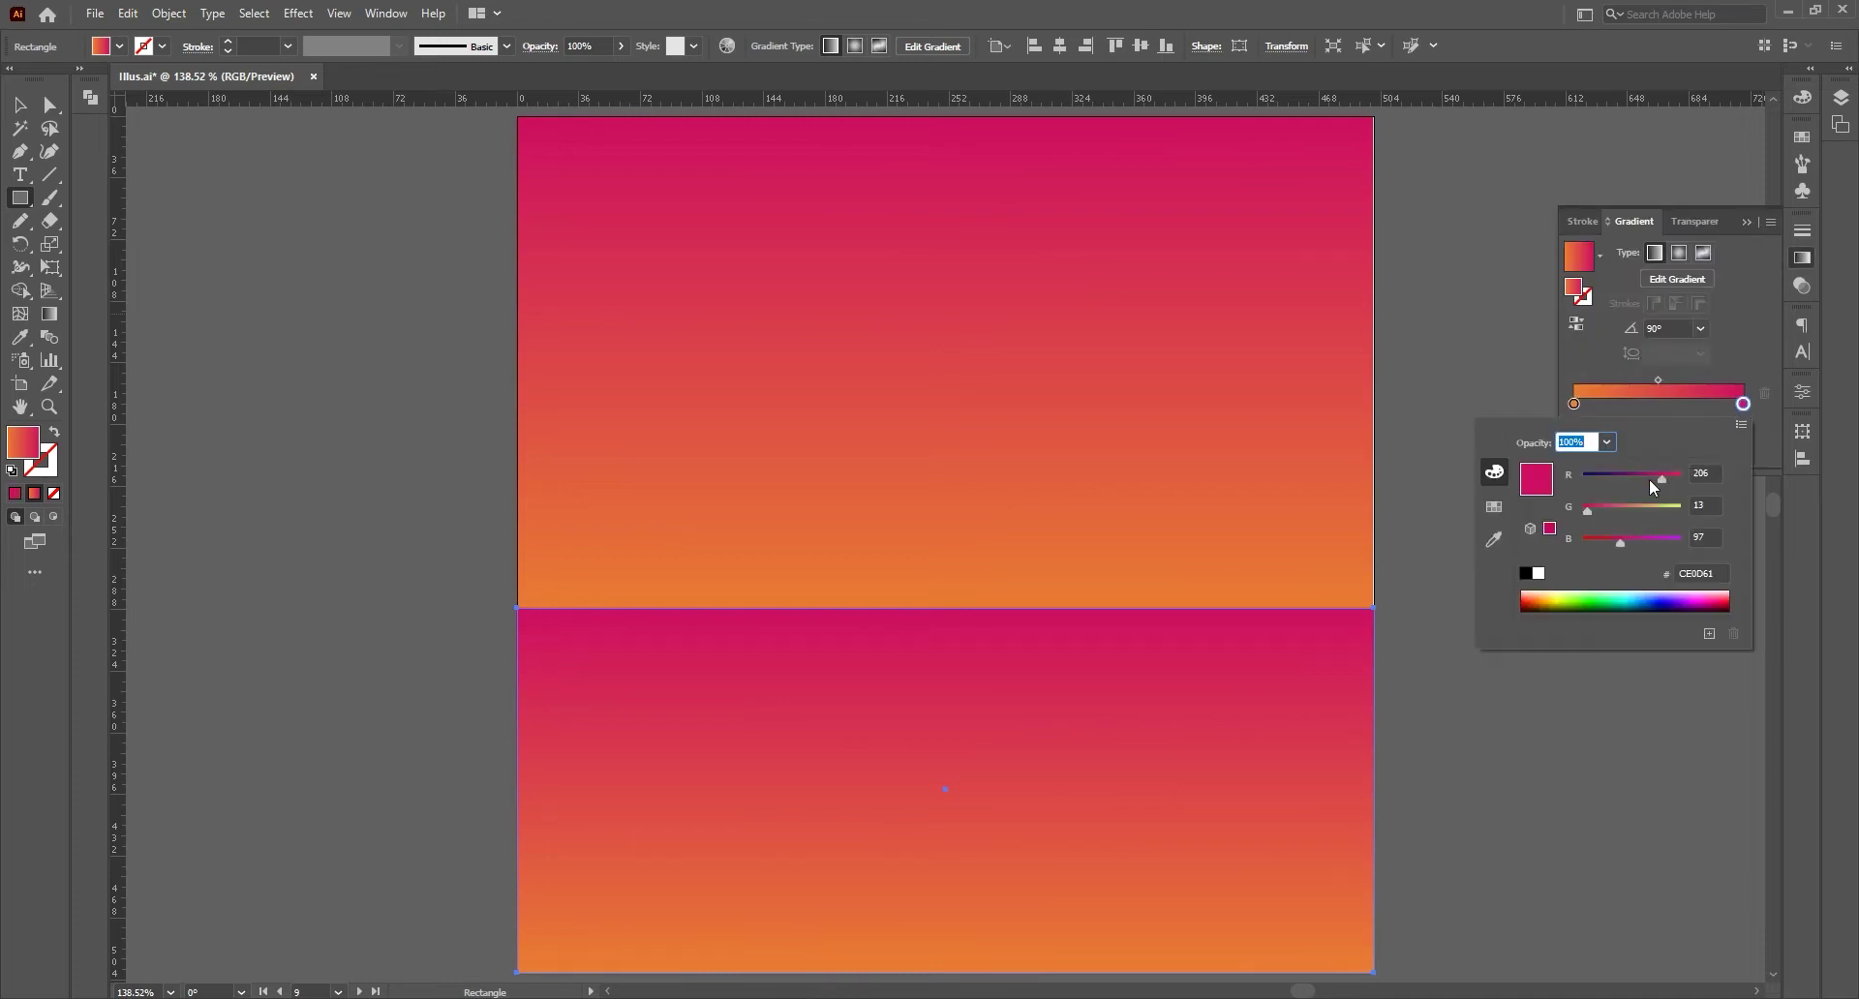
mouse_move(1635, 539)
left_mouse_down()
mouse_move(1670, 539)
mouse_move(1637, 509)
left_mouse_up()
- Set the sea's bottom stop to pure blue 0000FF, then deselect everything
left_click(1575, 404)
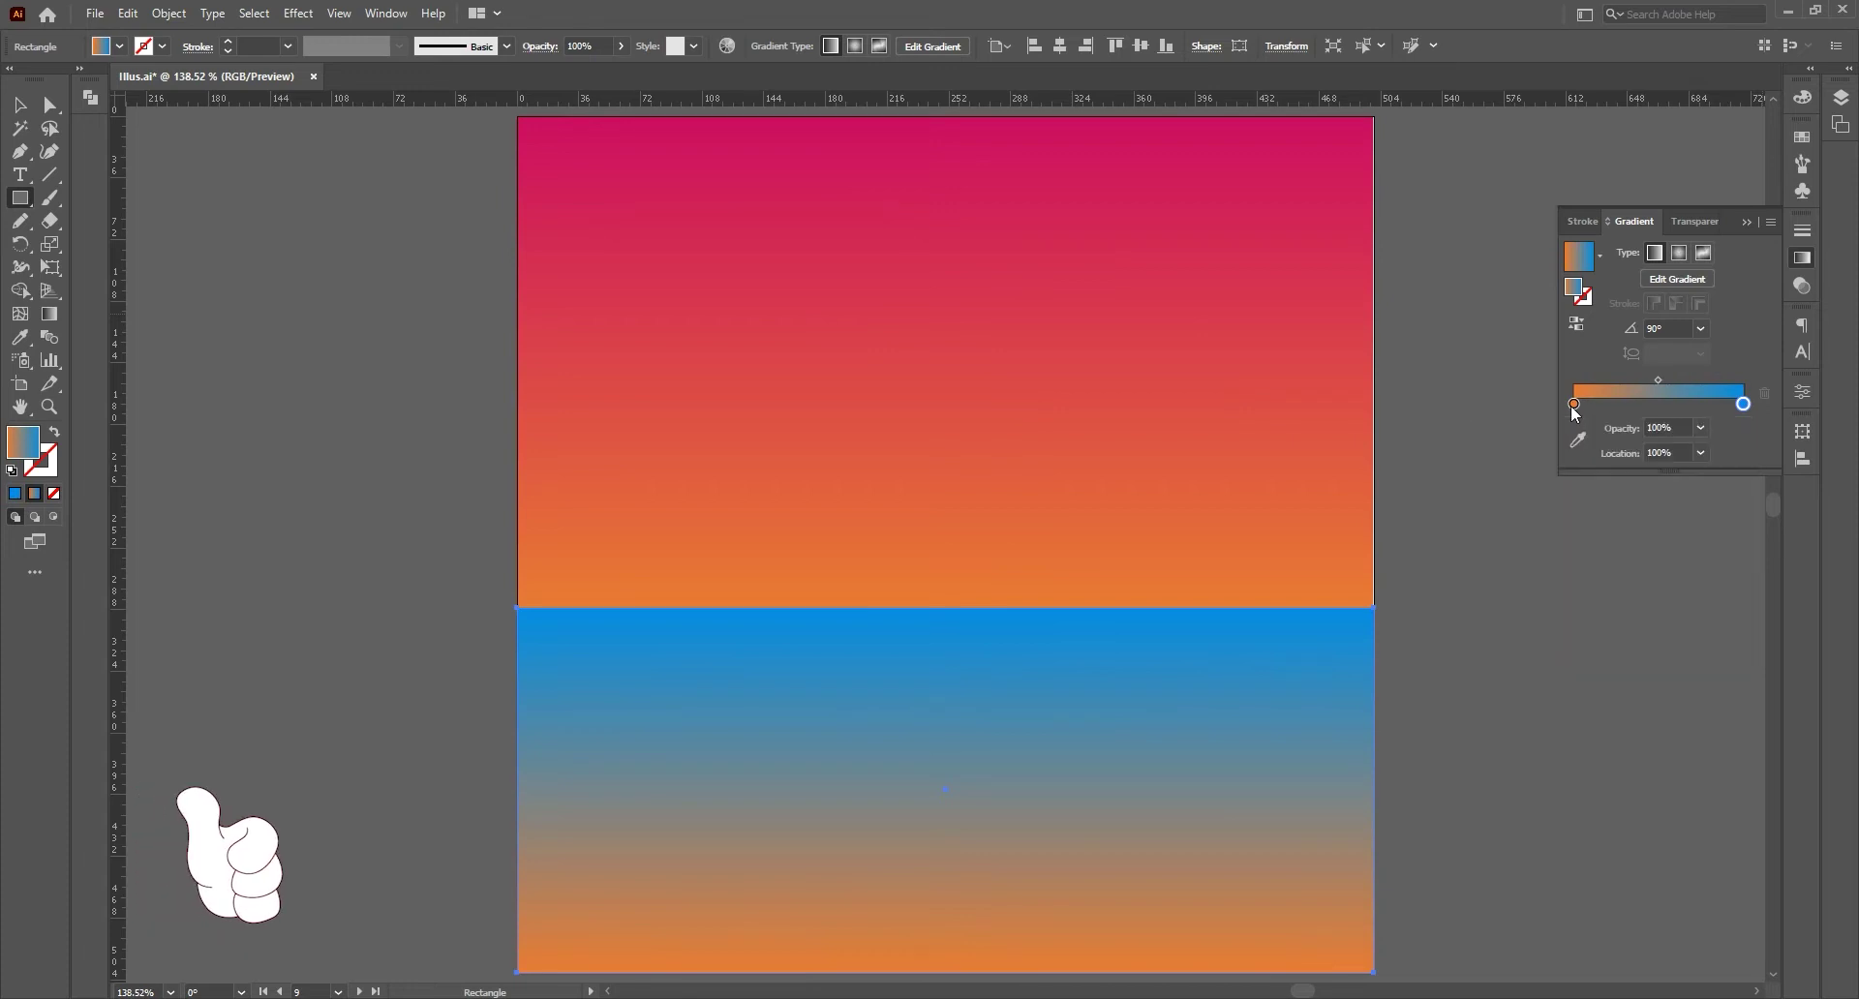
double_click(1575, 404)
left_click_drag(1606, 538, 1681, 540)
mouse_move(1674, 478)
left_mouse_down()
mouse_move(1600, 479)
mouse_move(1584, 509)
left_mouse_up()
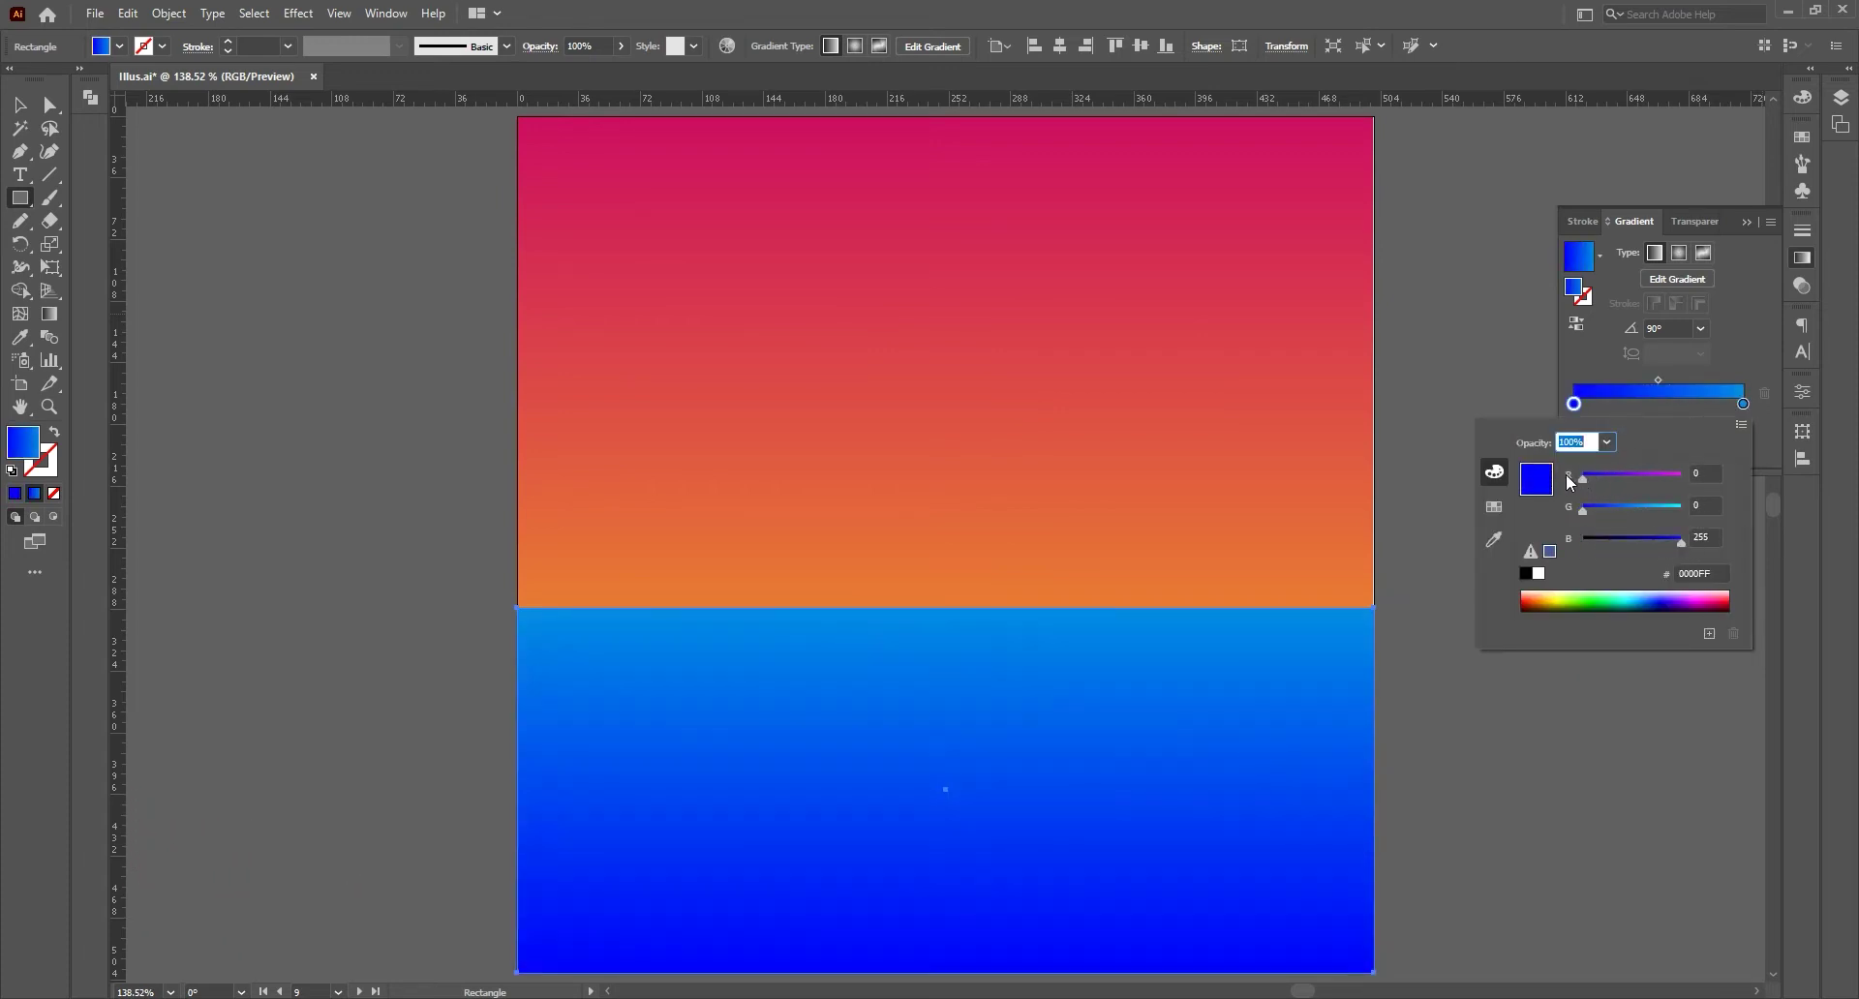
left_click(1741, 358)
left_click(1744, 219)
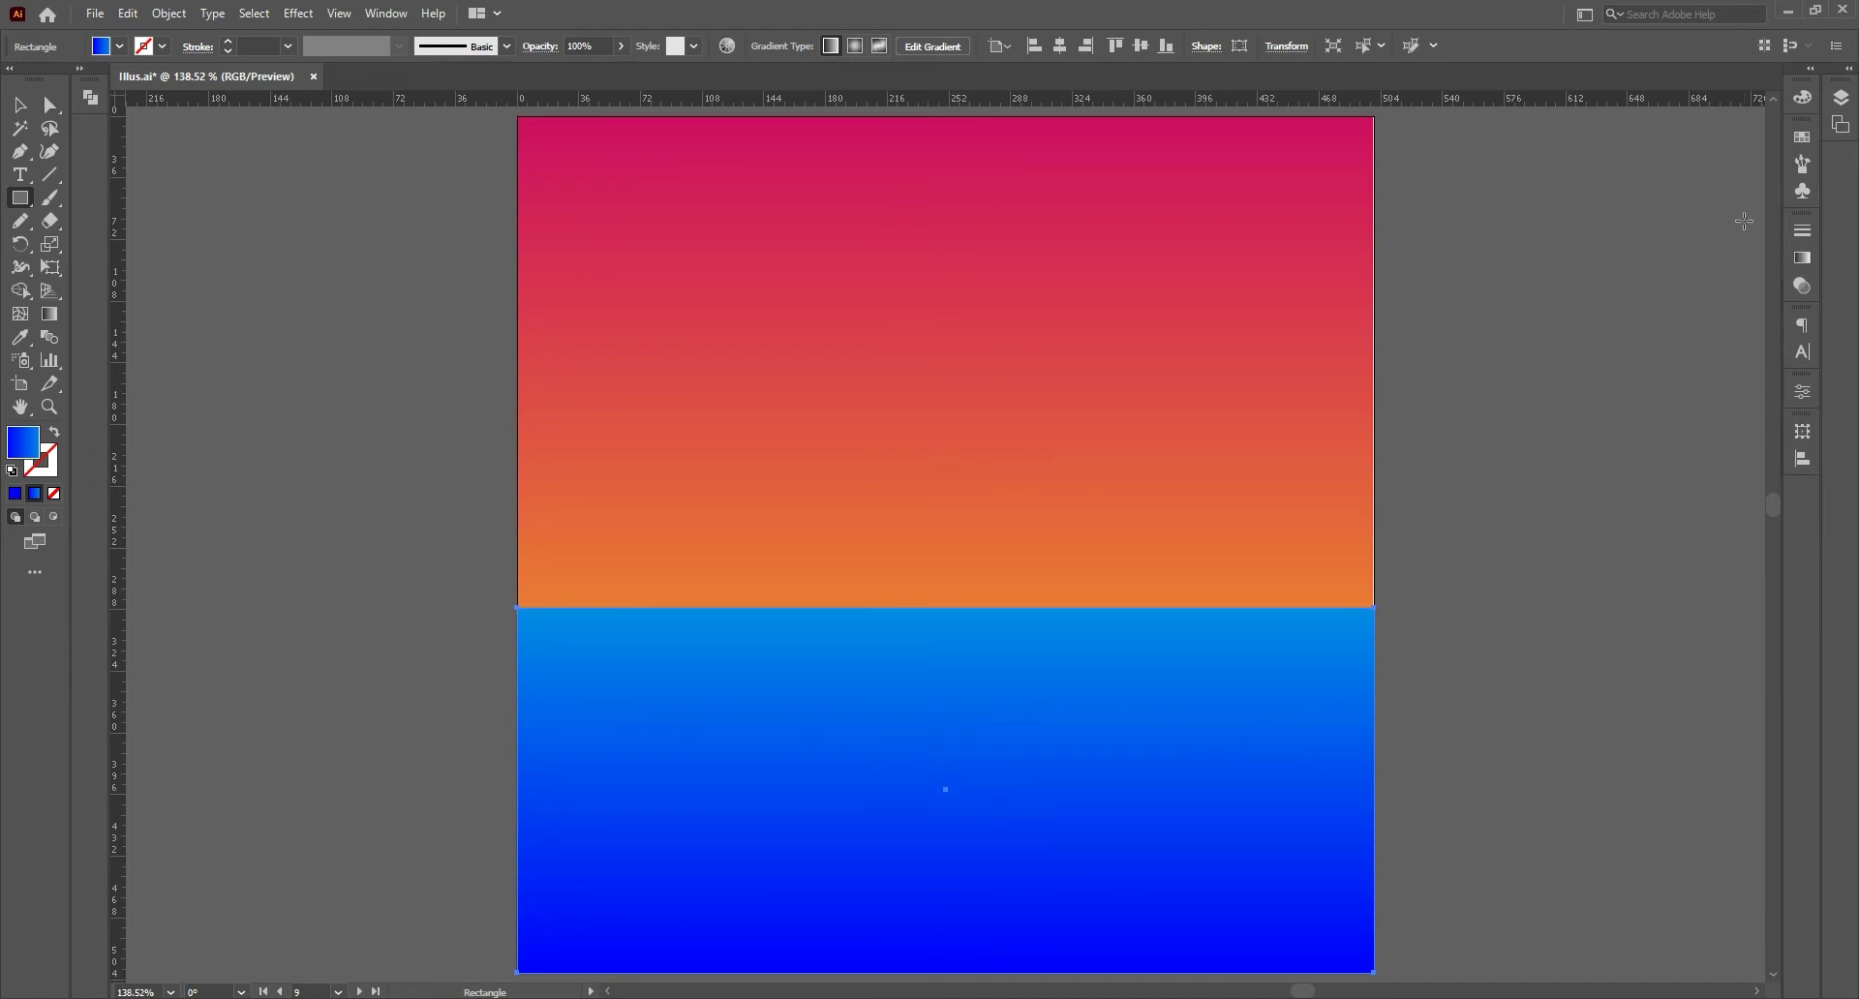
key("v")
key("ctrl+a")
left_click(1477, 513)
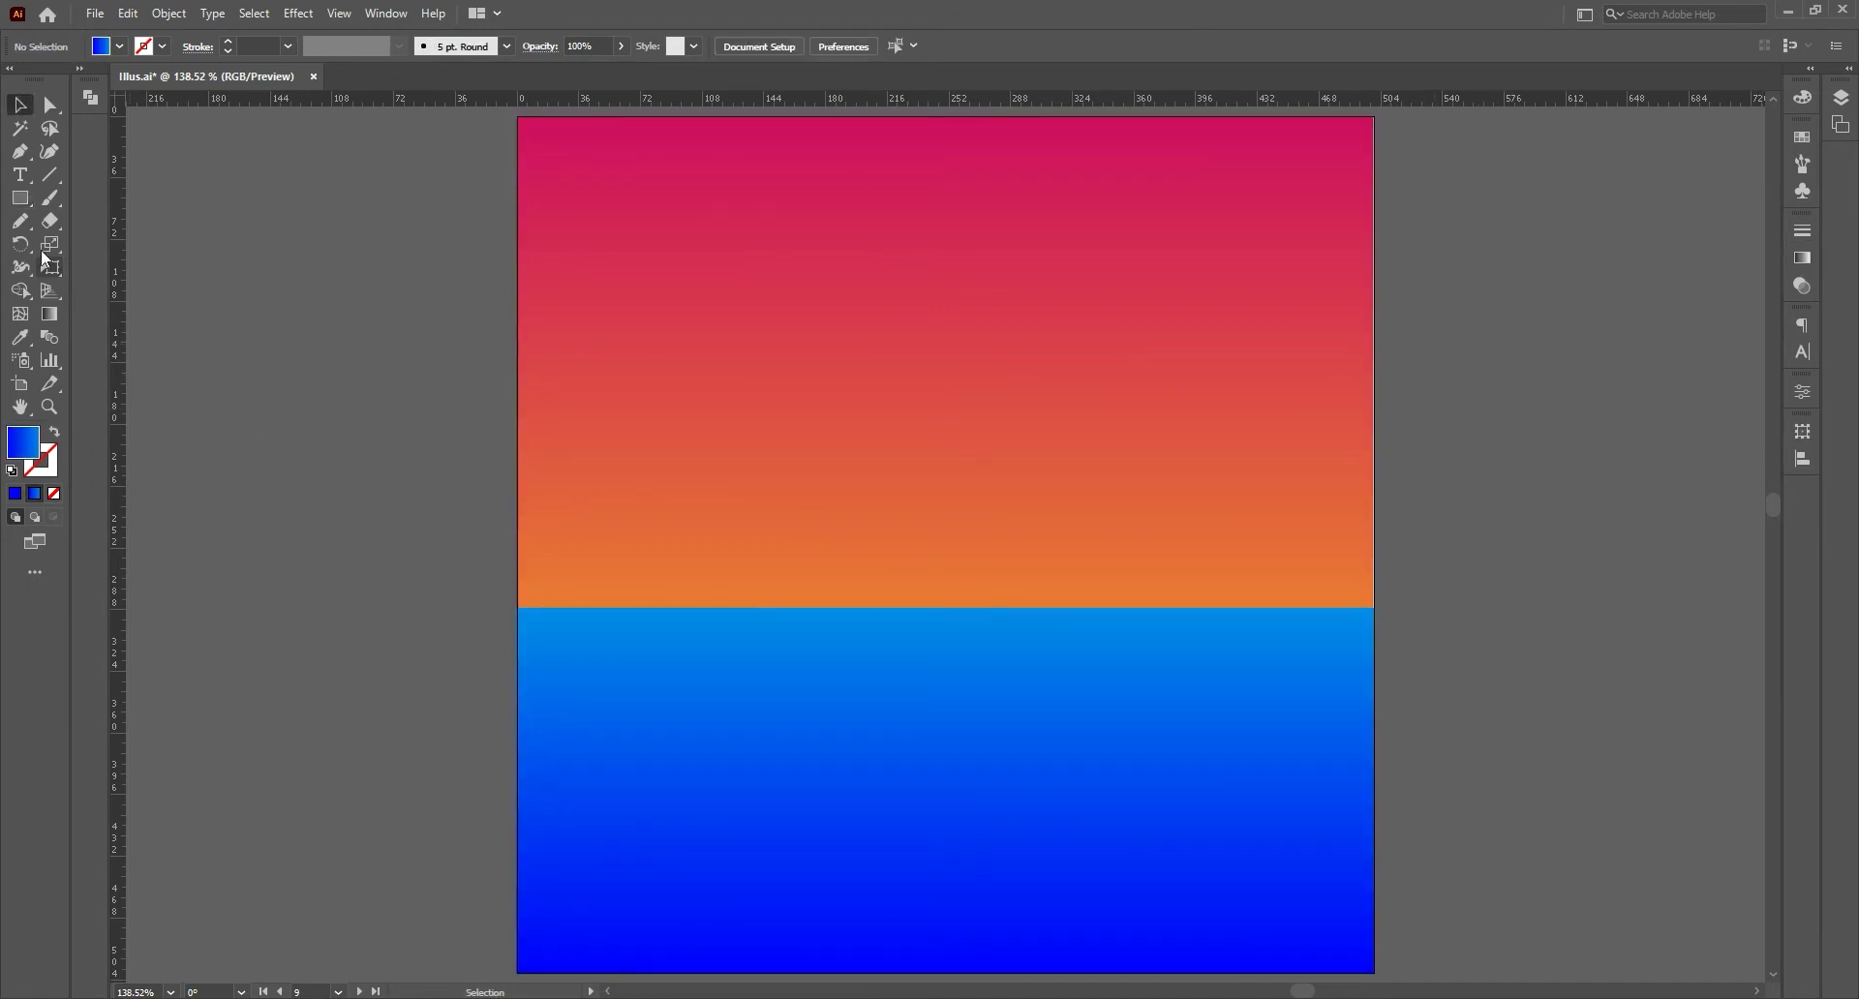
- Draw a white-filled circle beside the artboard with the Ellipse tool
left_click(19, 197)
left_click(79, 241)
left_click(15, 493)
double_click(22, 442)
left_click(936, 189)
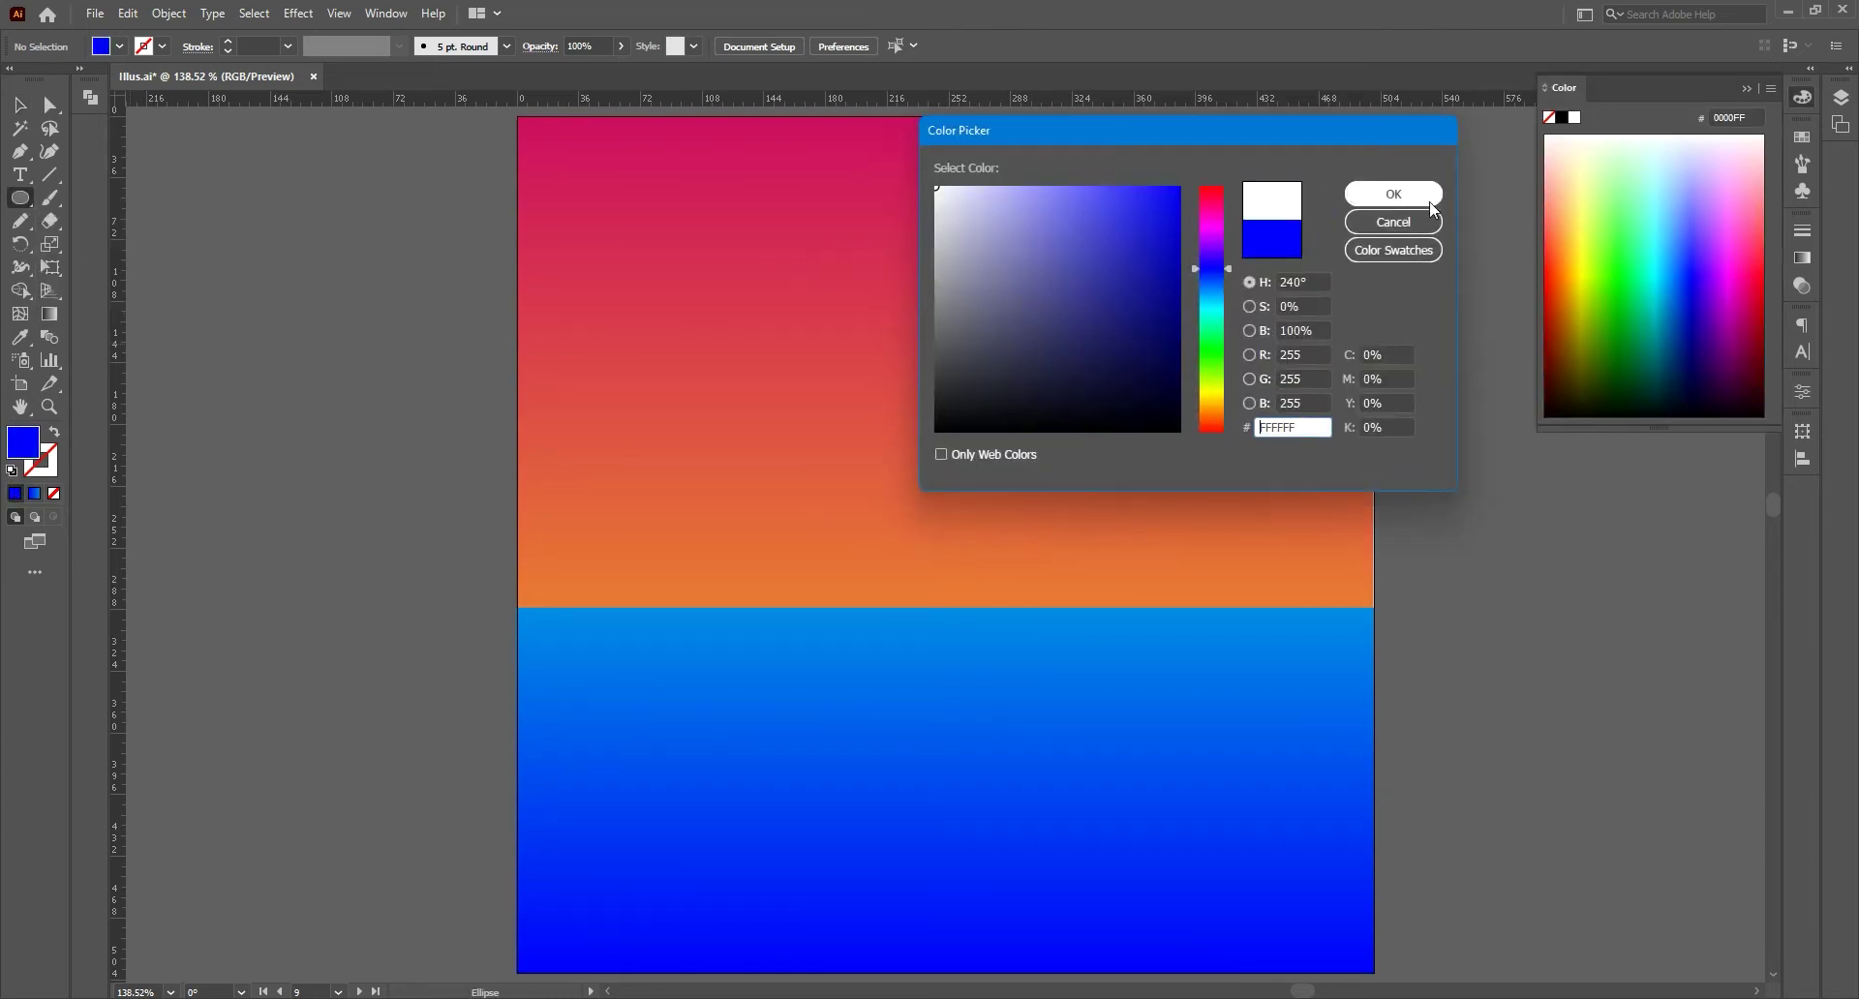
left_click(1417, 206)
left_click_drag(345, 548, 712, 883)
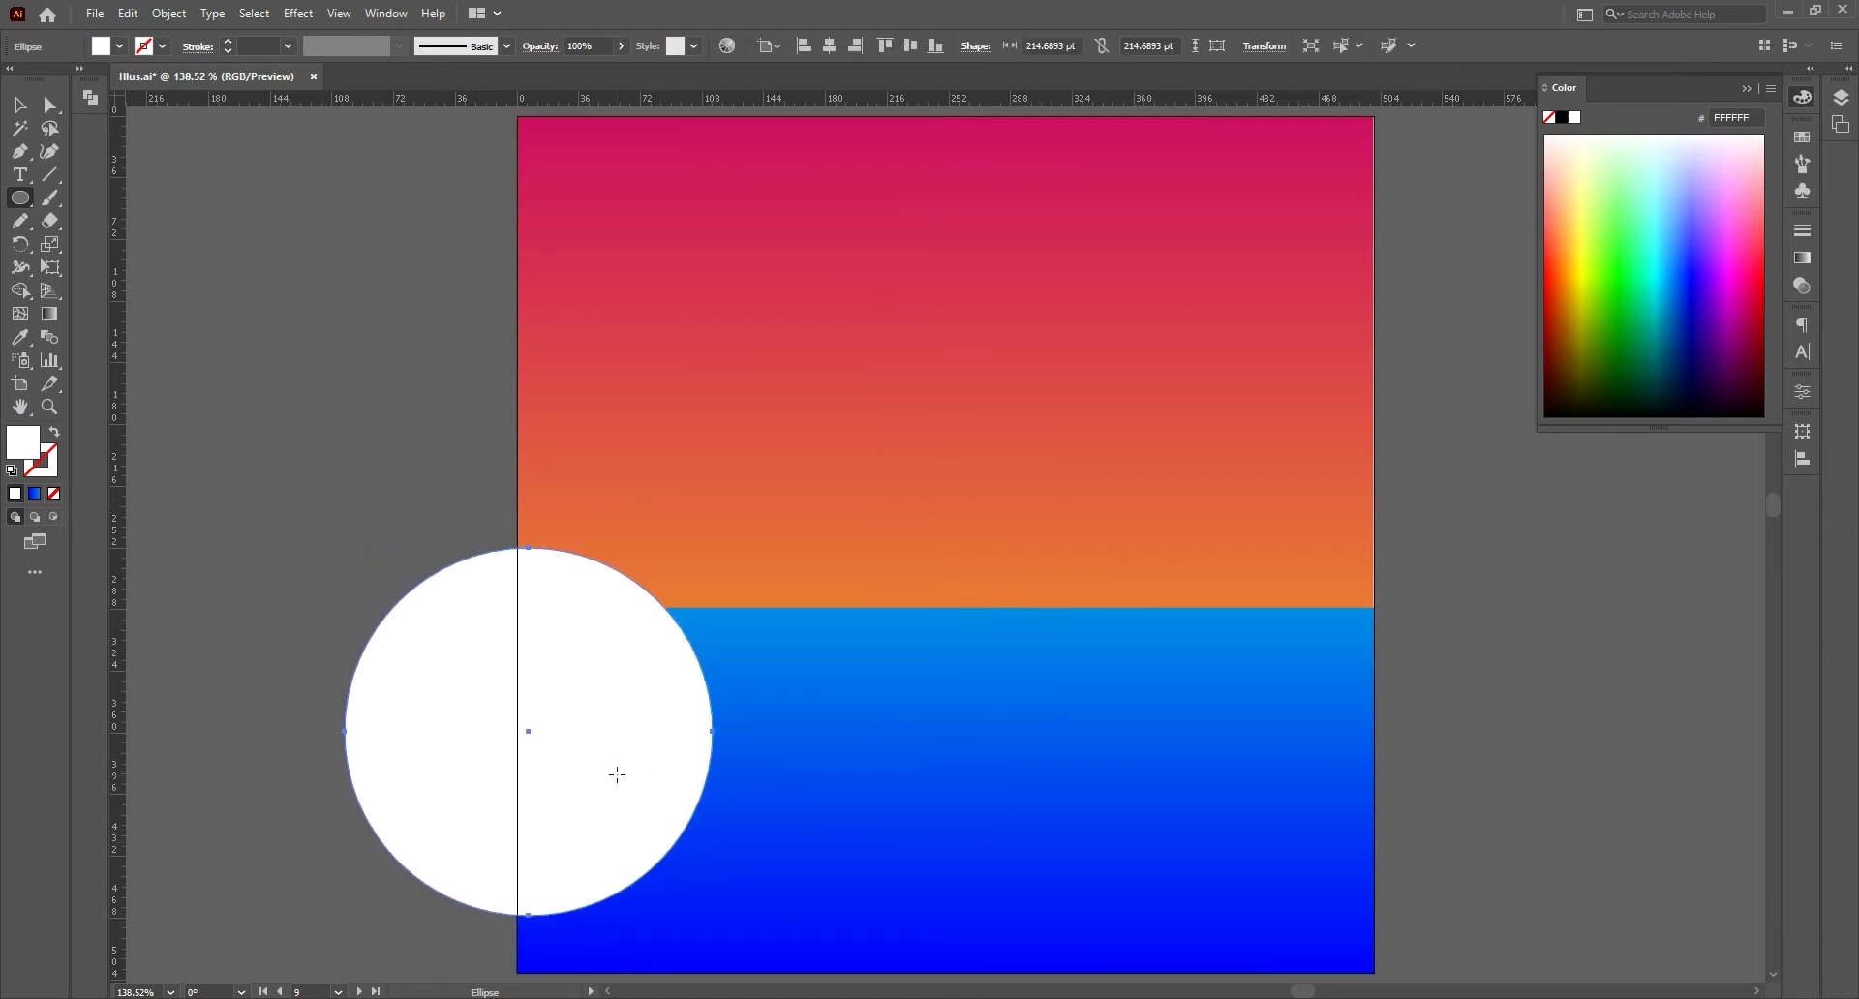
- Add two progressively smaller pasted-in-place copies of the circle as halo rings
key("v")
left_click_drag(496, 701, 324, 507)
left_click(128, 13)
left_click(162, 108)
left_click(128, 12)
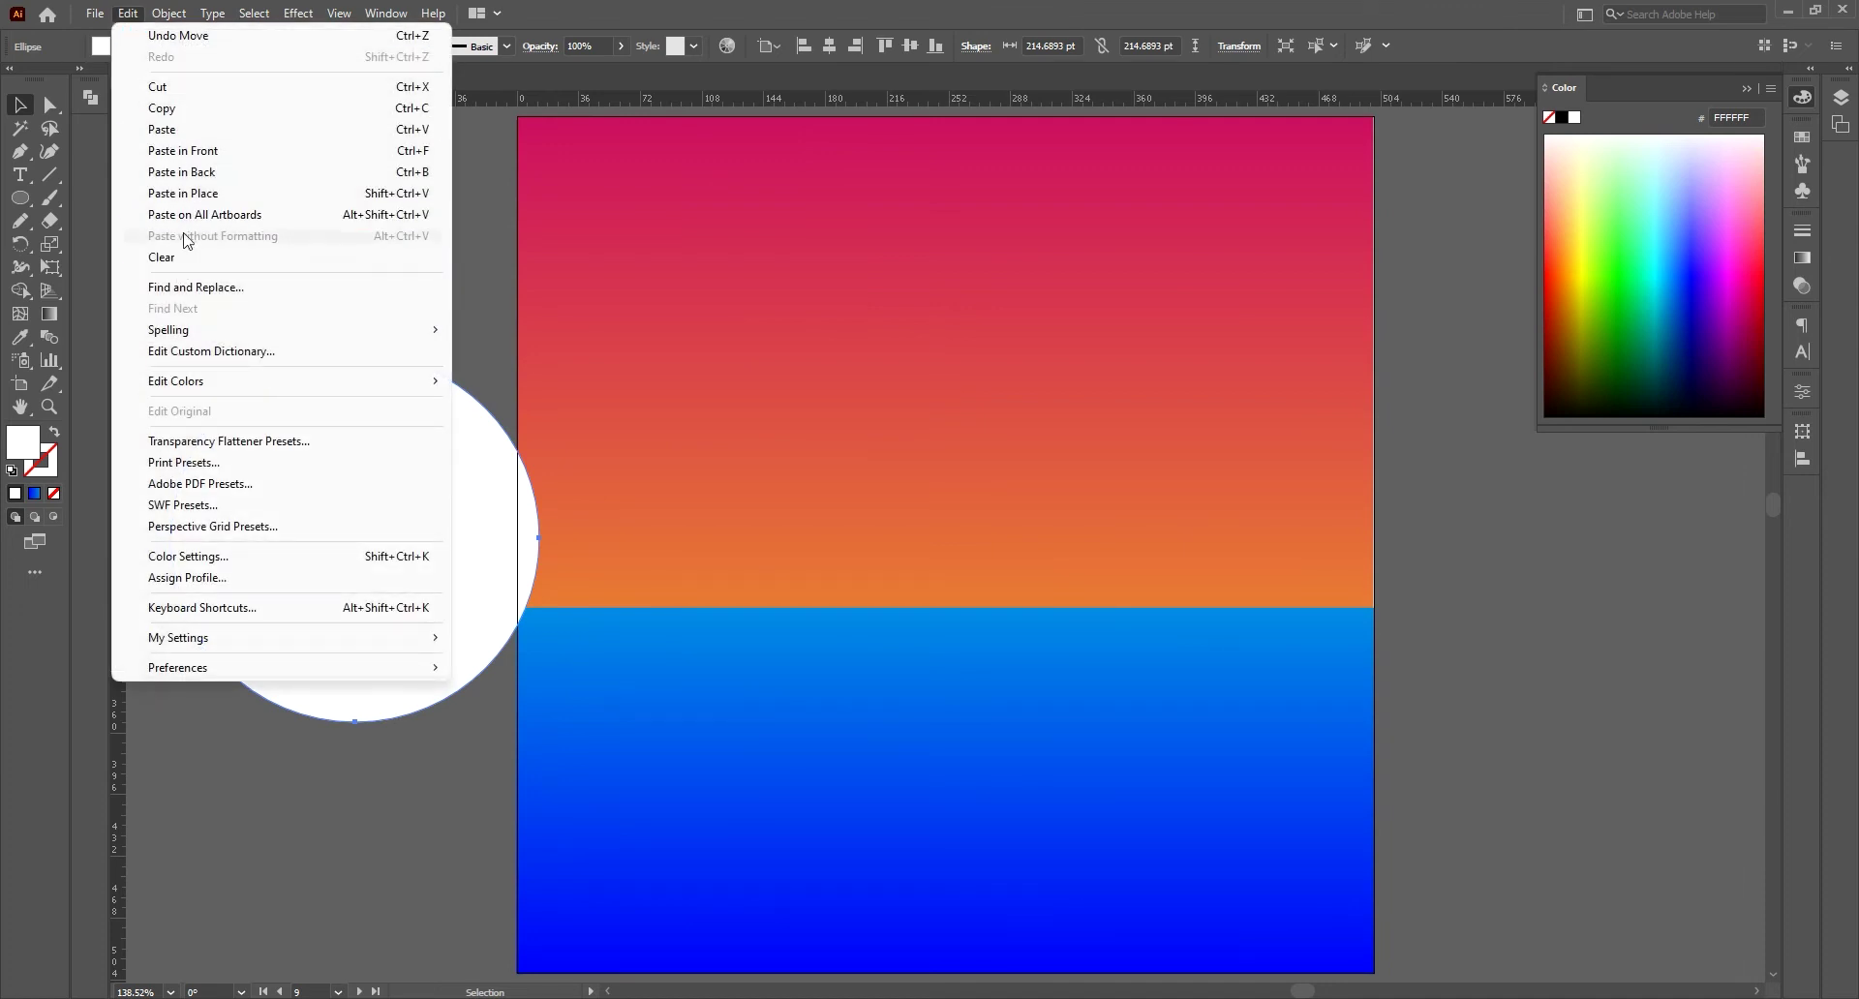
left_click(186, 193)
key("e")
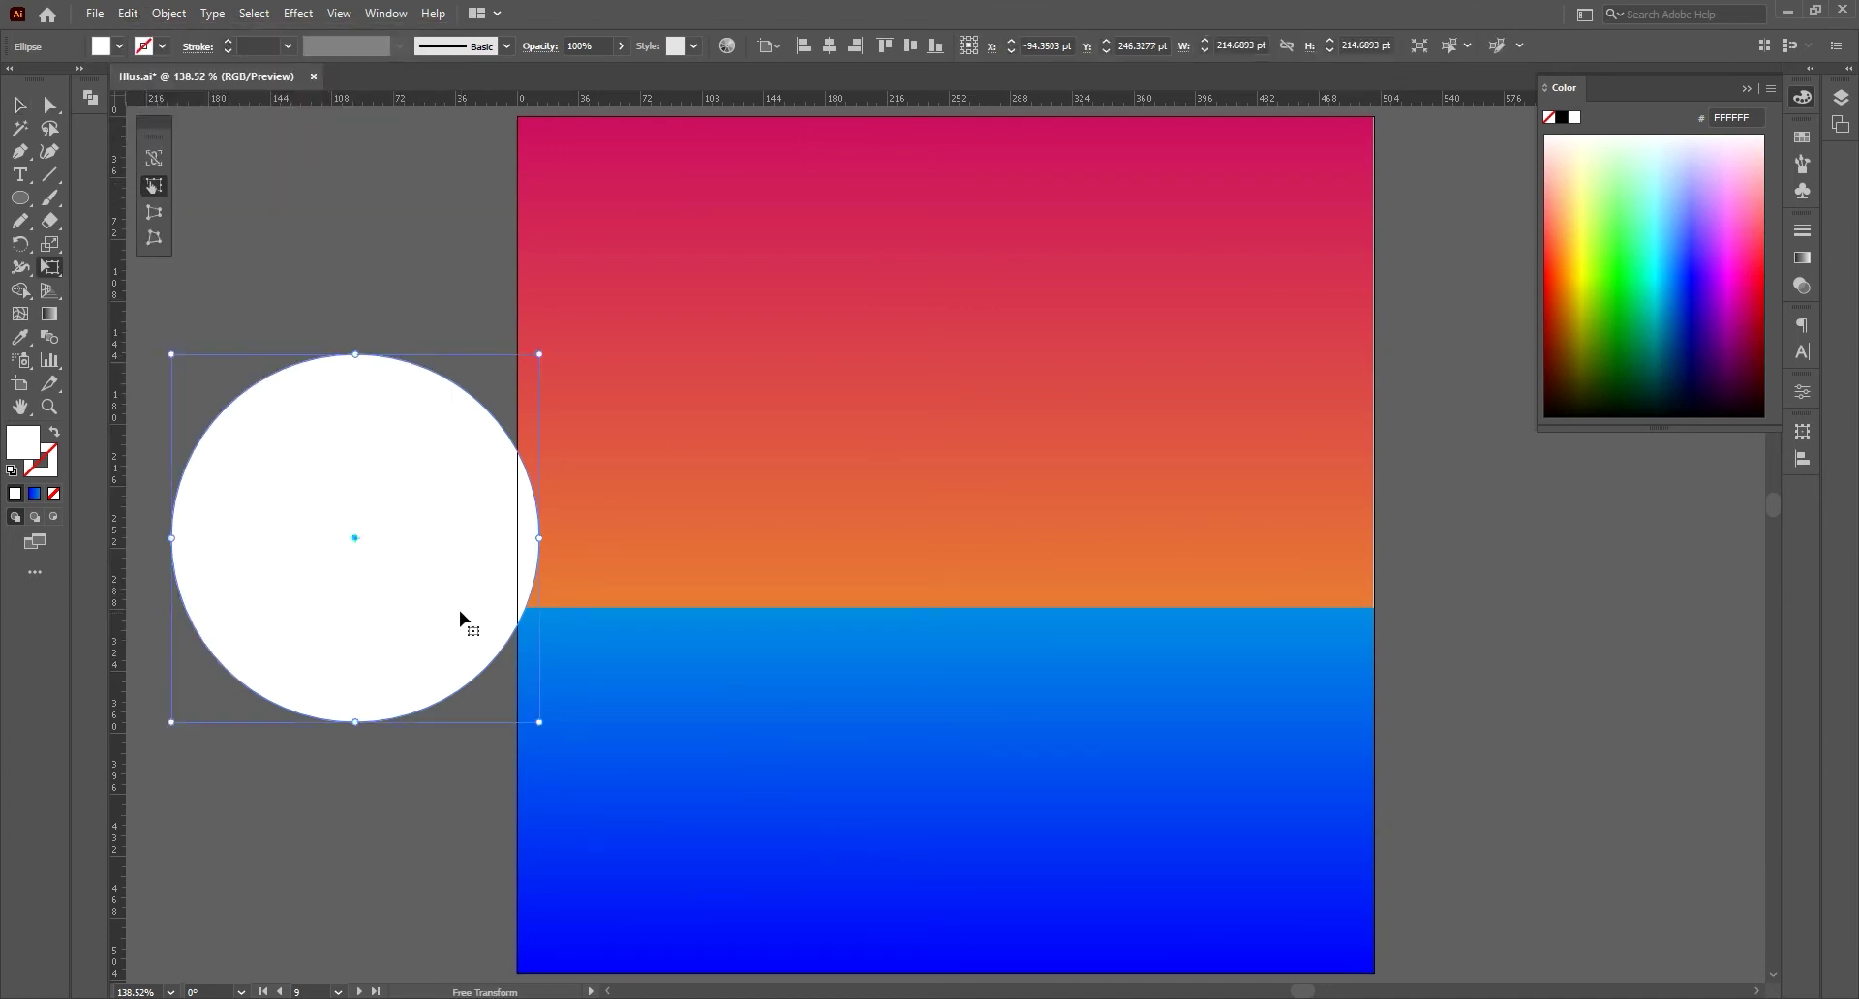
left_click_drag(539, 722, 514, 697)
left_click(128, 13)
left_click(170, 194)
left_click_drag(514, 697, 477, 660)
- Lower the three circles' opacity to about 30% and centre them on the artboard
left_click_drag(370, 336, 538, 414)
left_click(620, 46)
left_click_drag(620, 70, 572, 72)
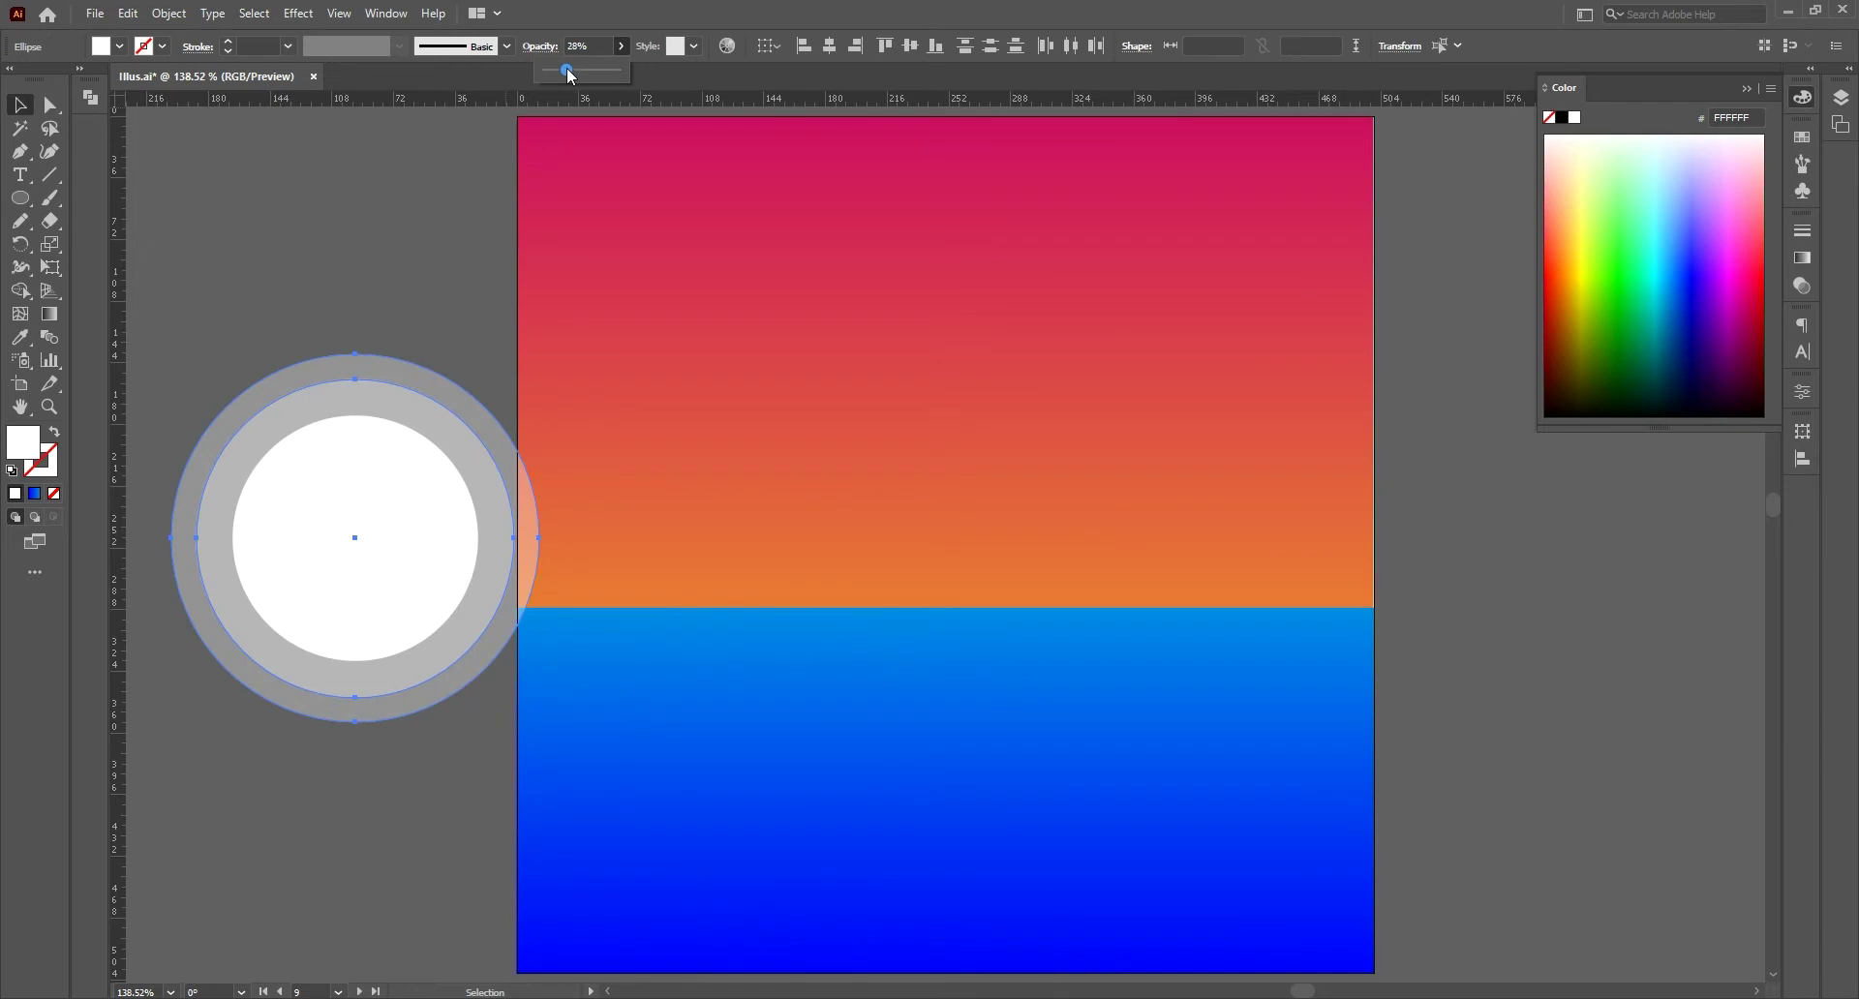
left_click(323, 343)
left_click_drag(368, 538, 953, 533)
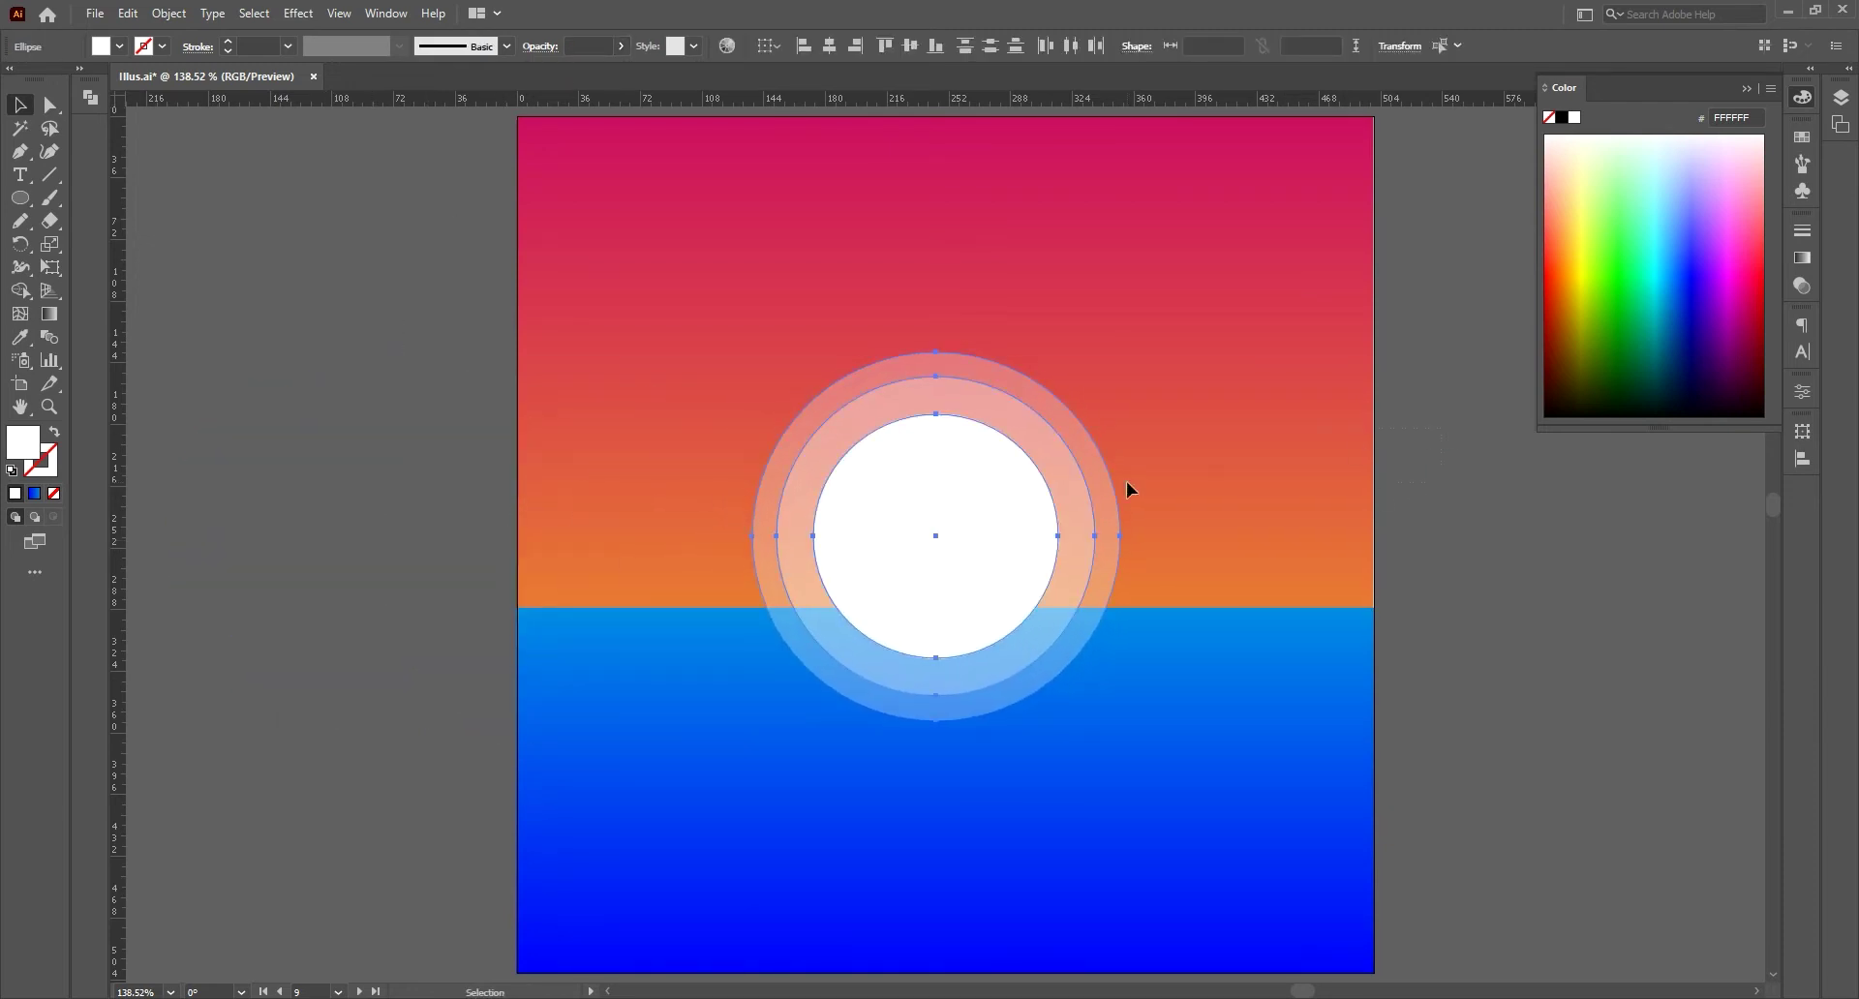
- Send the sun behind the sea and settle it onto the horizon
right_click(906, 523)
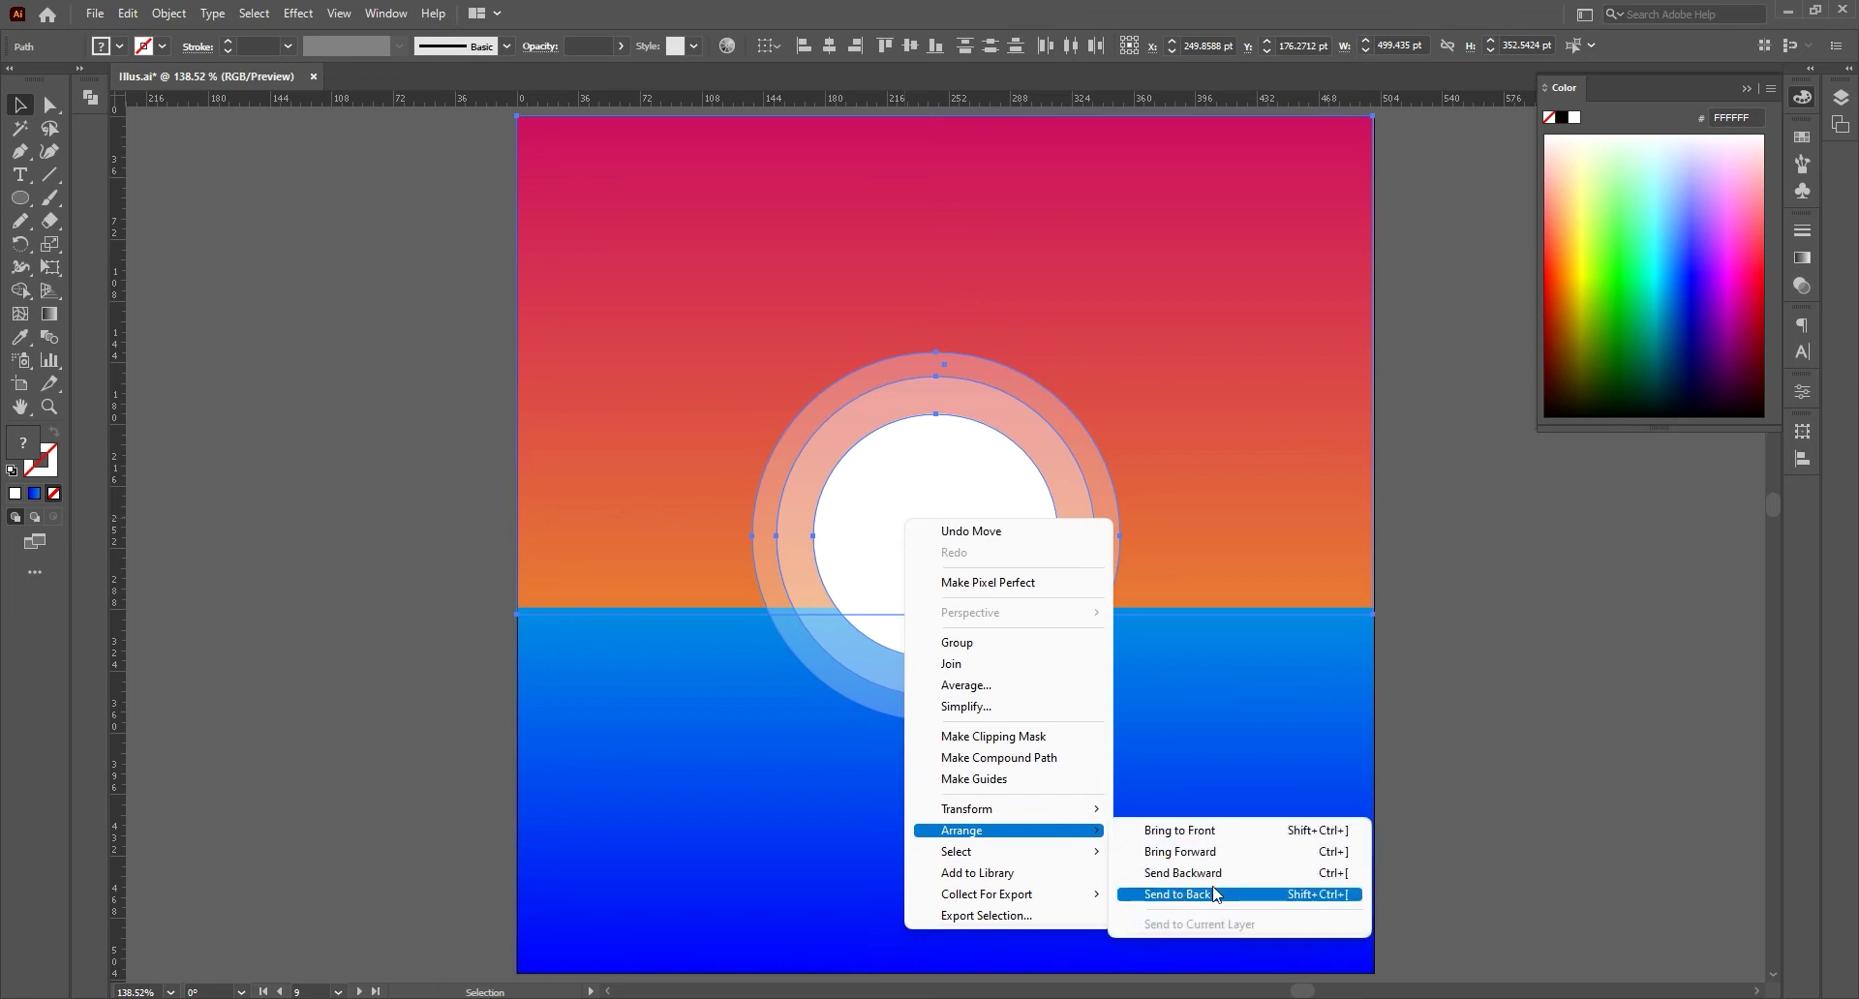
left_click(1210, 892)
left_click(1460, 571)
left_click_drag(984, 427, 985, 480)
left_click(1447, 472)
left_click(1747, 87)
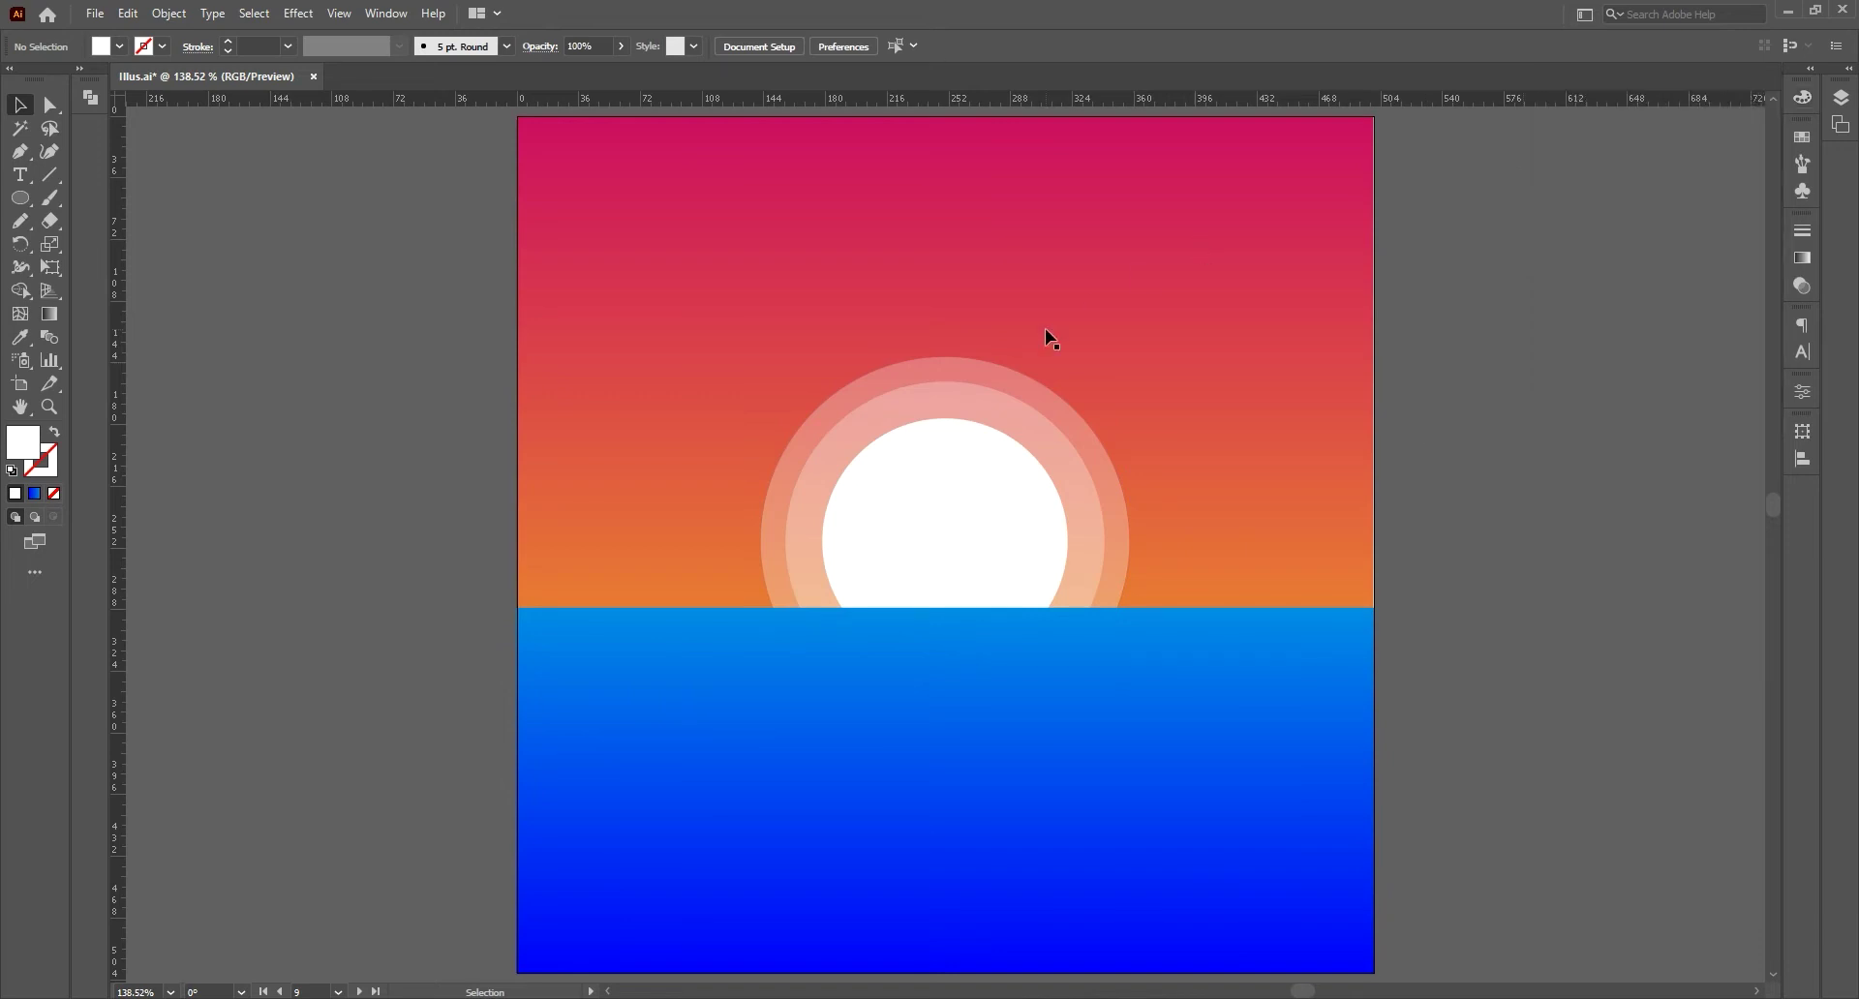
left_click(19, 225)
- Sketch a closed freehand cloud-streak shape across the sky
left_click_drag(755, 198, 1242, 220)
mouse_move(1336, 275)
left_mouse_down()
mouse_move(1431, 319)
mouse_move(562, 631)
left_mouse_up()
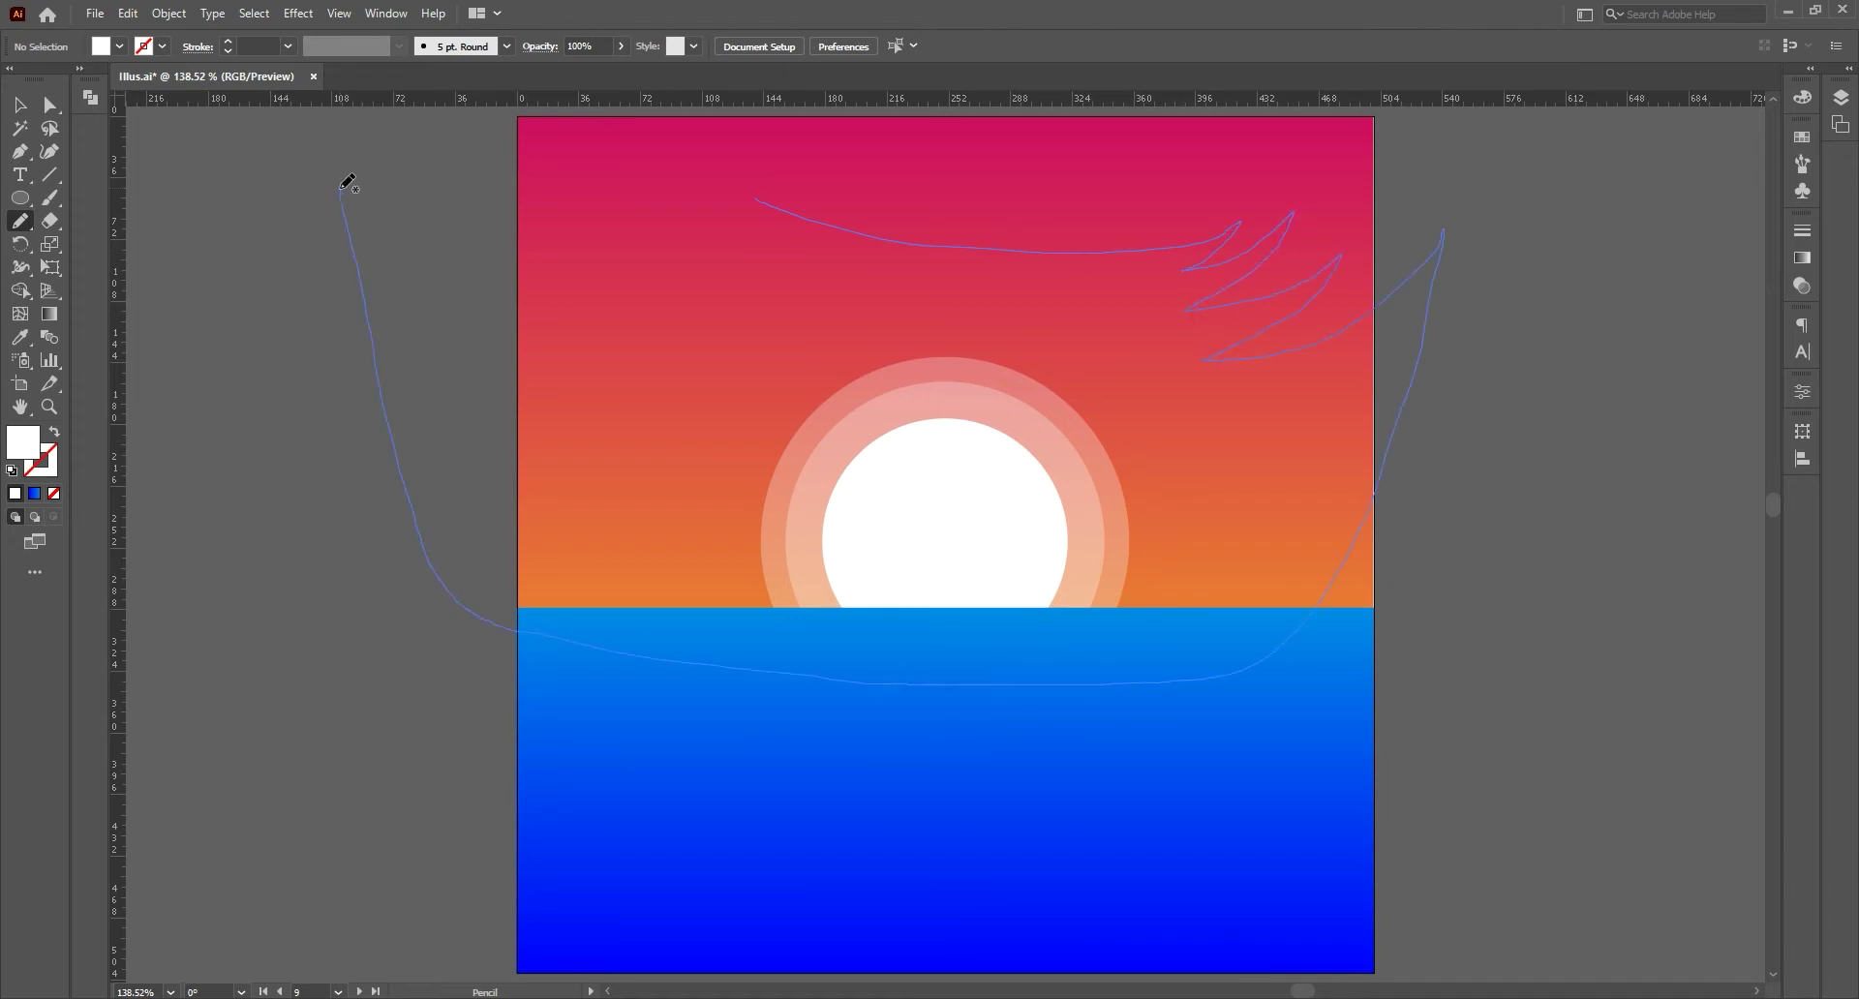
mouse_move(532, 319)
left_mouse_down()
mouse_move(668, 341)
mouse_move(532, 322)
left_mouse_up()
left_click_drag(570, 260, 881, 318)
mouse_move(771, 246)
left_mouse_down()
mouse_move(581, 128)
mouse_move(765, 199)
left_mouse_up()
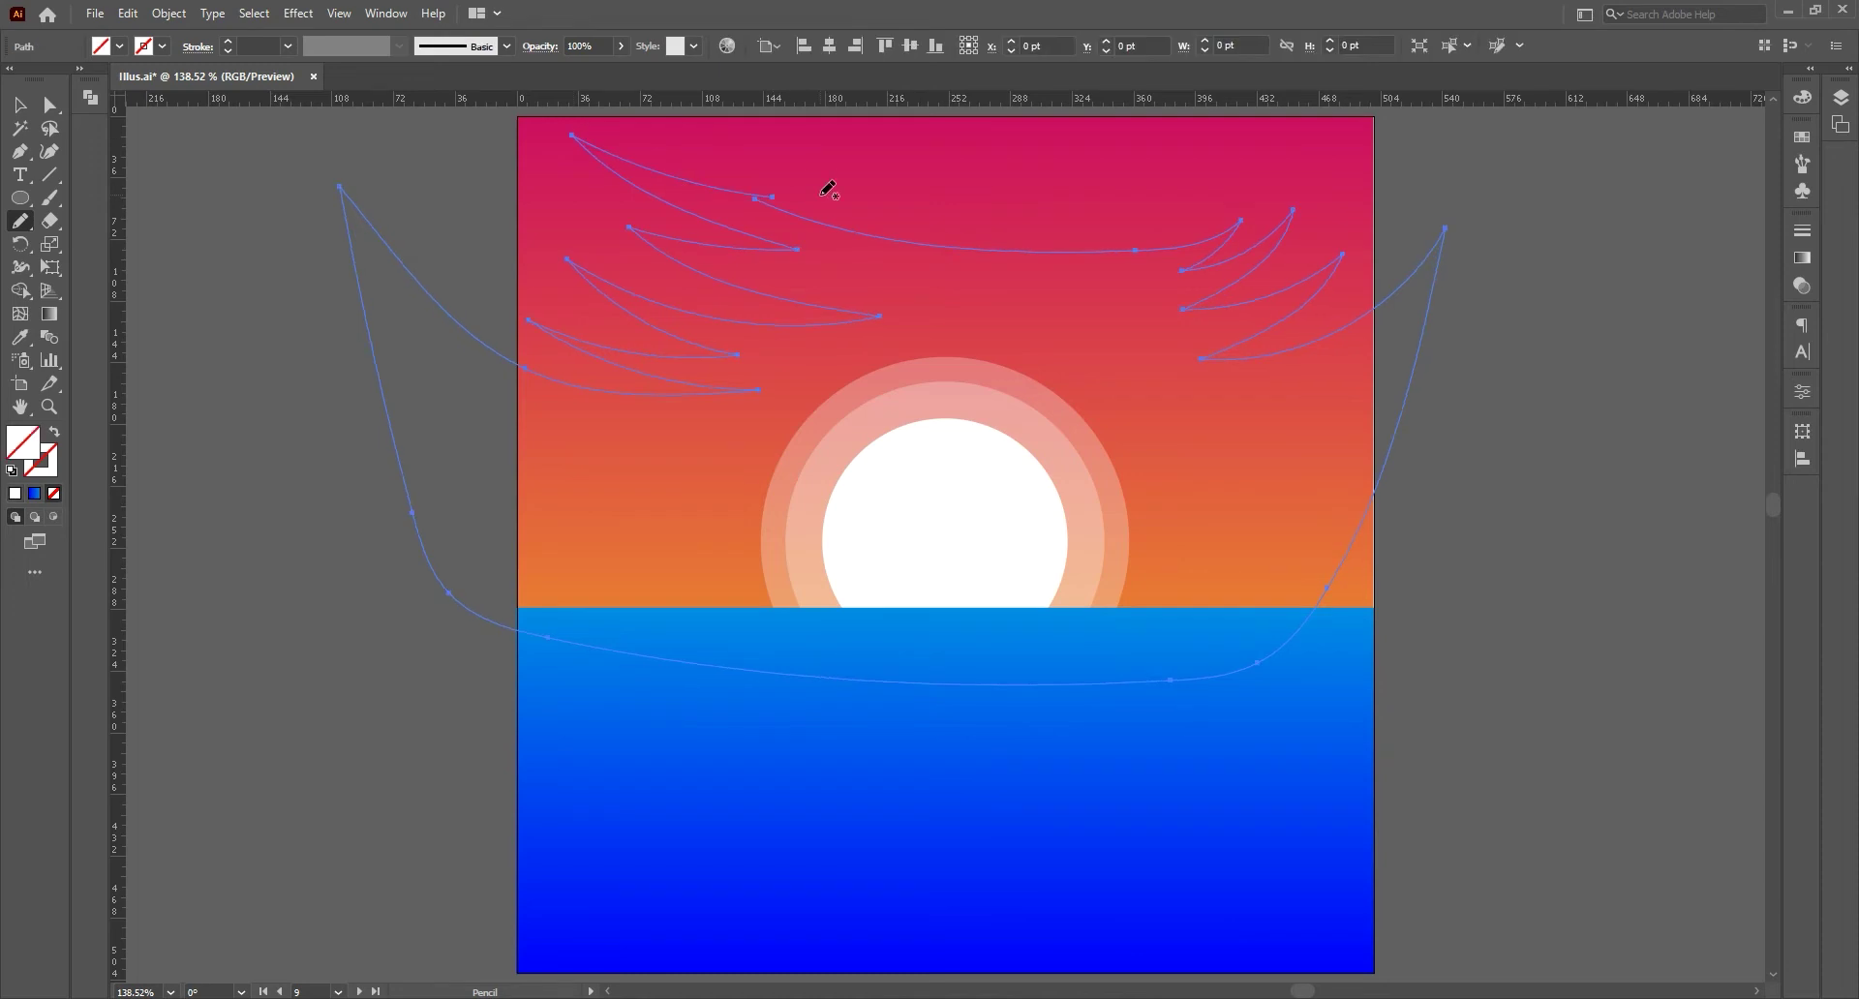
- Remove a stray anchor, reposition another, and fill the cloud shape white
key("p")
left_click(772, 198)
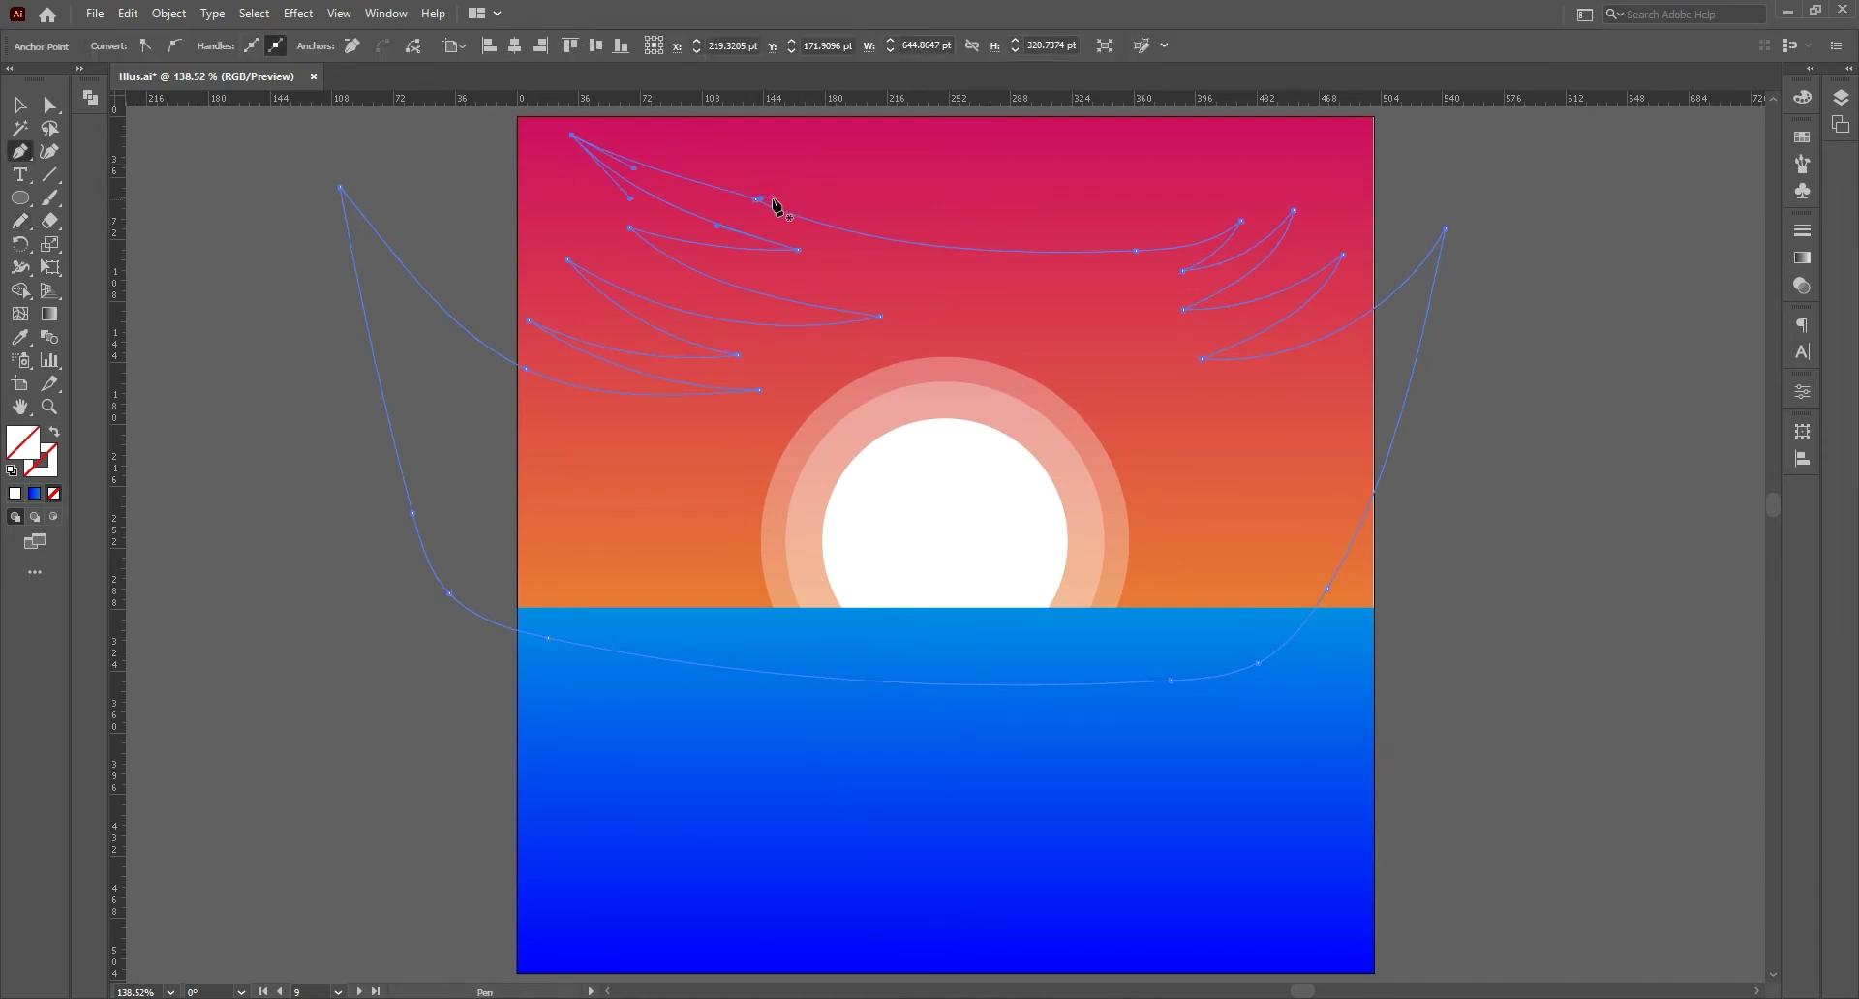
left_click_drag(581, 140, 677, 186)
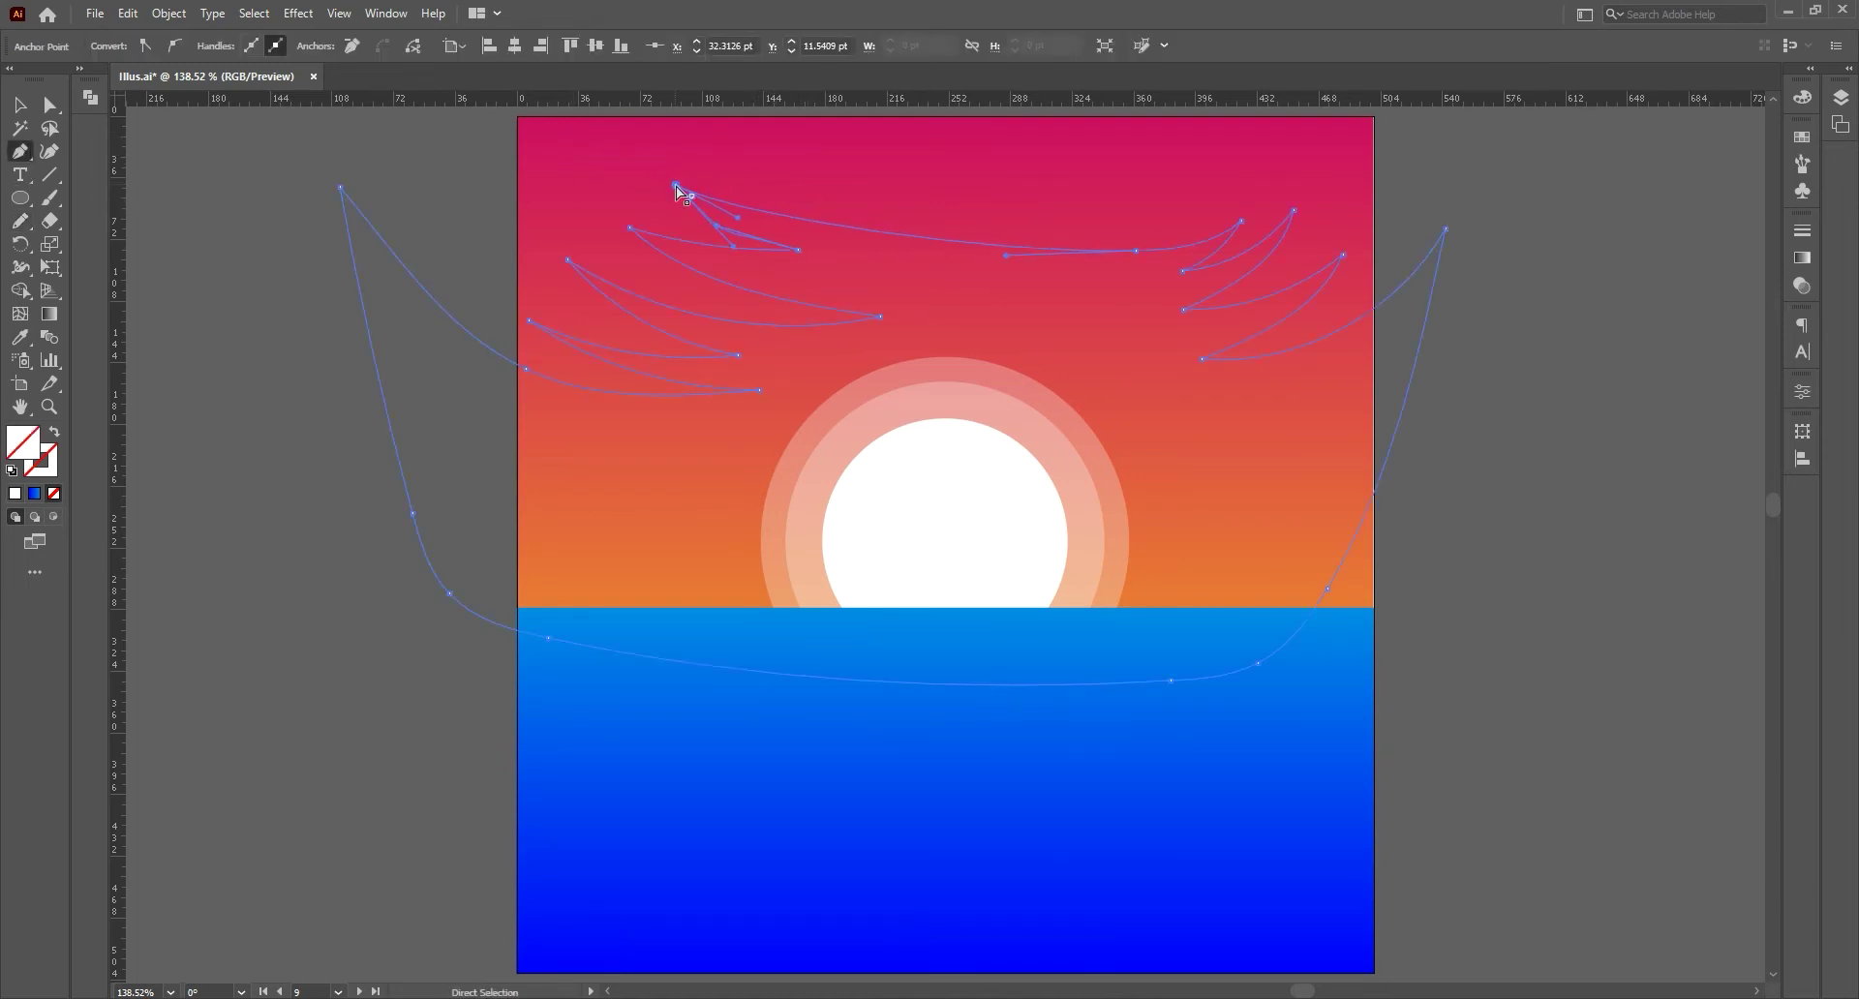
left_click(32, 465)
left_click(27, 99)
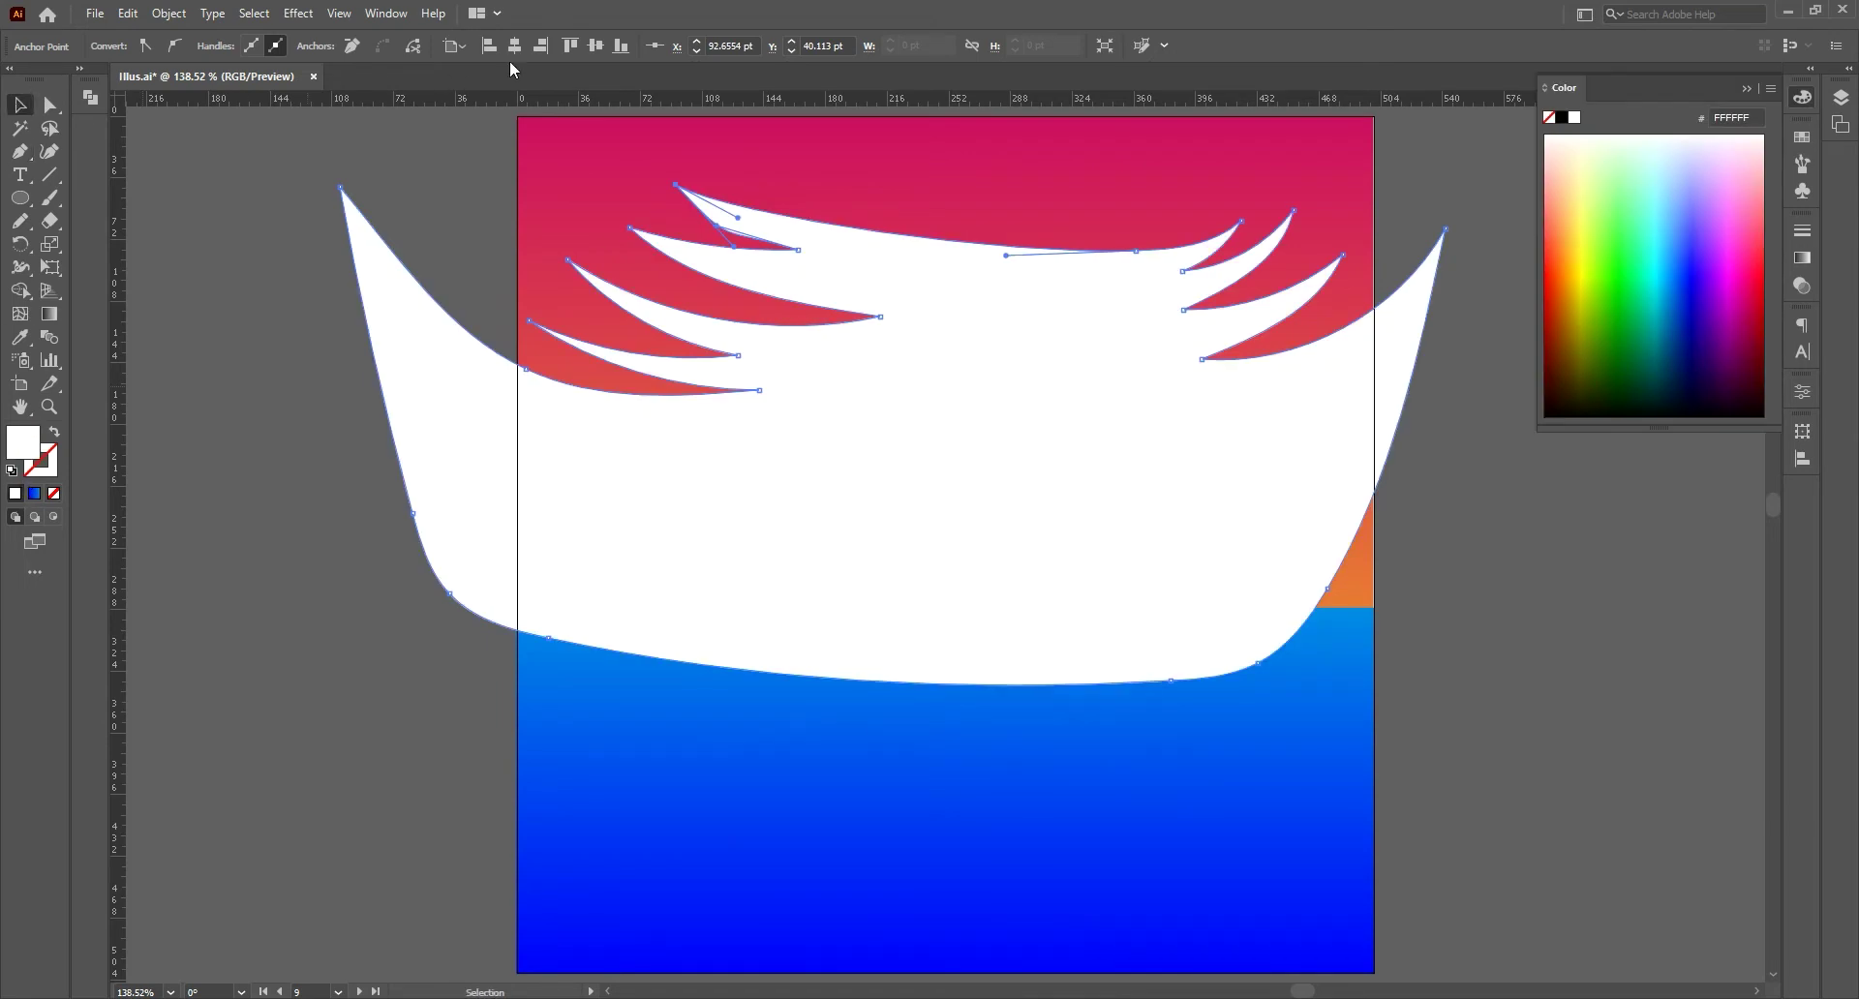
- Make the clouds much more transparent and send them behind the sun
left_click(621, 45)
left_click_drag(620, 71, 550, 71)
left_click(480, 228)
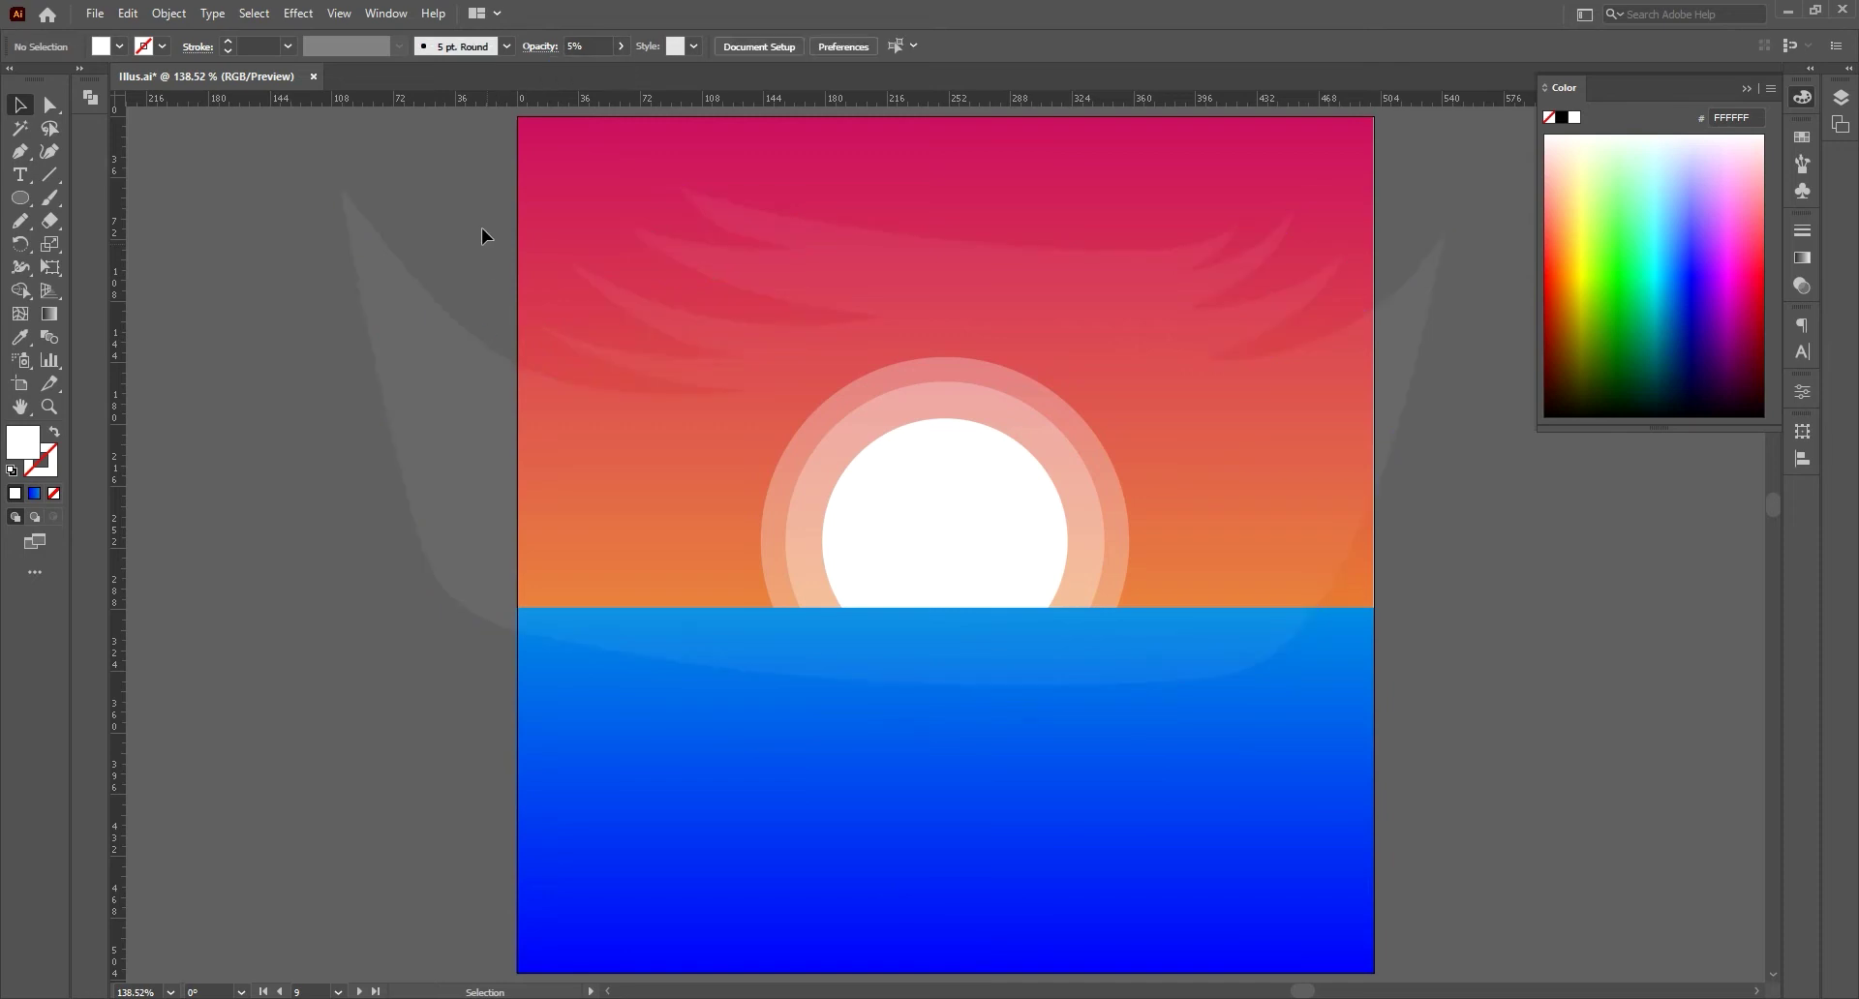
right_click(658, 434)
mouse_move(761, 744)
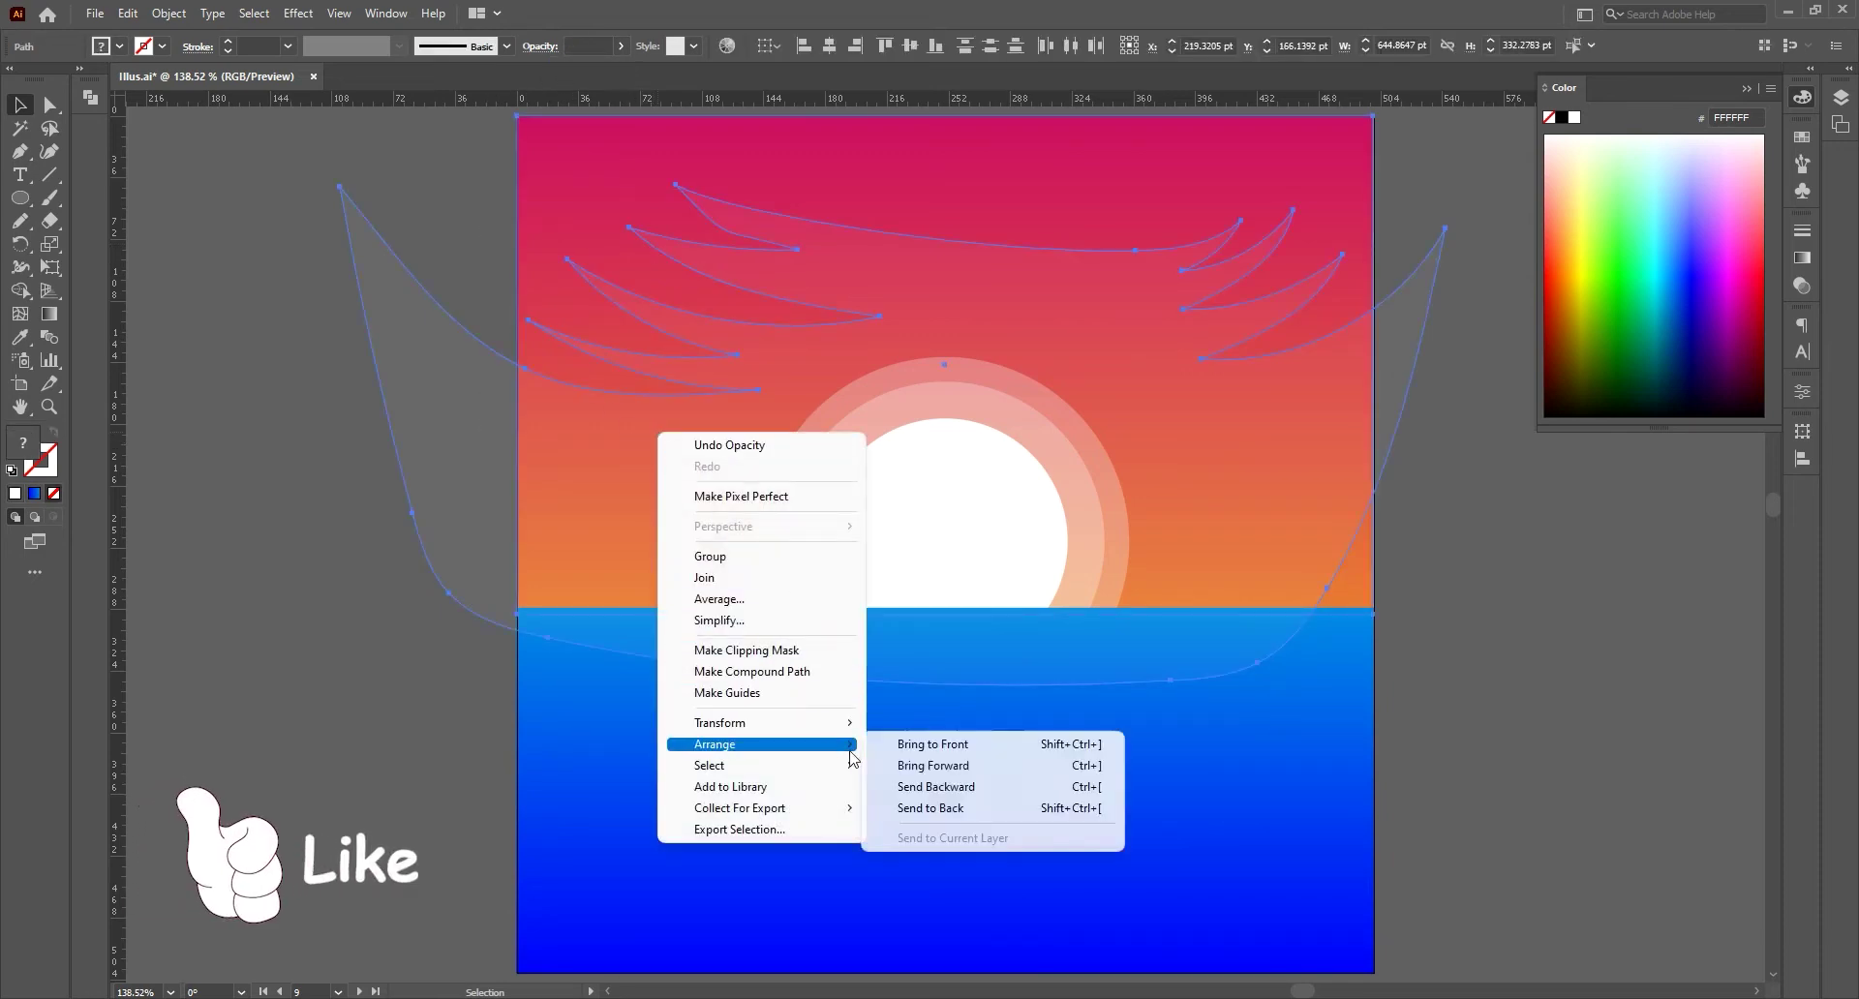
left_click(952, 809)
left_click(295, 376)
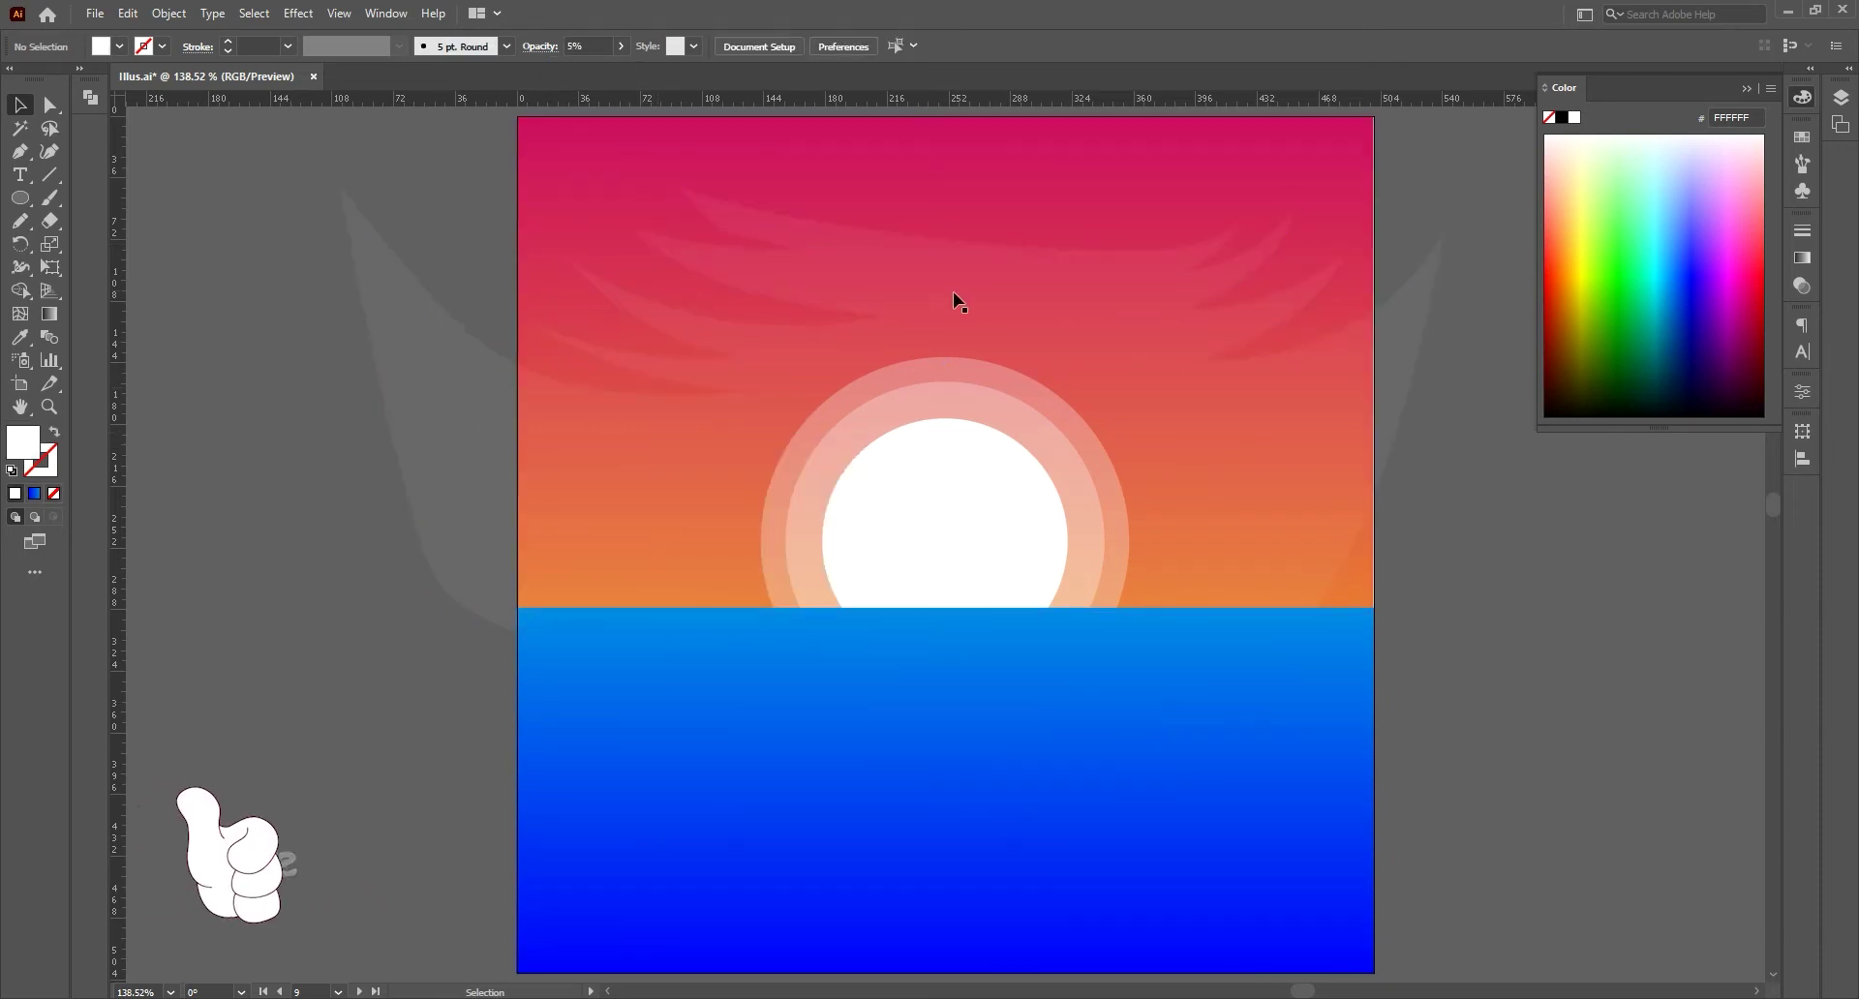
- Show the cloud path's anchors; an attempted added anchor is undone
left_click(1015, 289)
left_click(386, 190)
key("a")
left_click(781, 250)
left_click(681, 221)
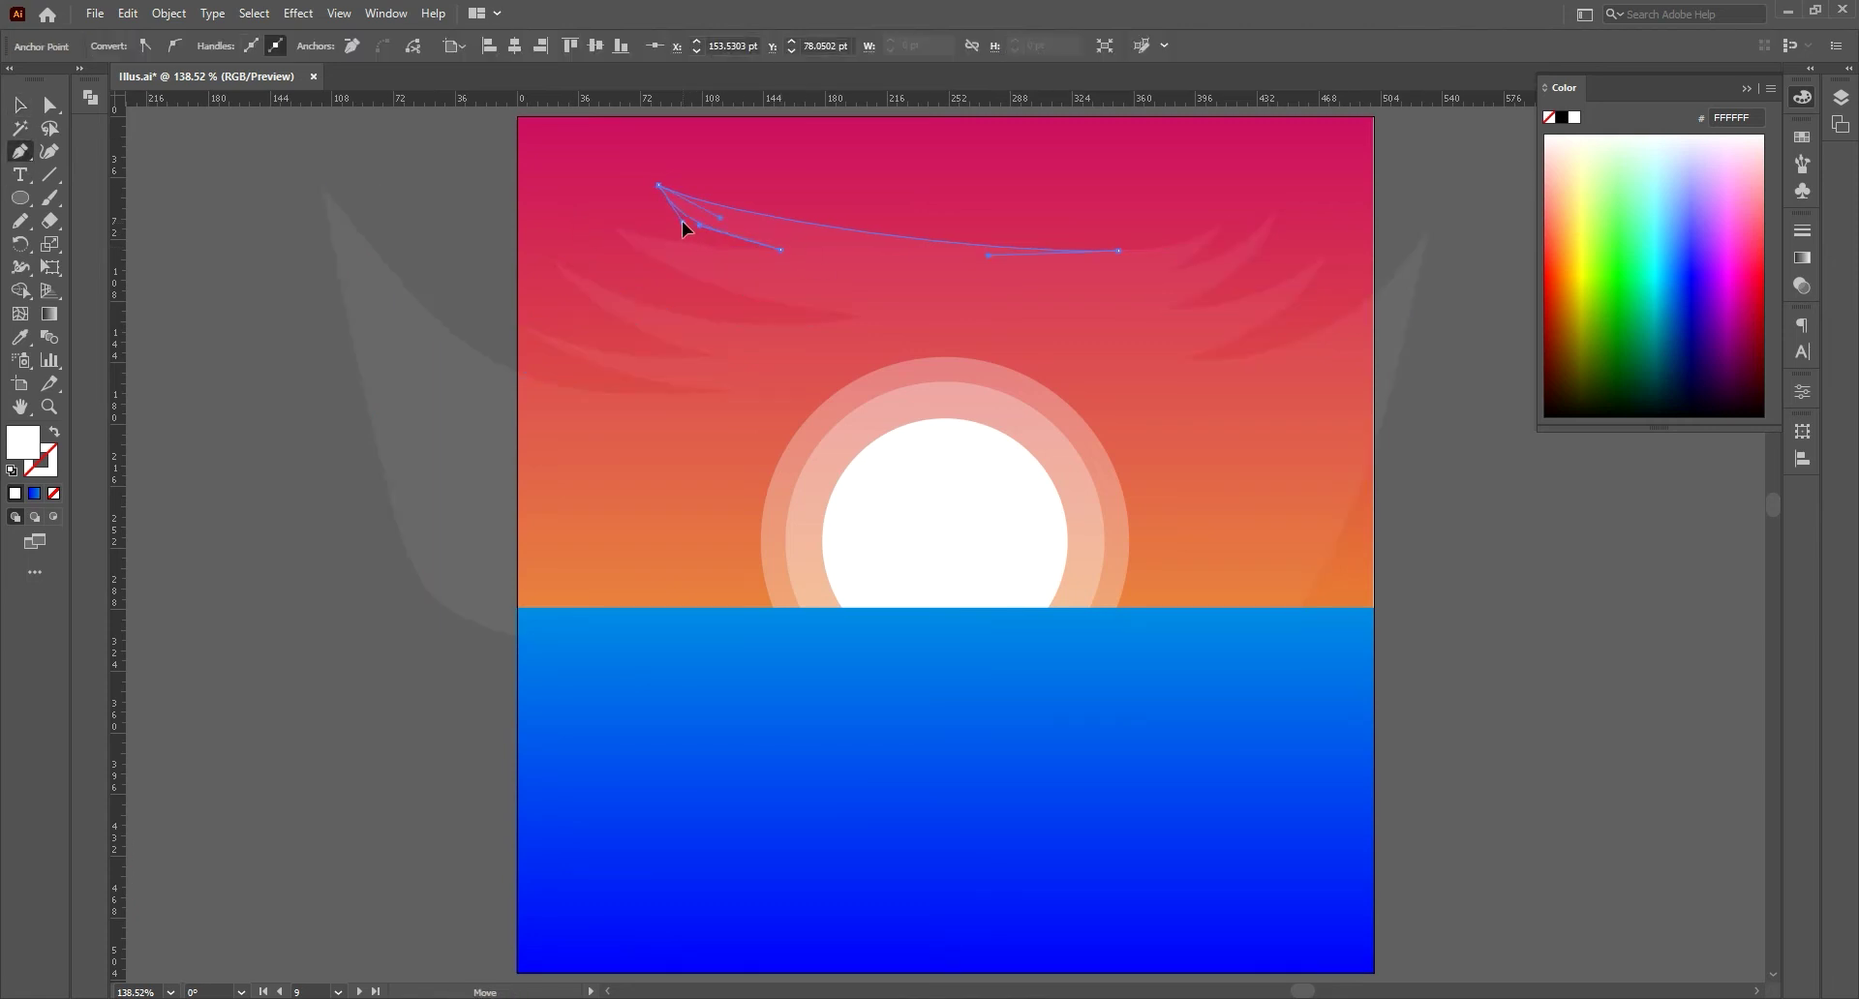
key("plus")
left_click(1119, 254)
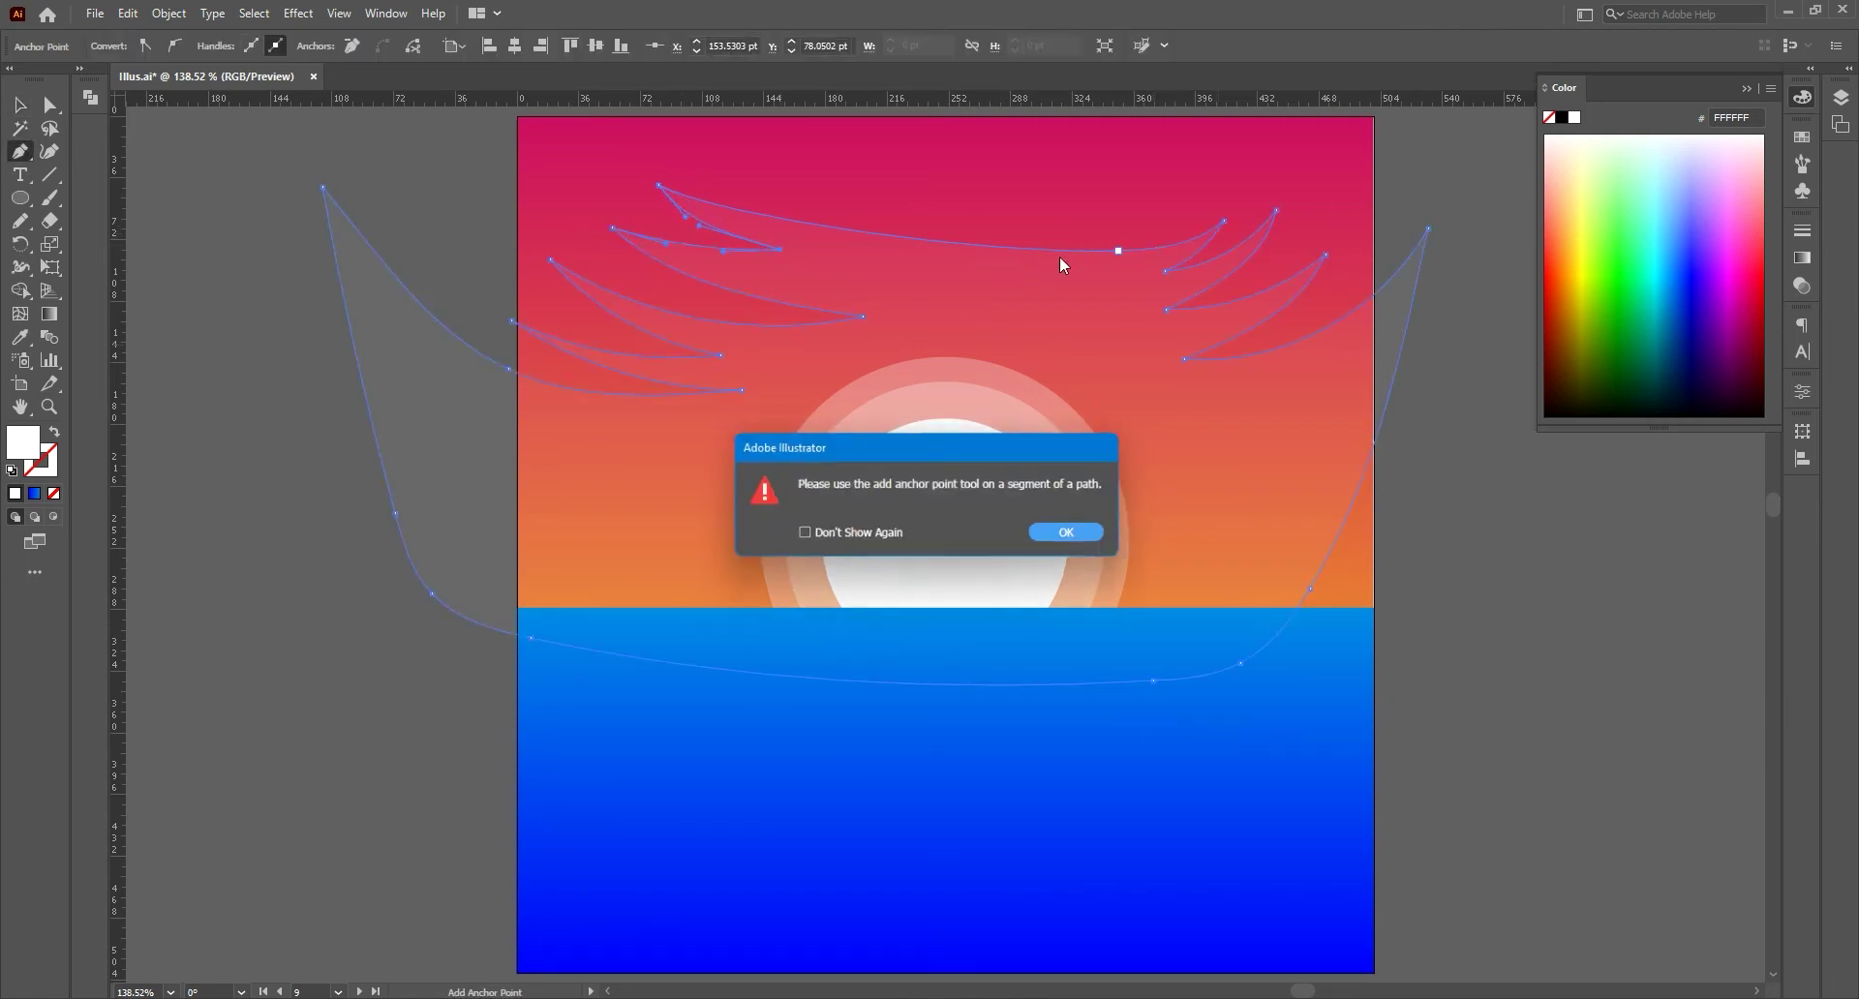
left_click(1074, 534)
key("ctrl+z")
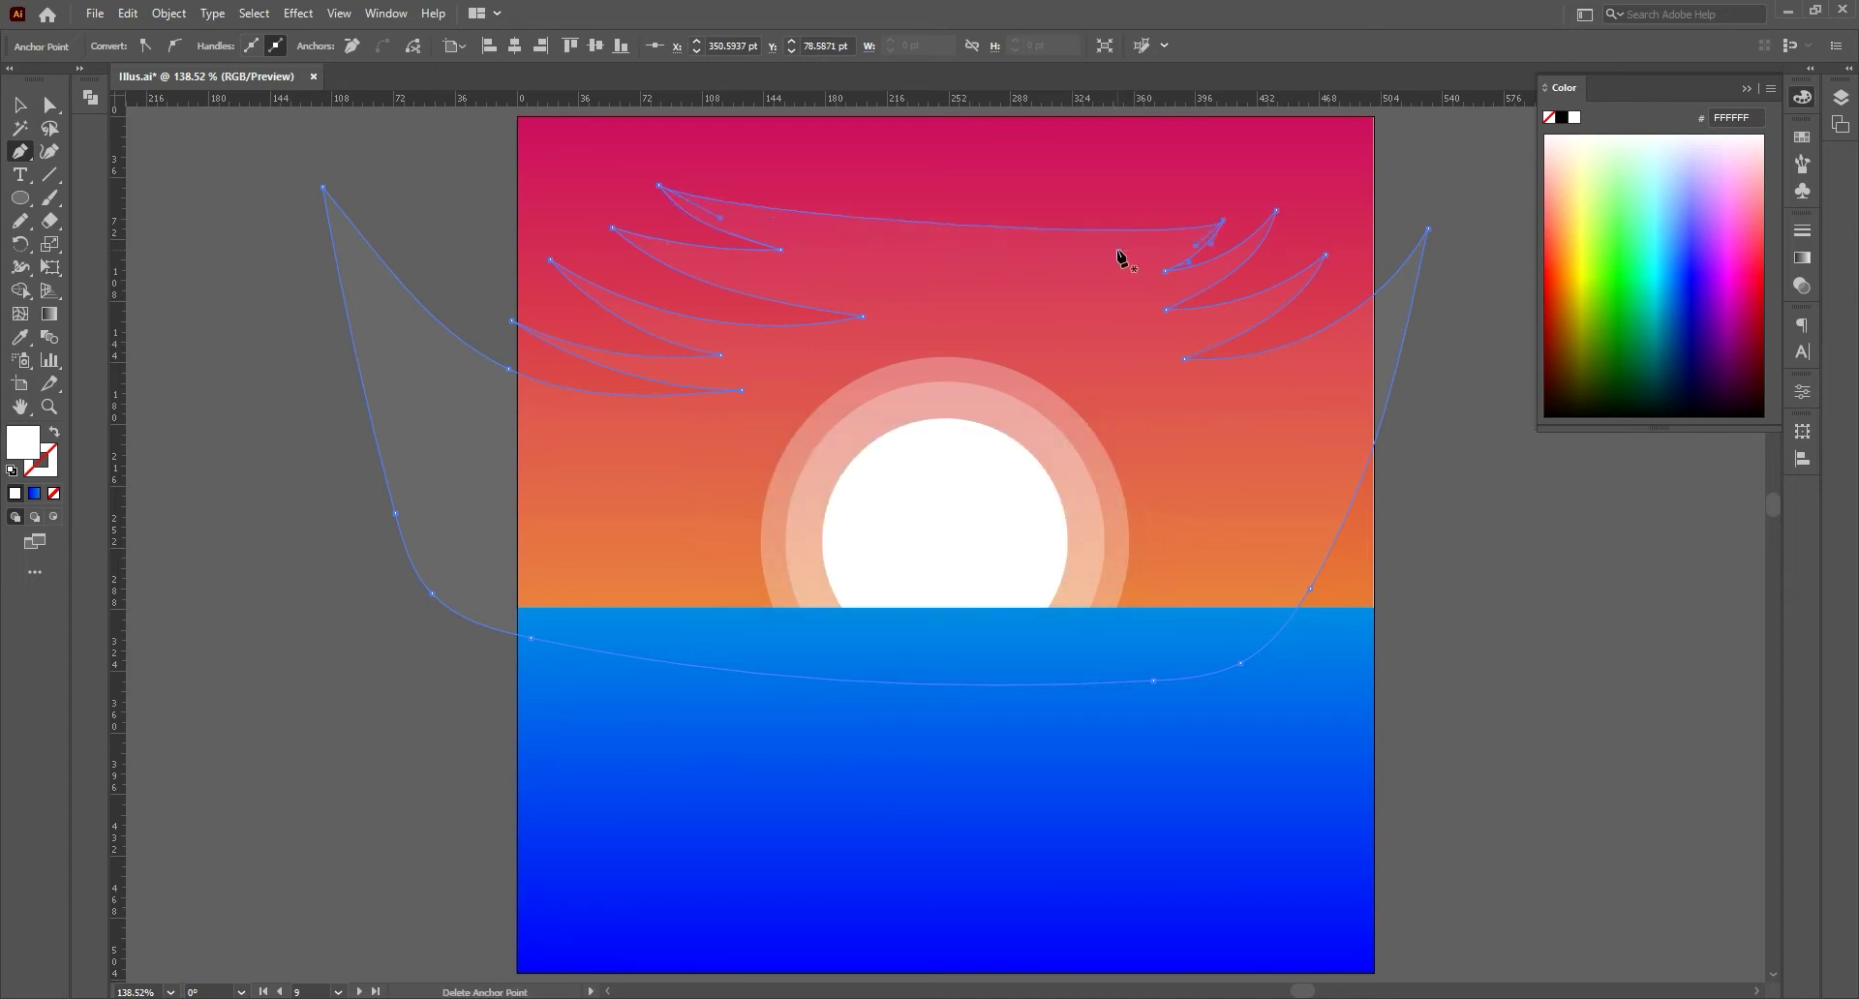
- Reshape the top and left cloud streaks by dragging anchors and handles
left_click_drag(978, 228, 966, 264)
left_click(777, 252)
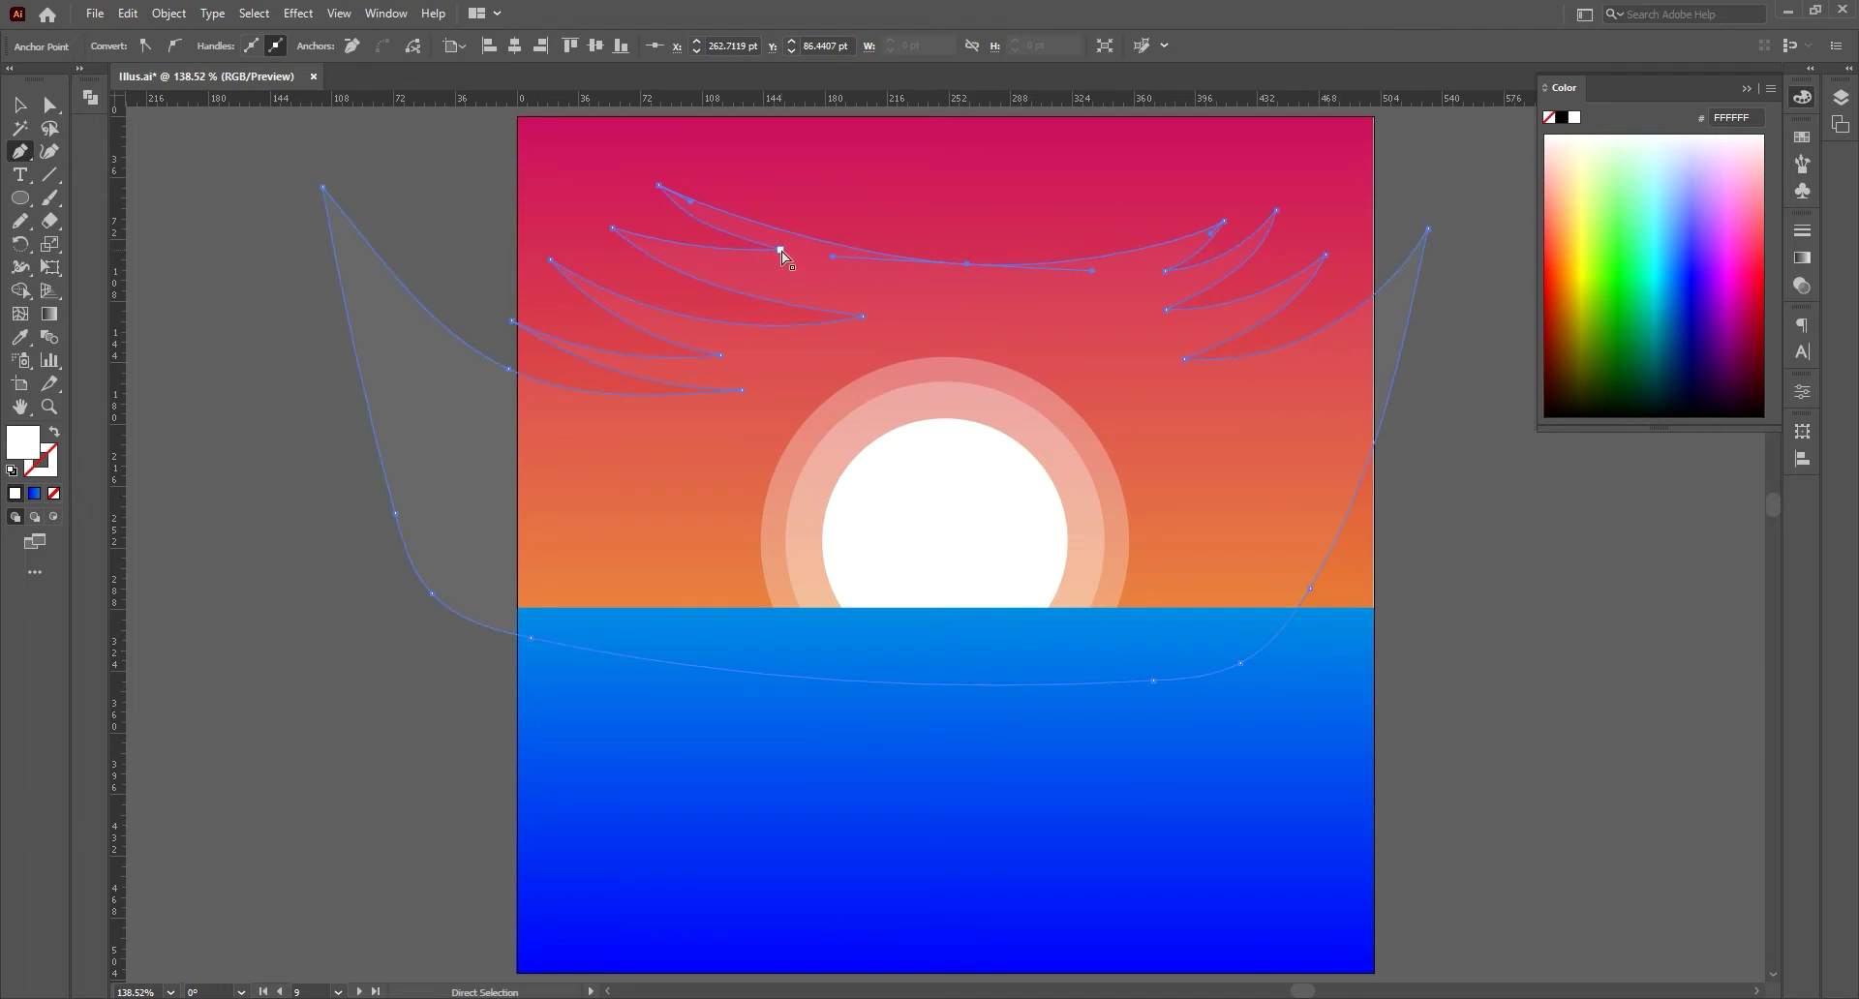
mouse_move(781, 251)
left_mouse_down()
mouse_move(846, 312)
mouse_move(809, 304)
left_mouse_up()
left_click(610, 230)
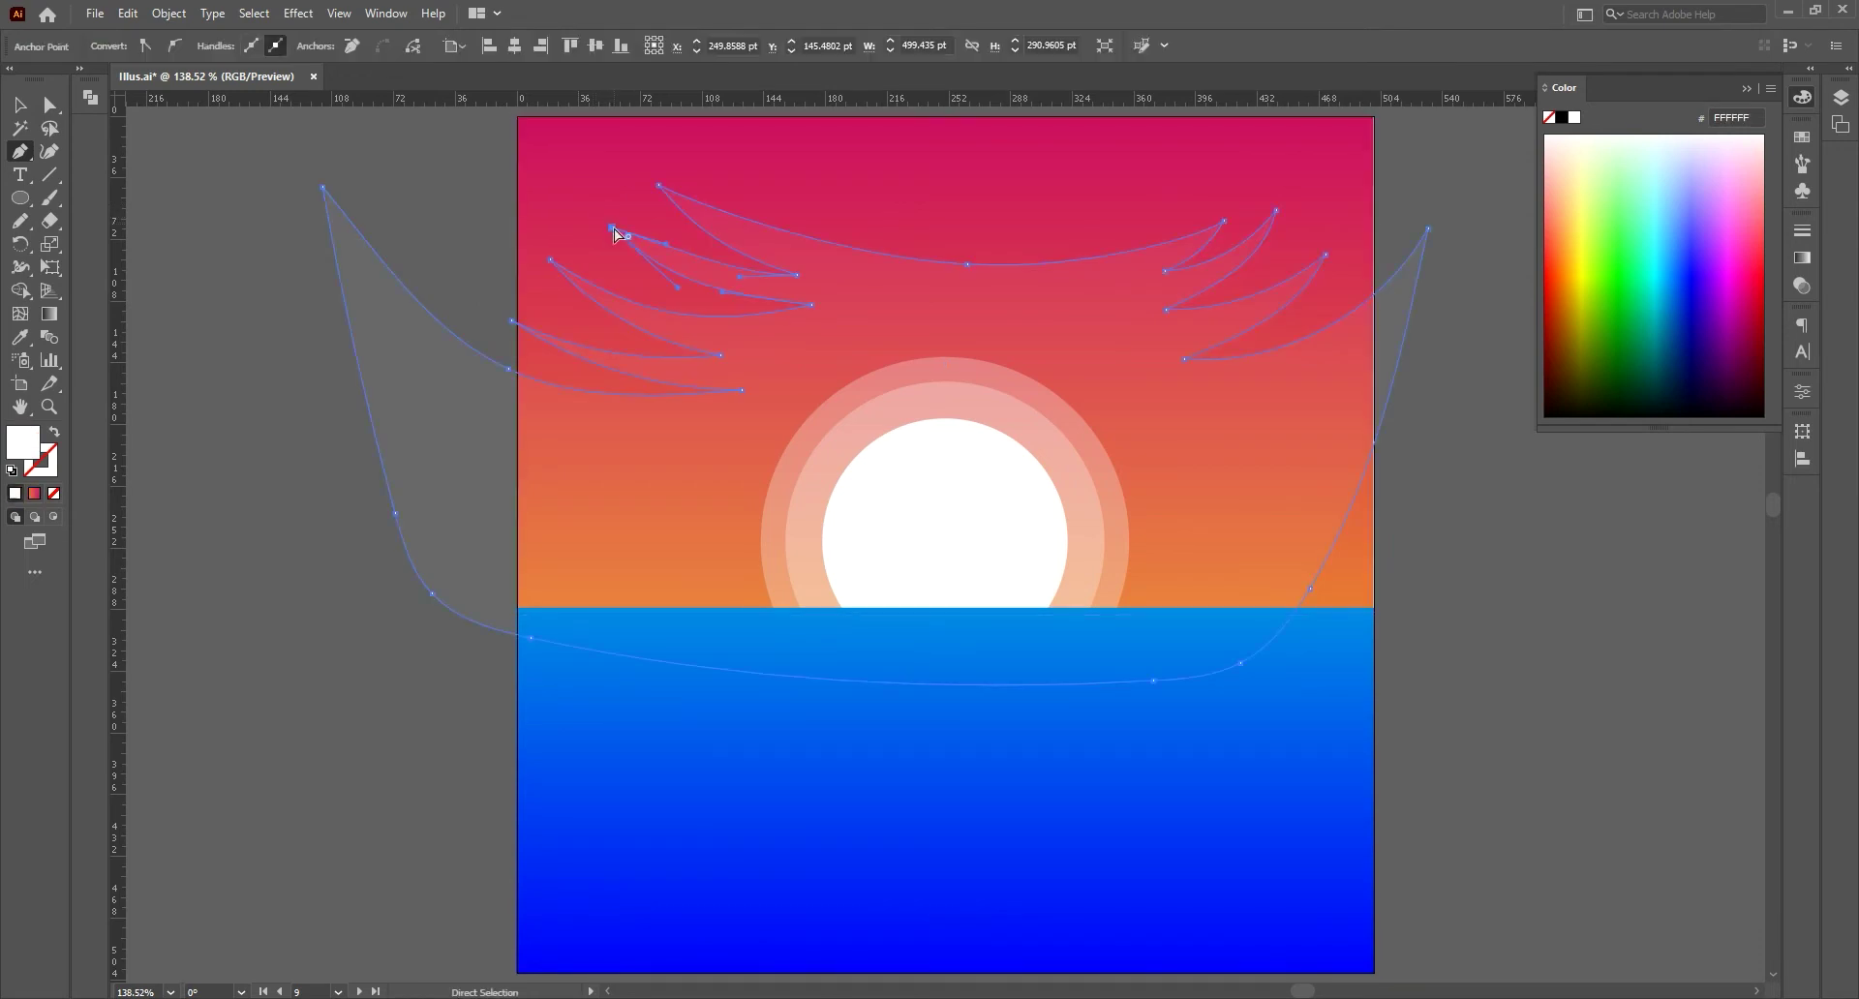
left_click_drag(610, 230, 574, 204)
left_click_drag(721, 298, 733, 285)
left_click_drag(629, 221, 632, 242)
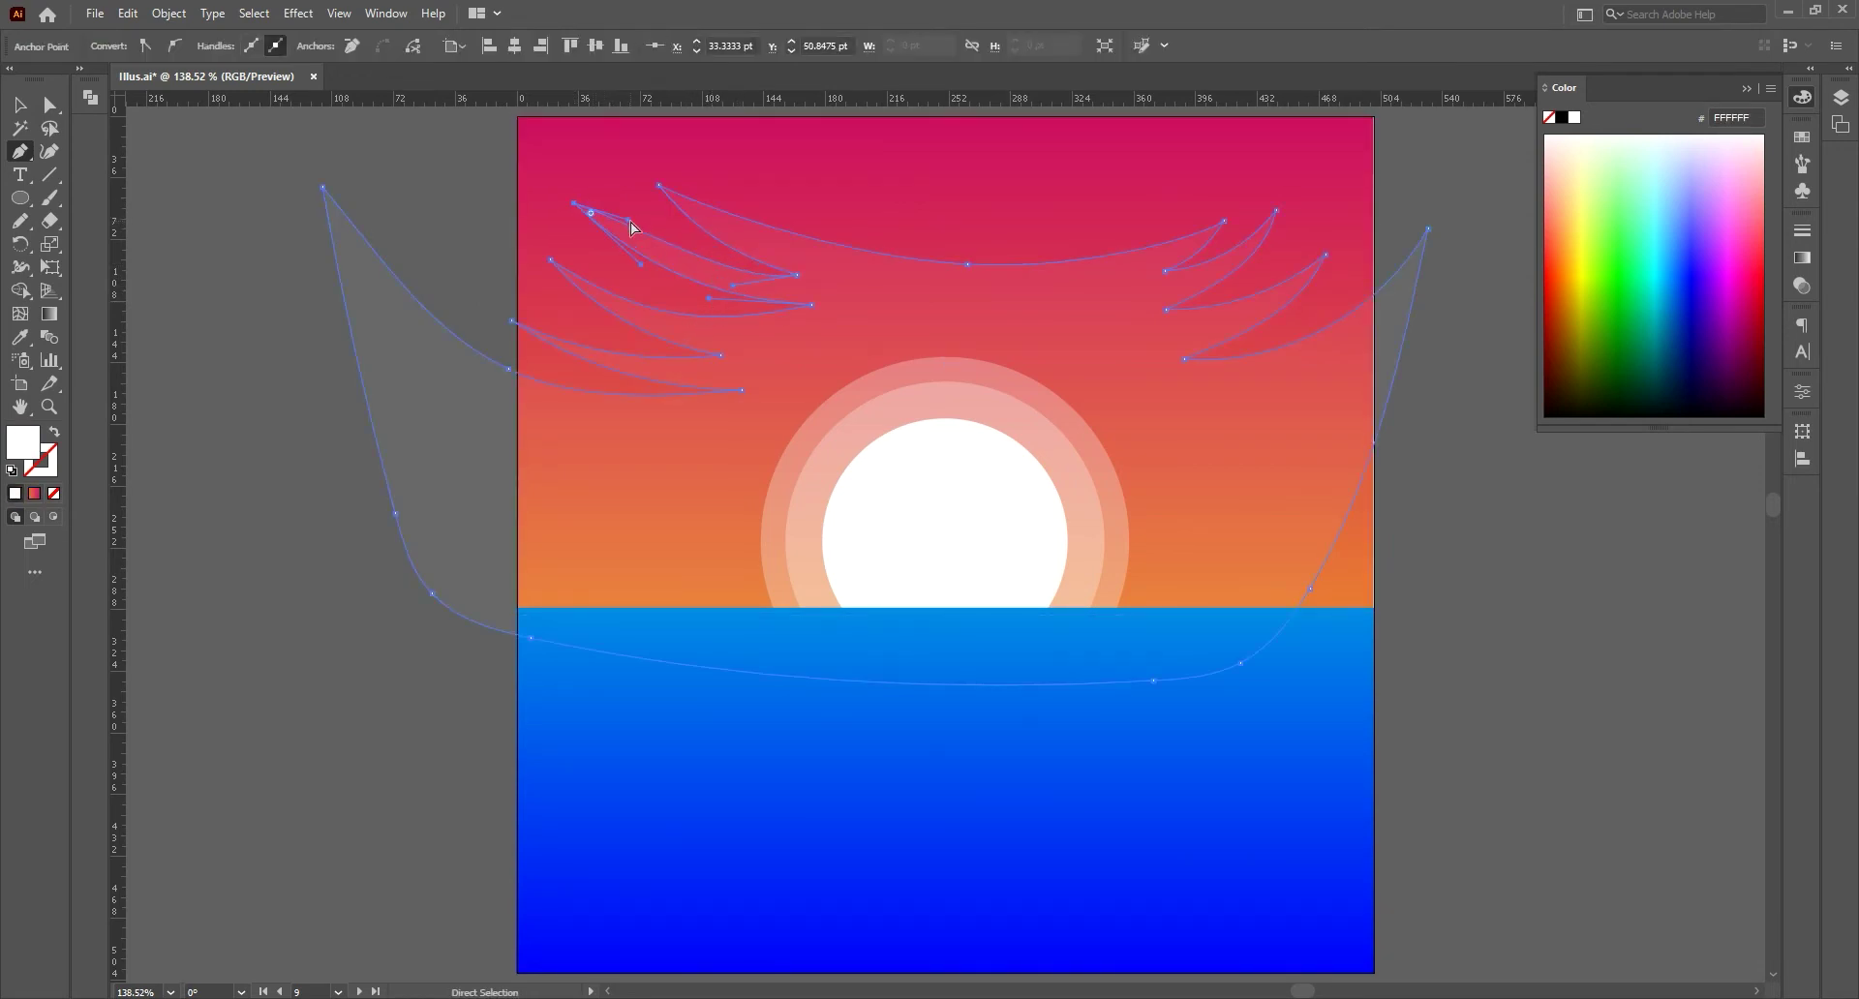
- Adjust the lower and right cloud anchors and widen the outer shape
left_click_drag(723, 356, 680, 409)
left_click_drag(1275, 212, 1303, 195)
left_click_drag(1164, 272, 1160, 281)
left_click_drag(1185, 360, 1189, 350)
left_click_drag(1311, 591, 1405, 601)
left_click(20, 104)
left_click(228, 288)
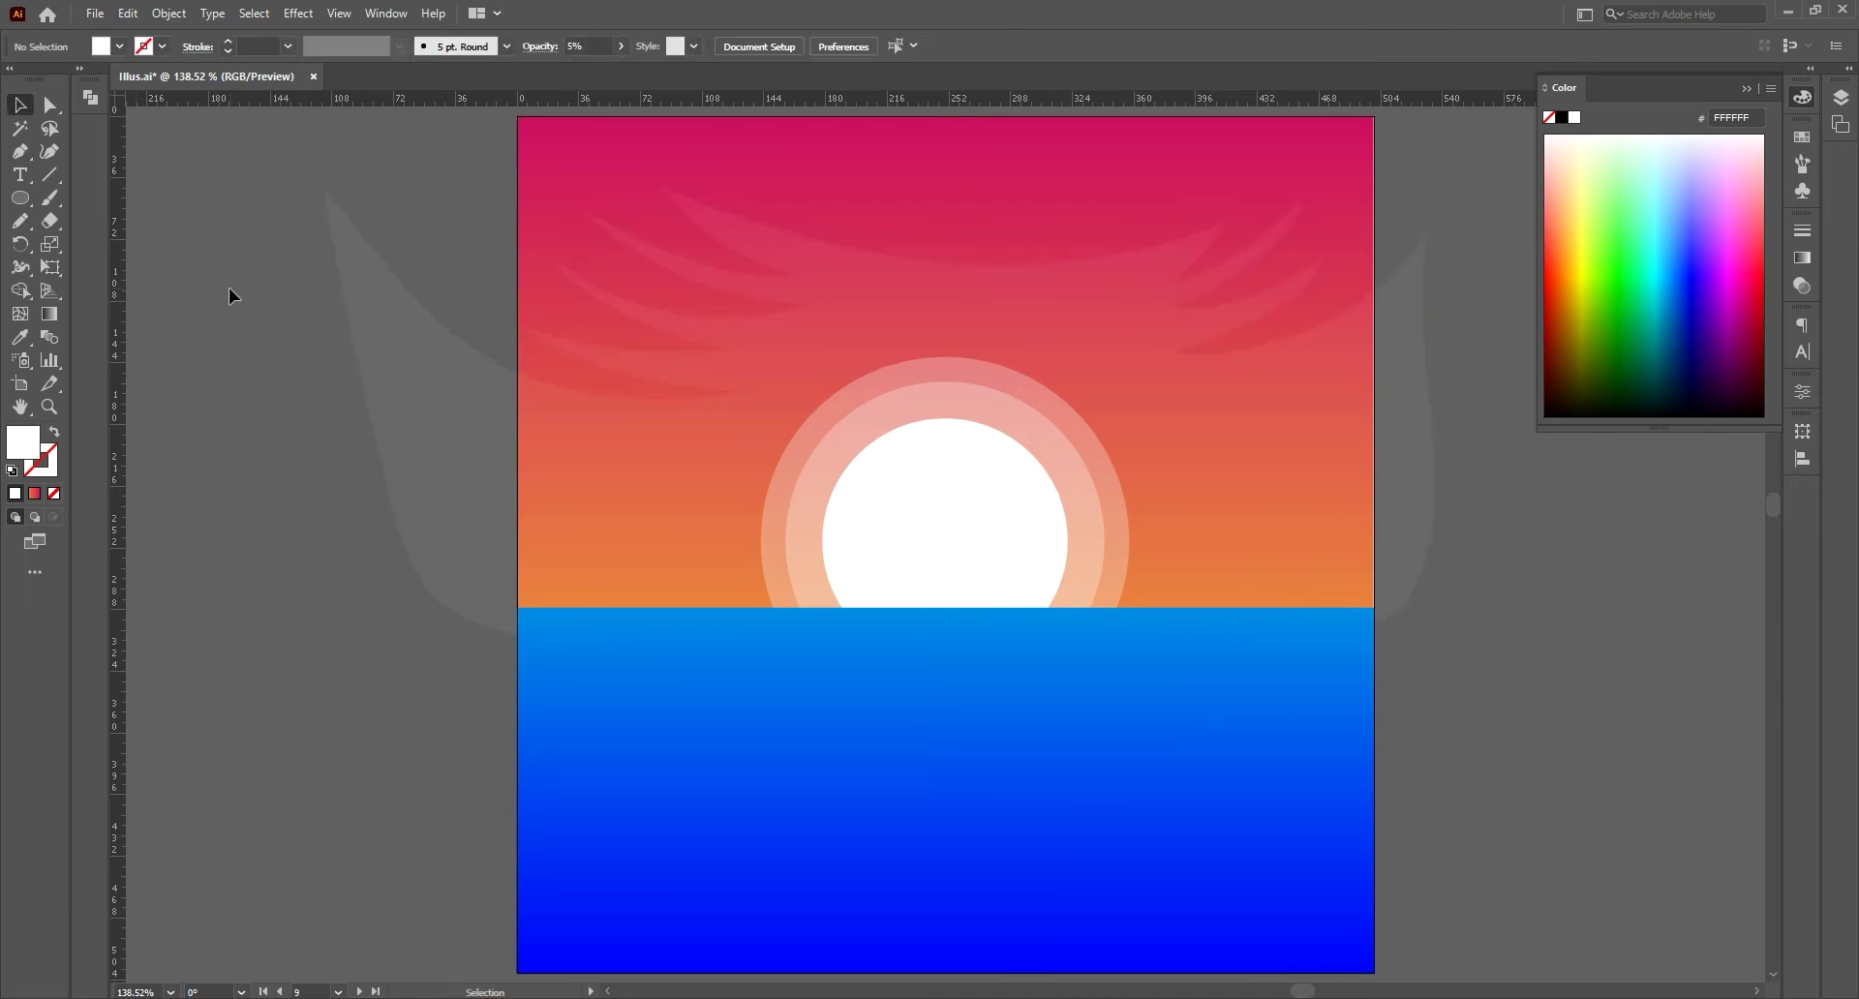
- Sketch another freehand stroke in the sky with the Pencil
left_click(20, 223)
left_click_drag(517, 272, 674, 289)
mouse_move(473, 405)
left_mouse_down()
mouse_move(693, 326)
mouse_move(640, 374)
mouse_move(548, 380)
mouse_move(474, 421)
left_mouse_up()
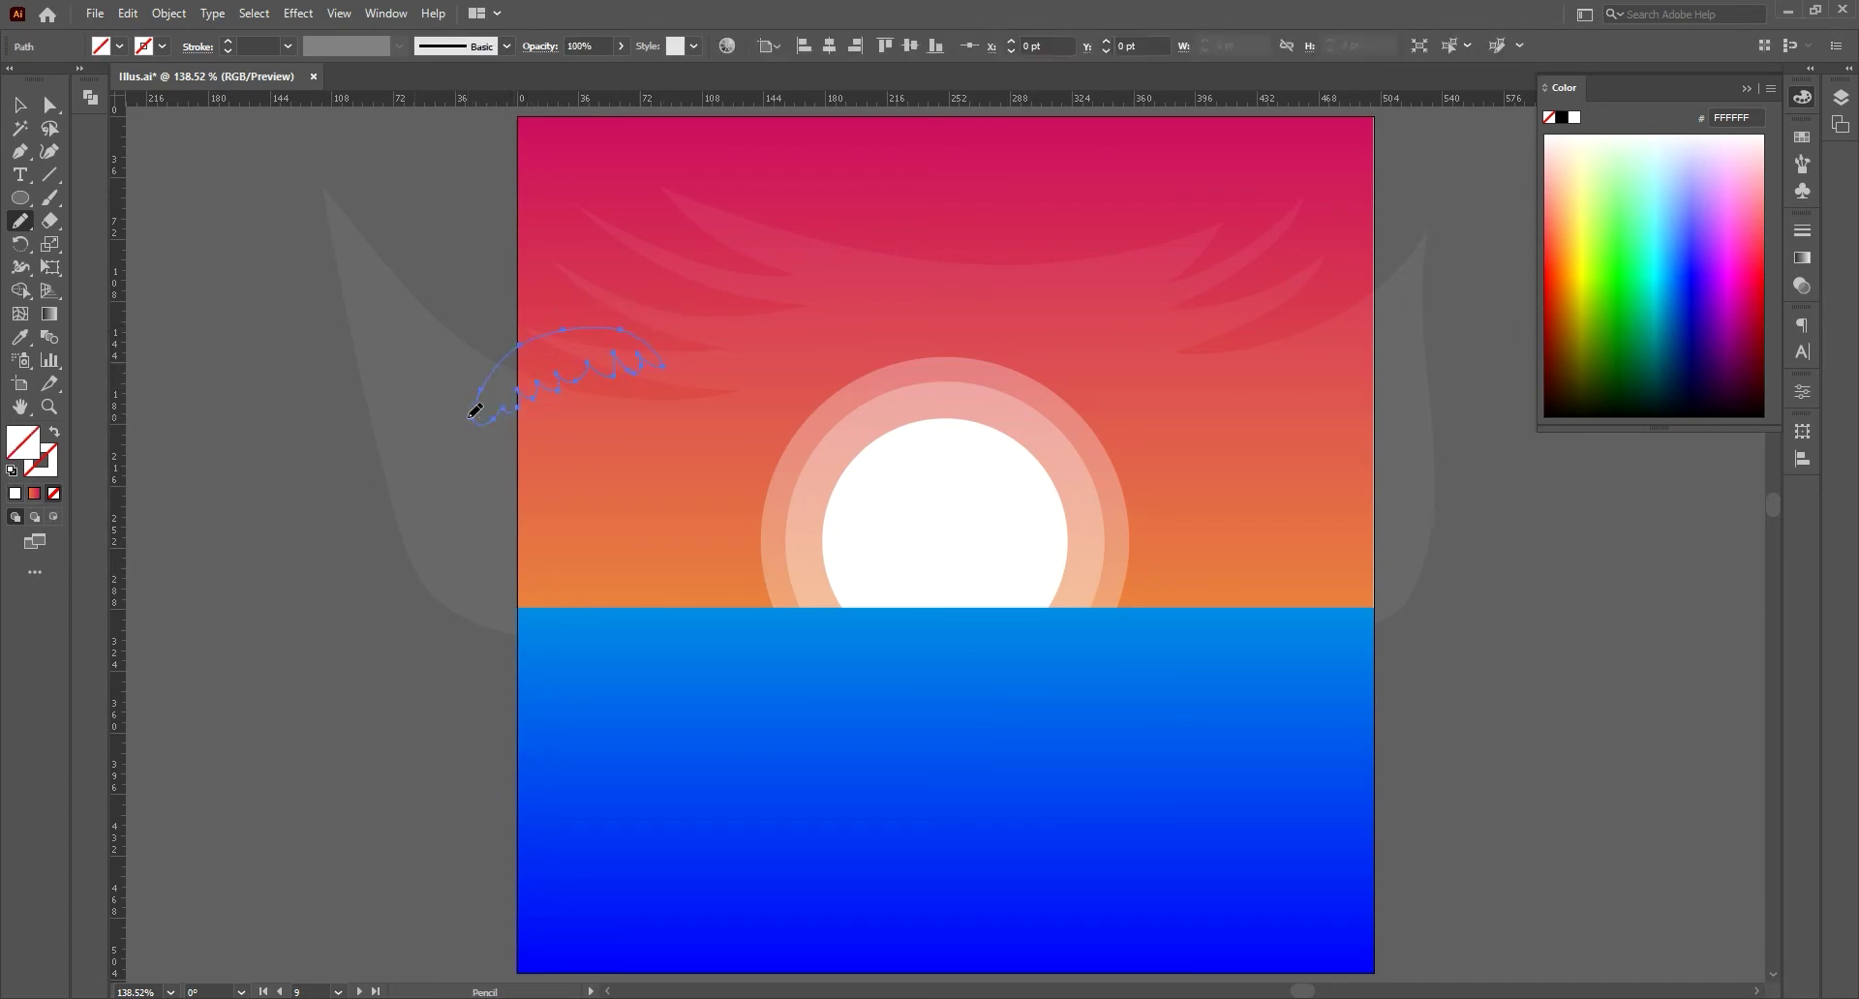
- Fill the first left palm frond with black #000000
left_click(14, 493)
double_click(21, 444)
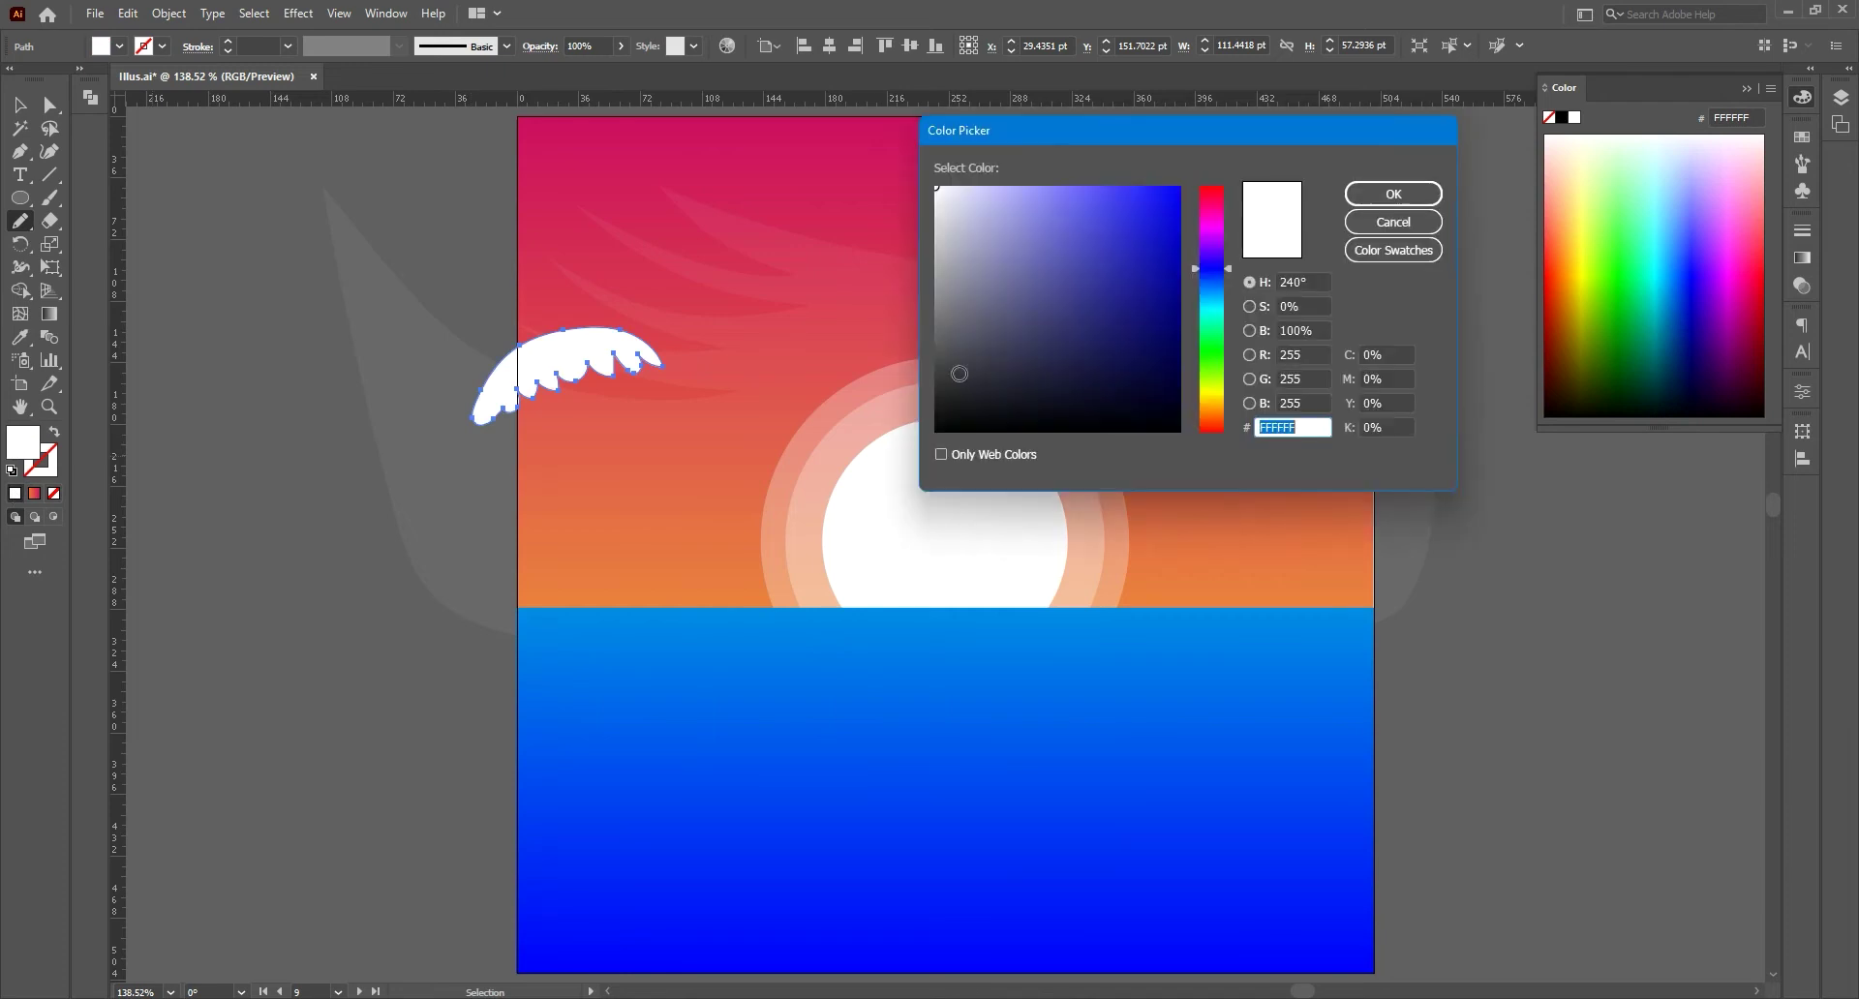
type("000000")
key("Return")
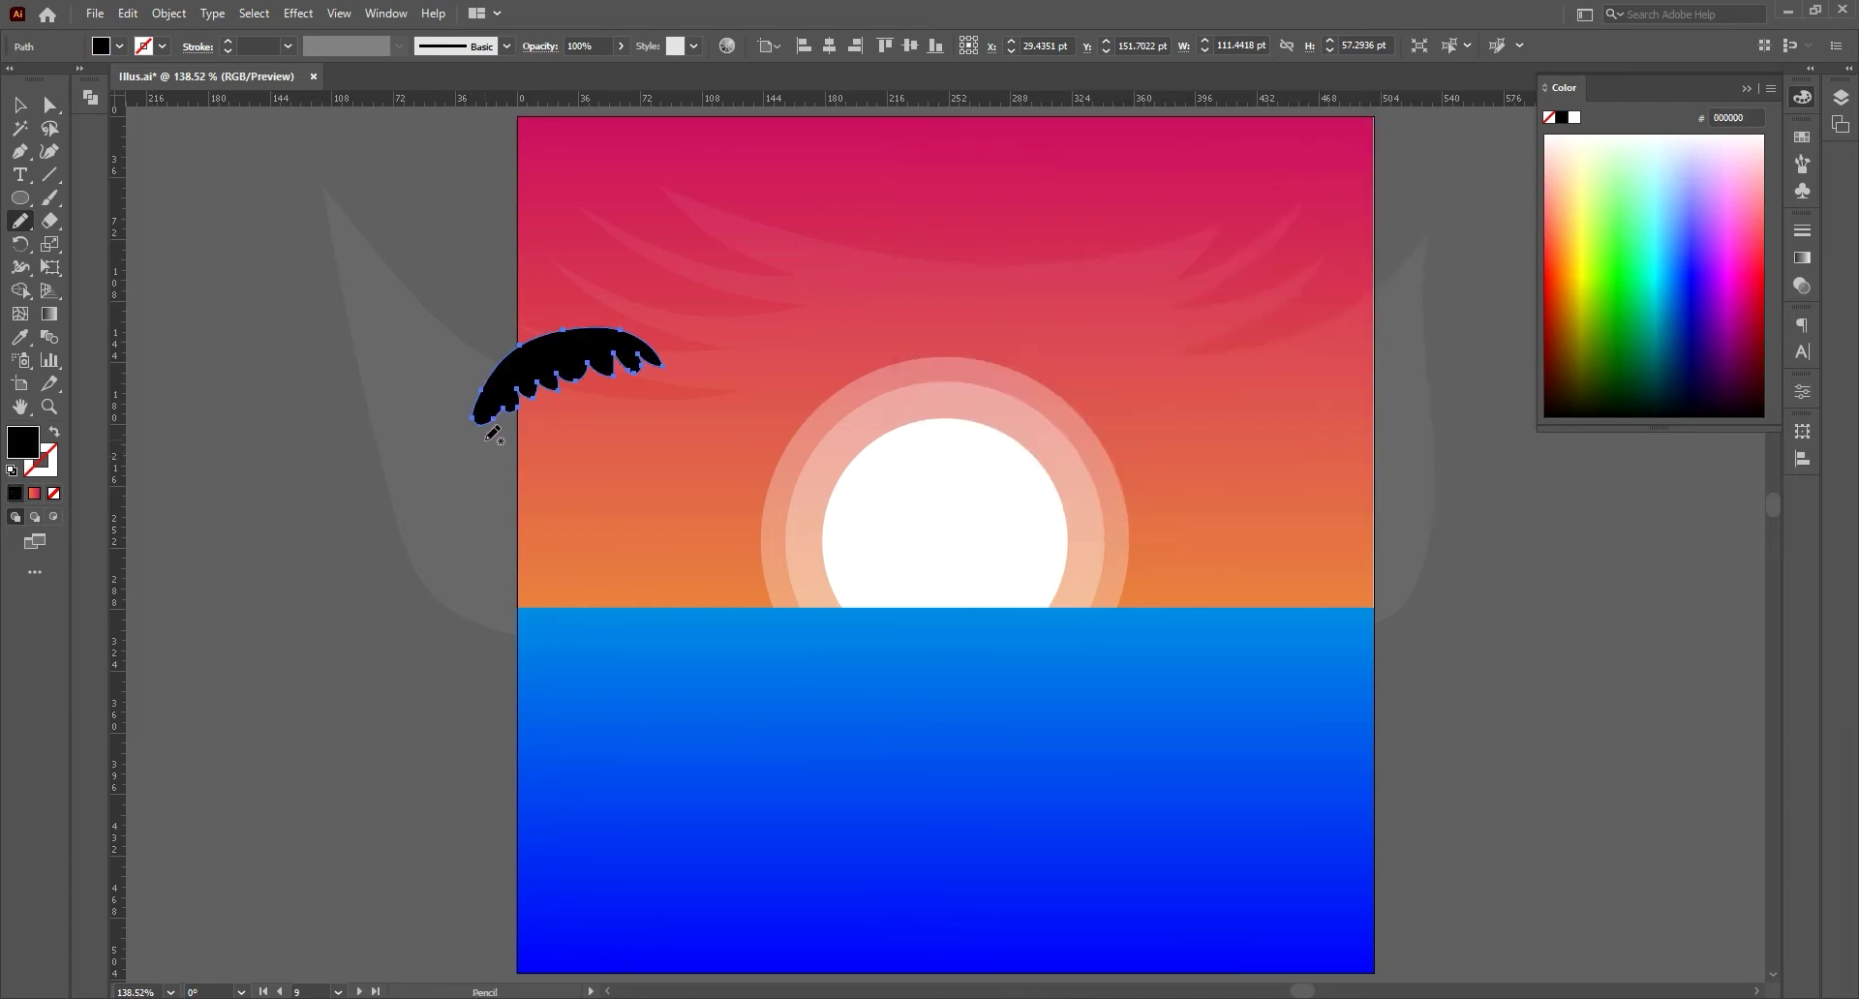
left_click_drag(665, 438, 489, 432)
key("ctrl+z")
- Draw and fill a second left frond, tucking it under the first
left_click_drag(639, 494, 484, 437)
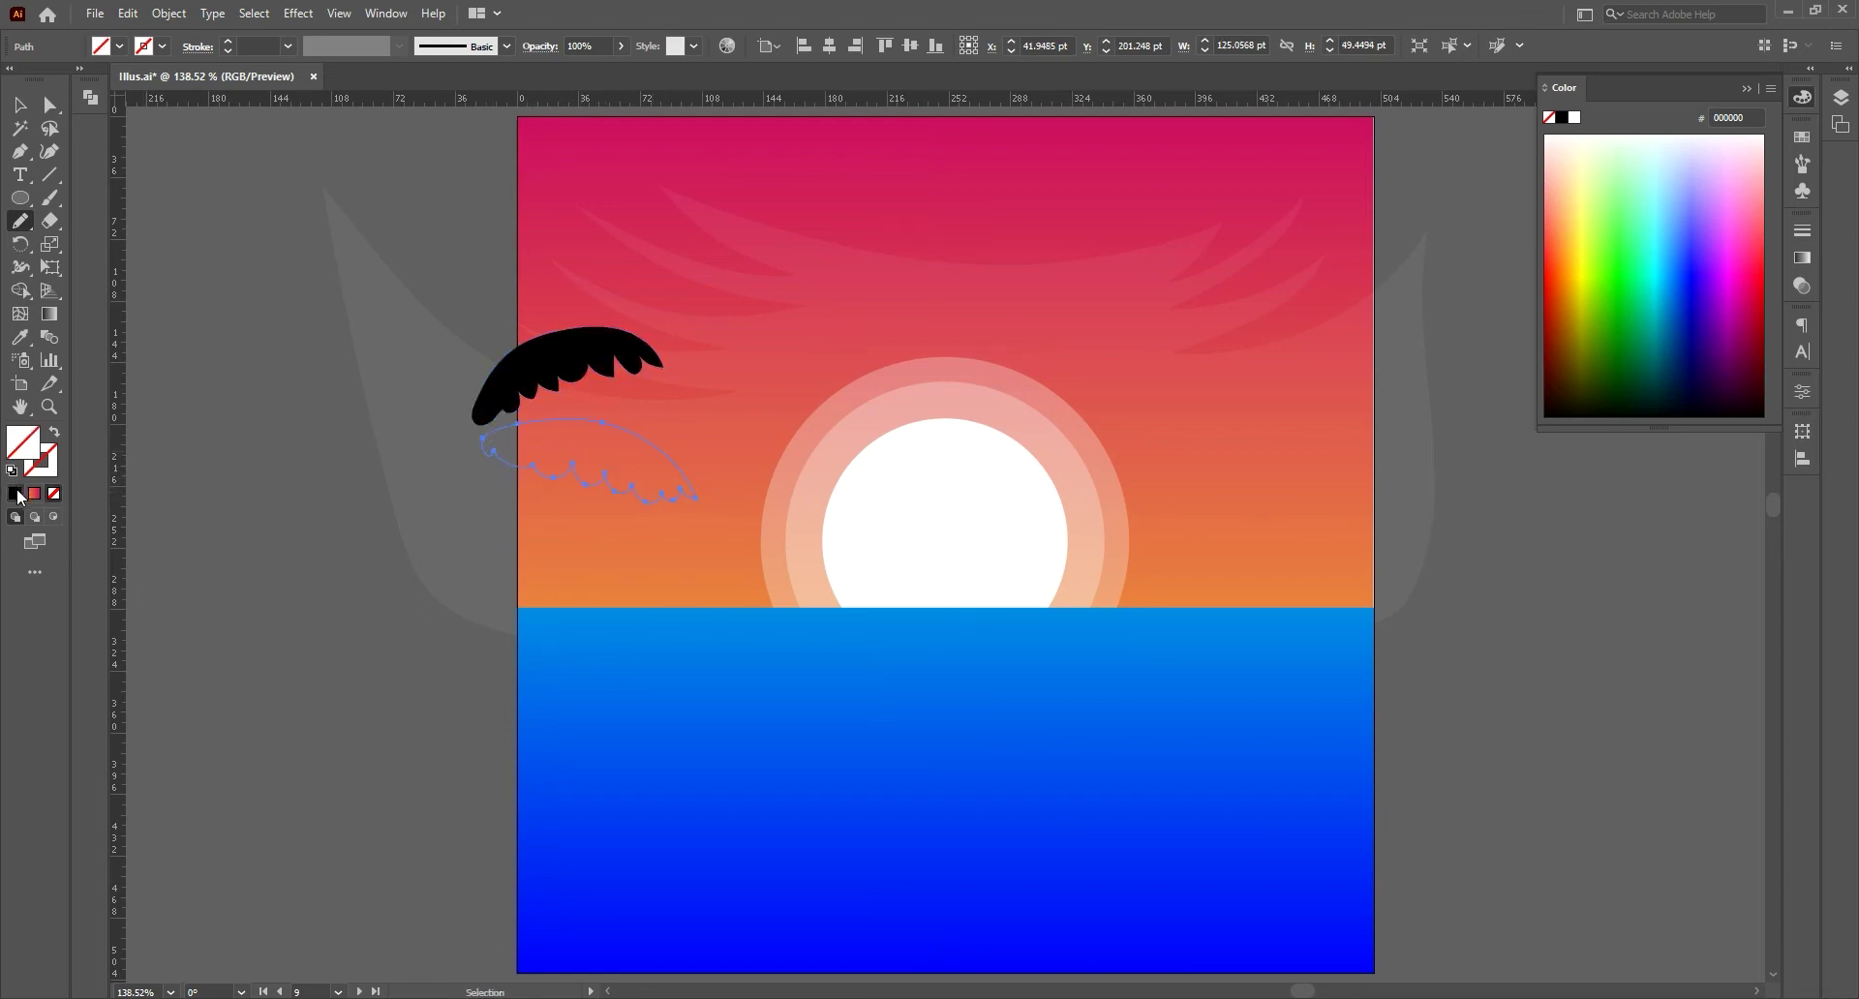
left_click(15, 493)
left_click(19, 105)
left_click(447, 282)
left_click_drag(613, 471, 596, 457)
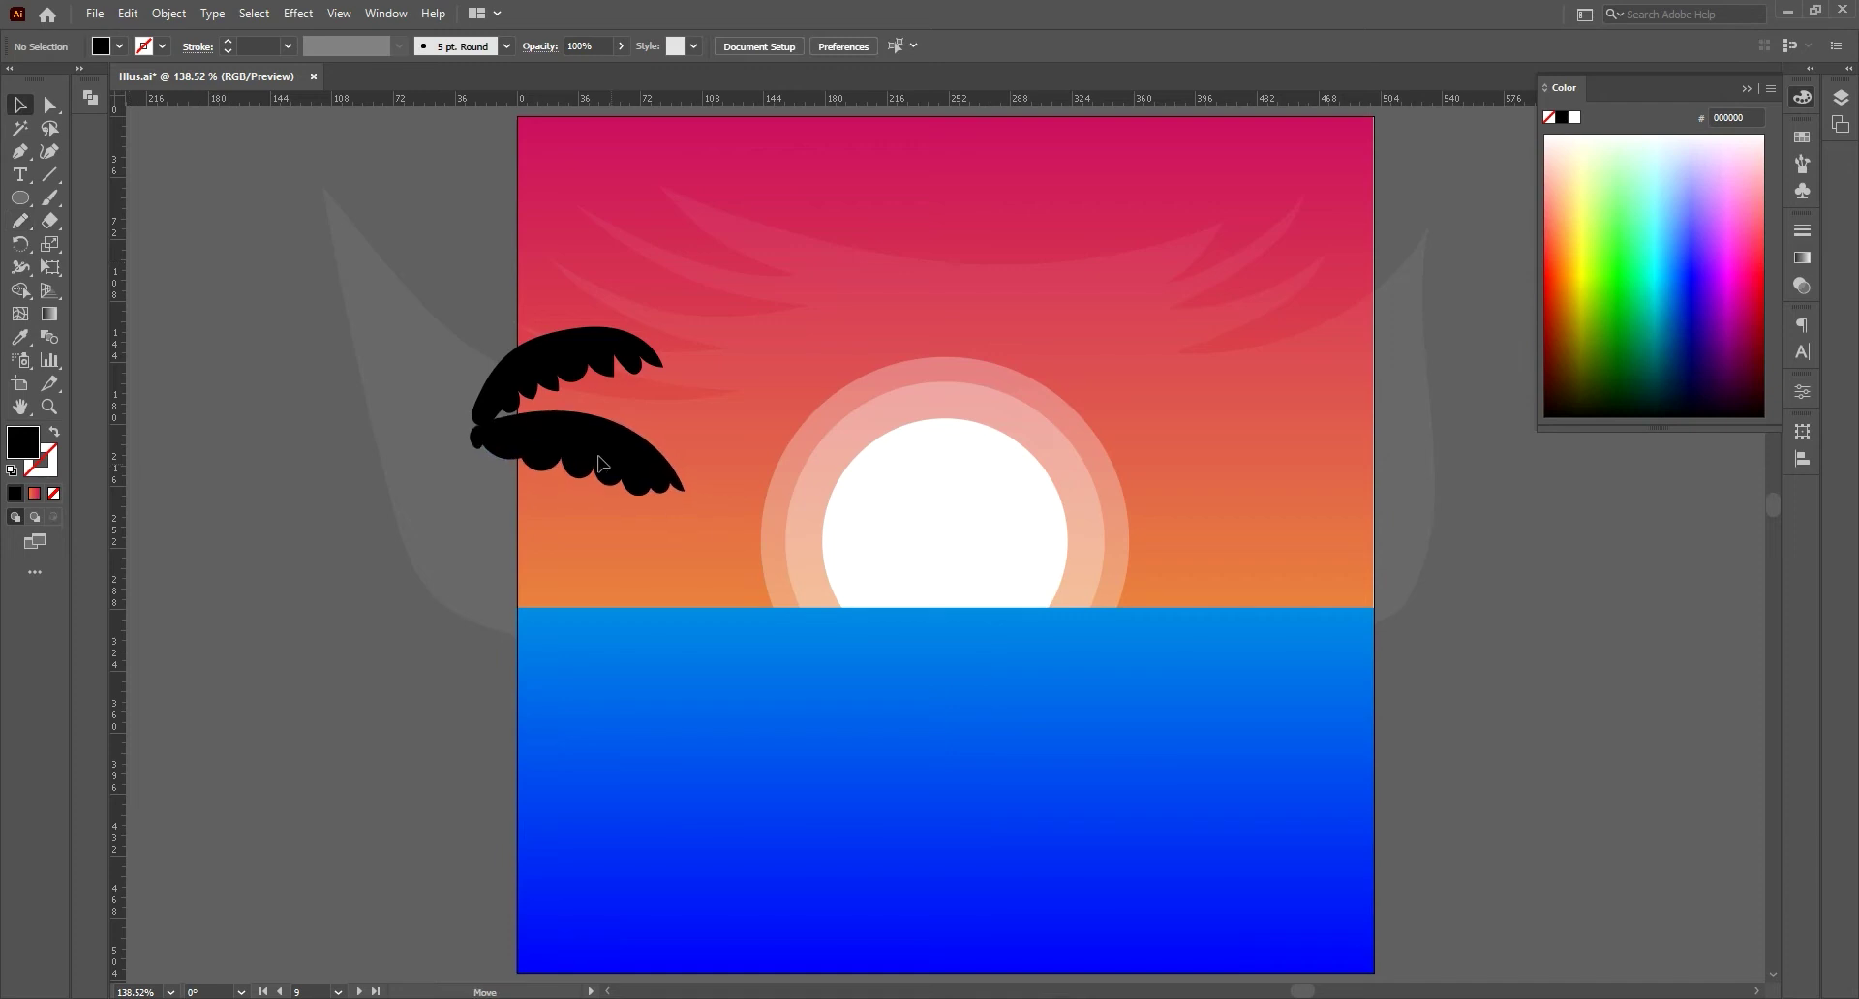
left_click(595, 457)
- Draw two jagged frond shapes on the right side and fill them black
left_click(20, 221)
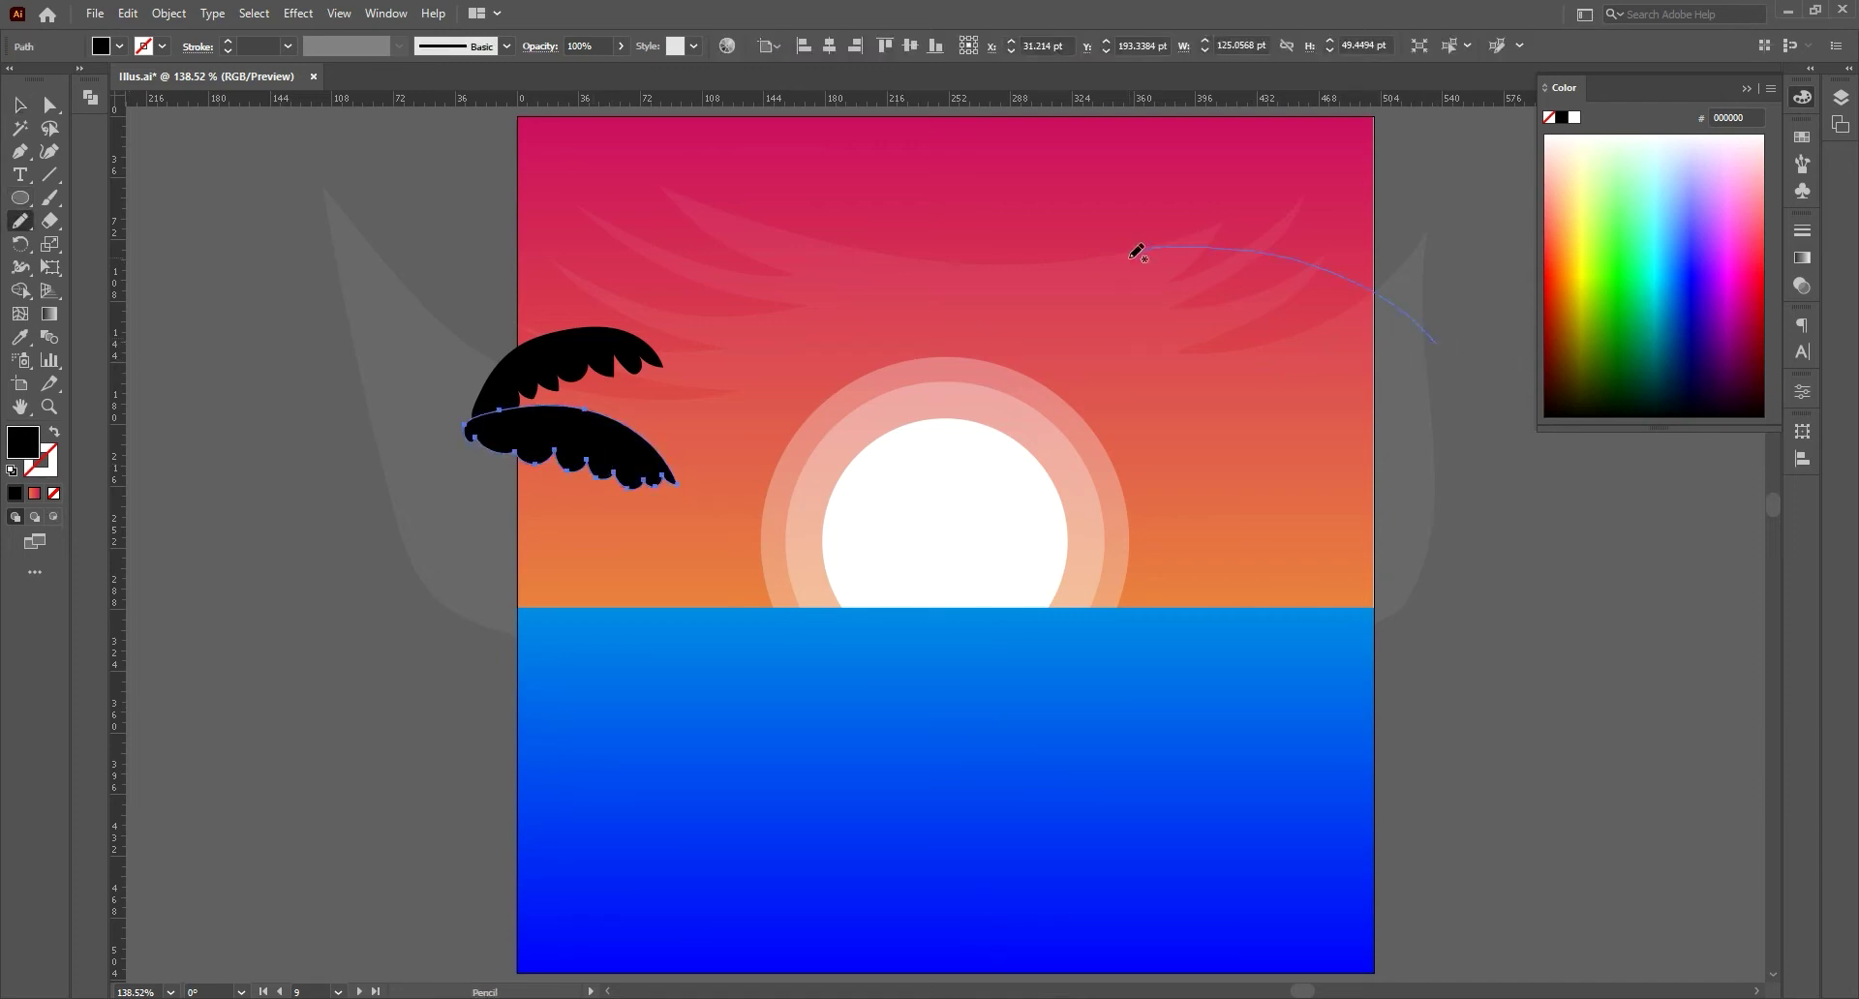
mouse_move(1443, 319)
left_mouse_down()
mouse_move(1228, 256)
mouse_move(1172, 273)
left_mouse_up()
key("ctrl+z")
left_click_drag(1441, 325, 1404, 281)
left_click_drag(1212, 322, 1382, 310)
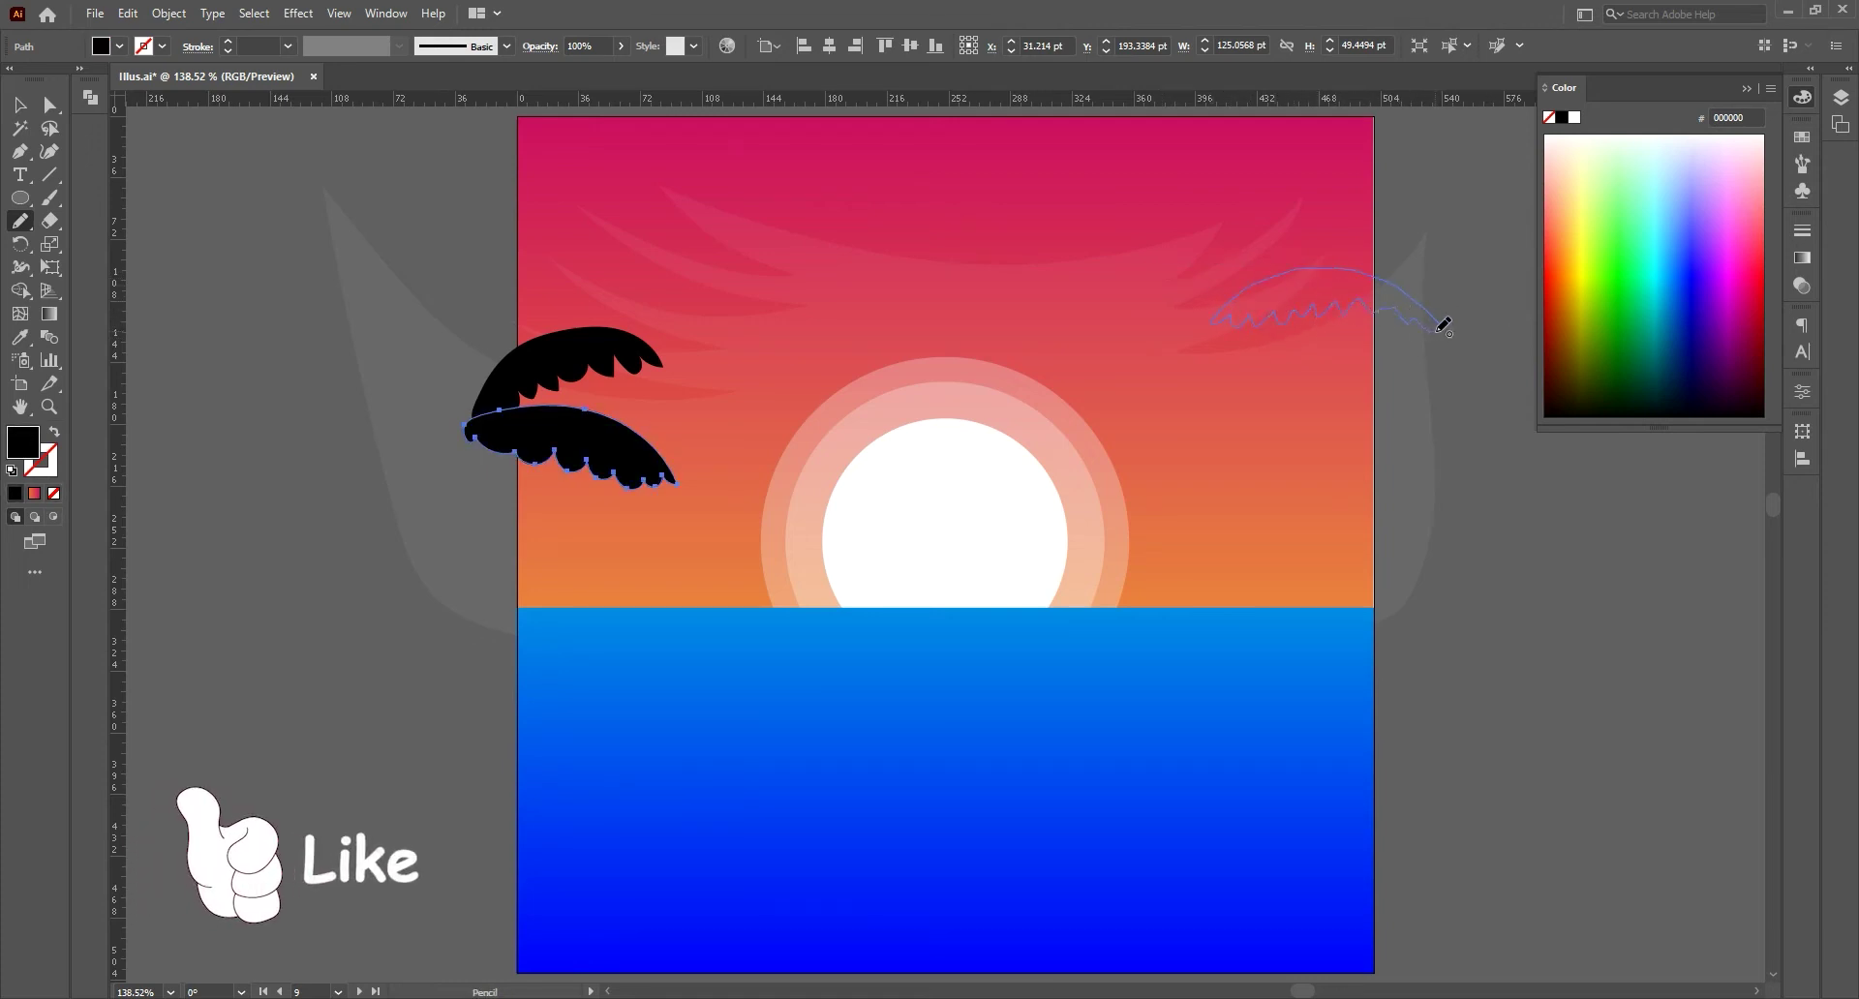
left_click_drag(1387, 306, 1441, 325)
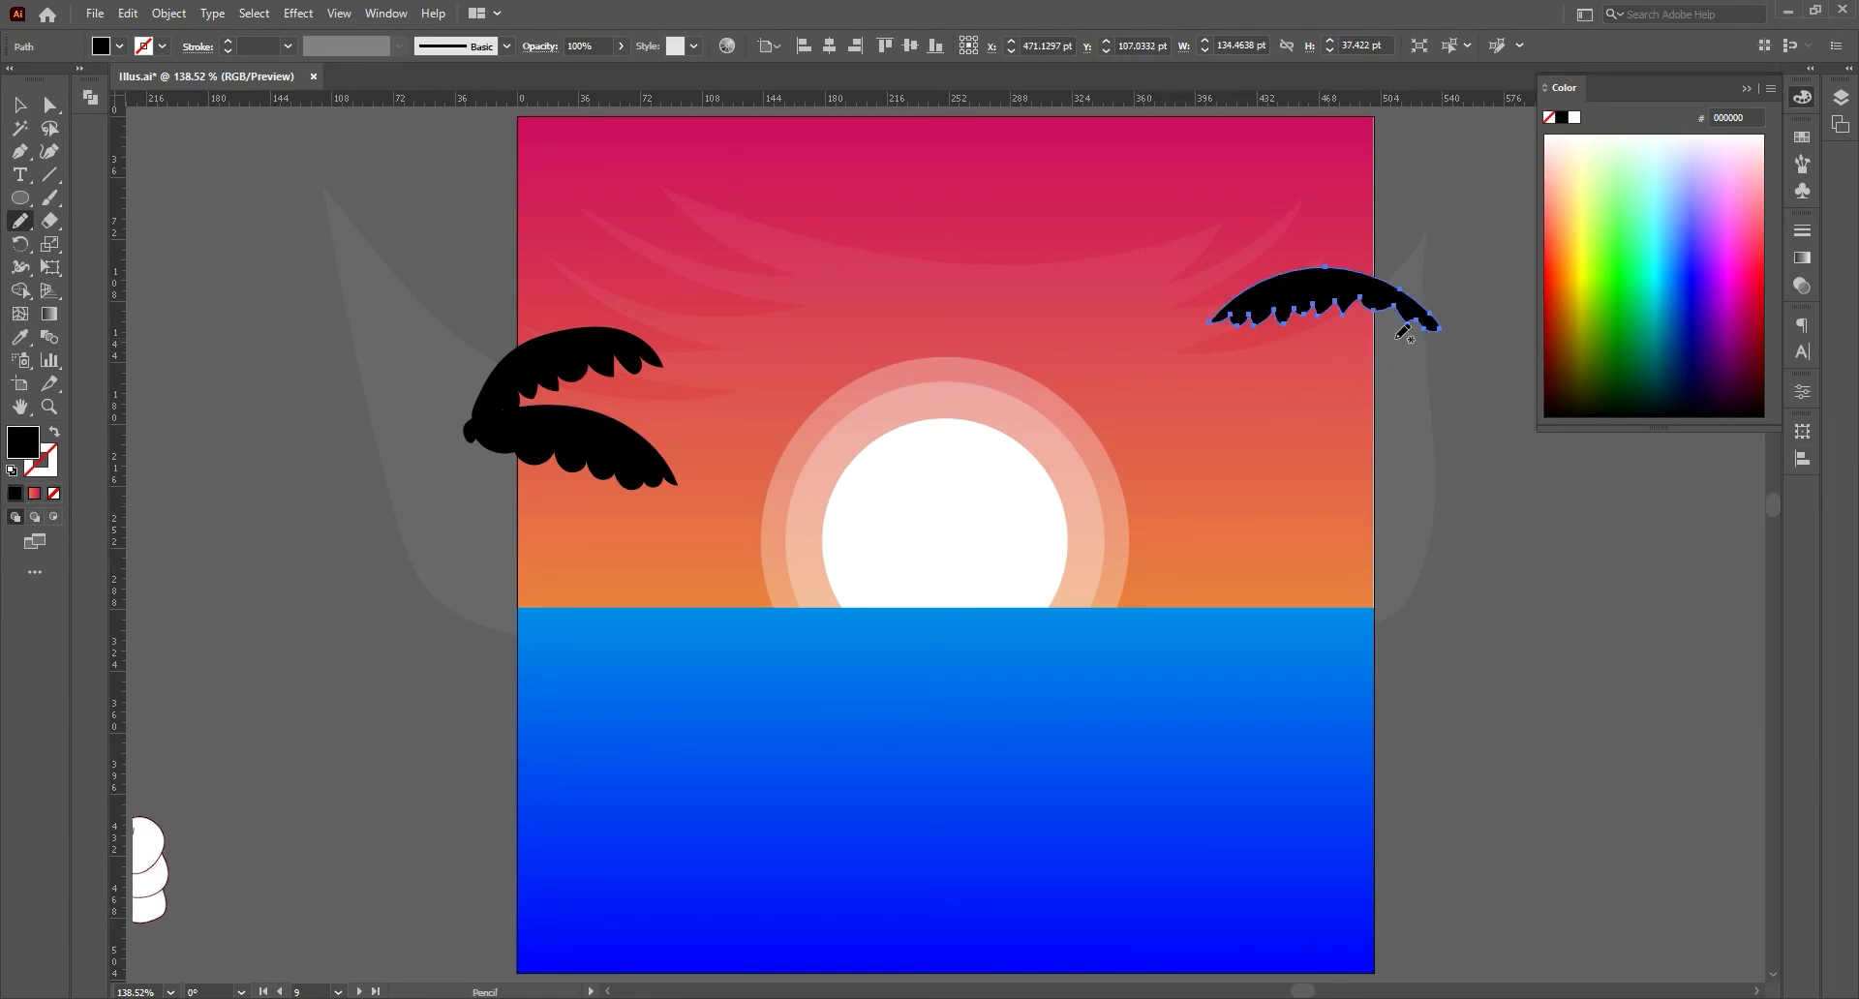
mouse_move(1265, 398)
left_mouse_down()
mouse_move(1364, 369)
mouse_move(1404, 333)
left_mouse_up()
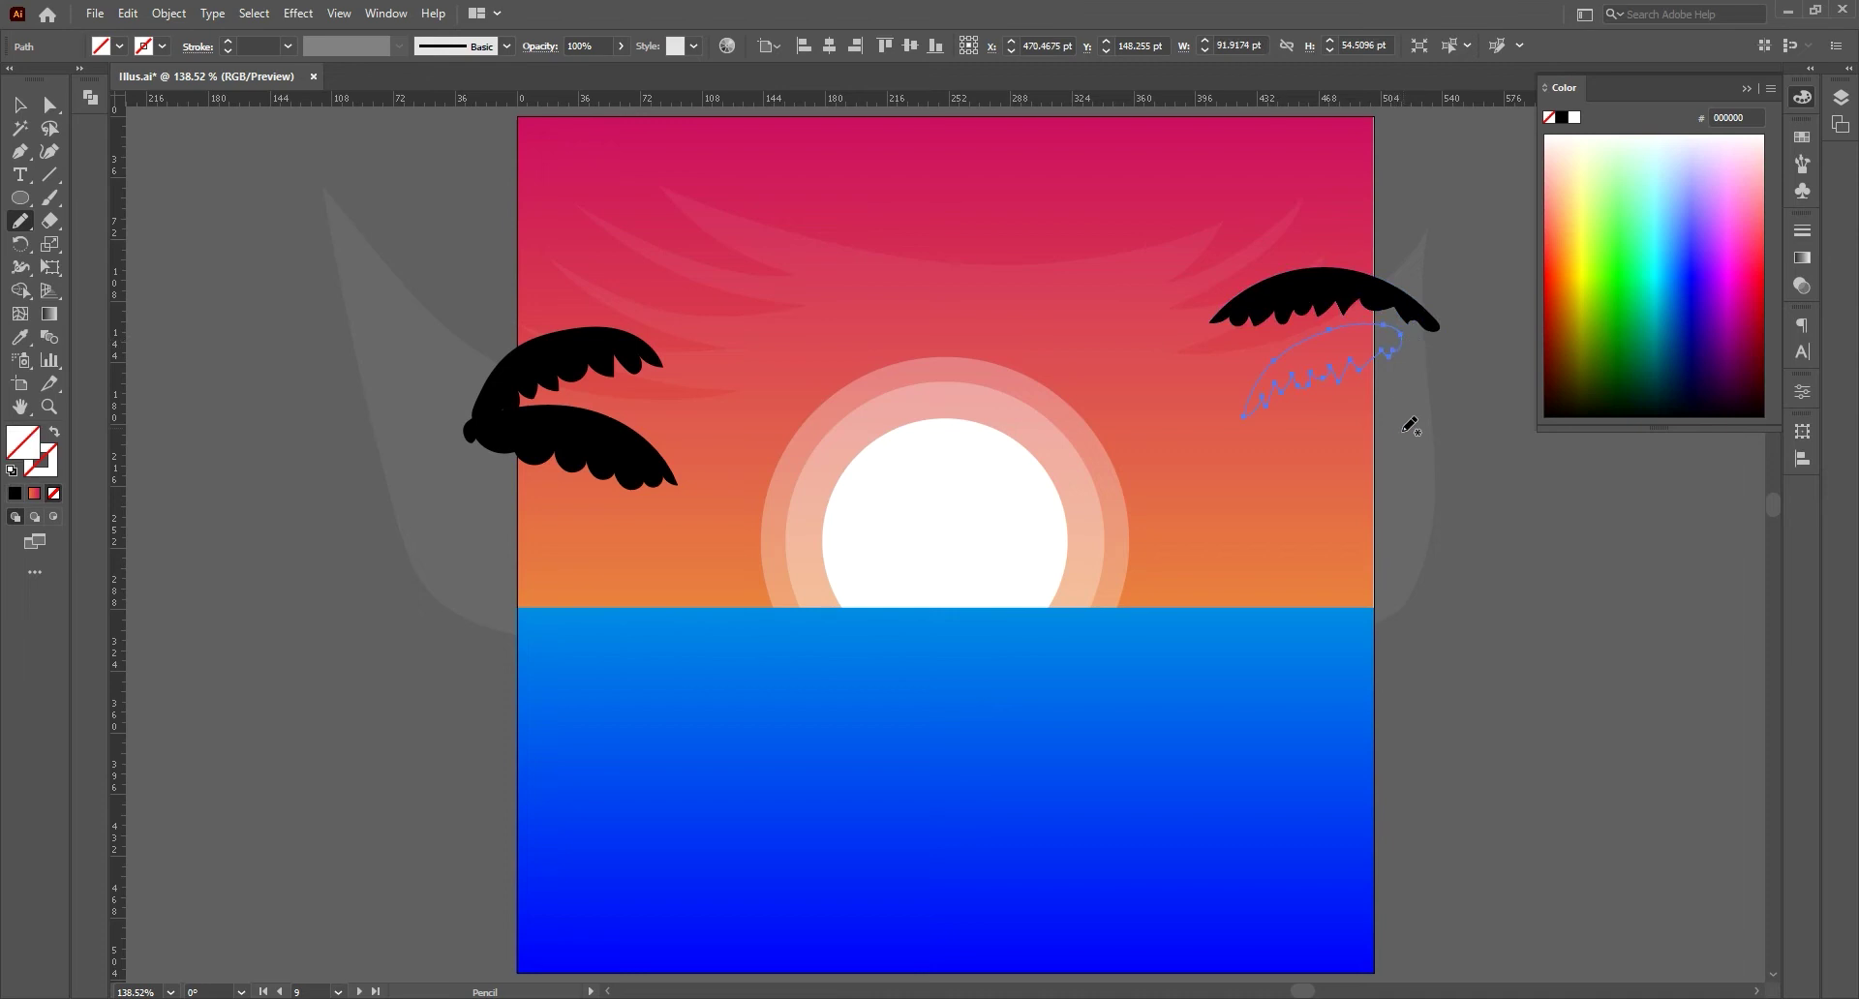
left_click(15, 494)
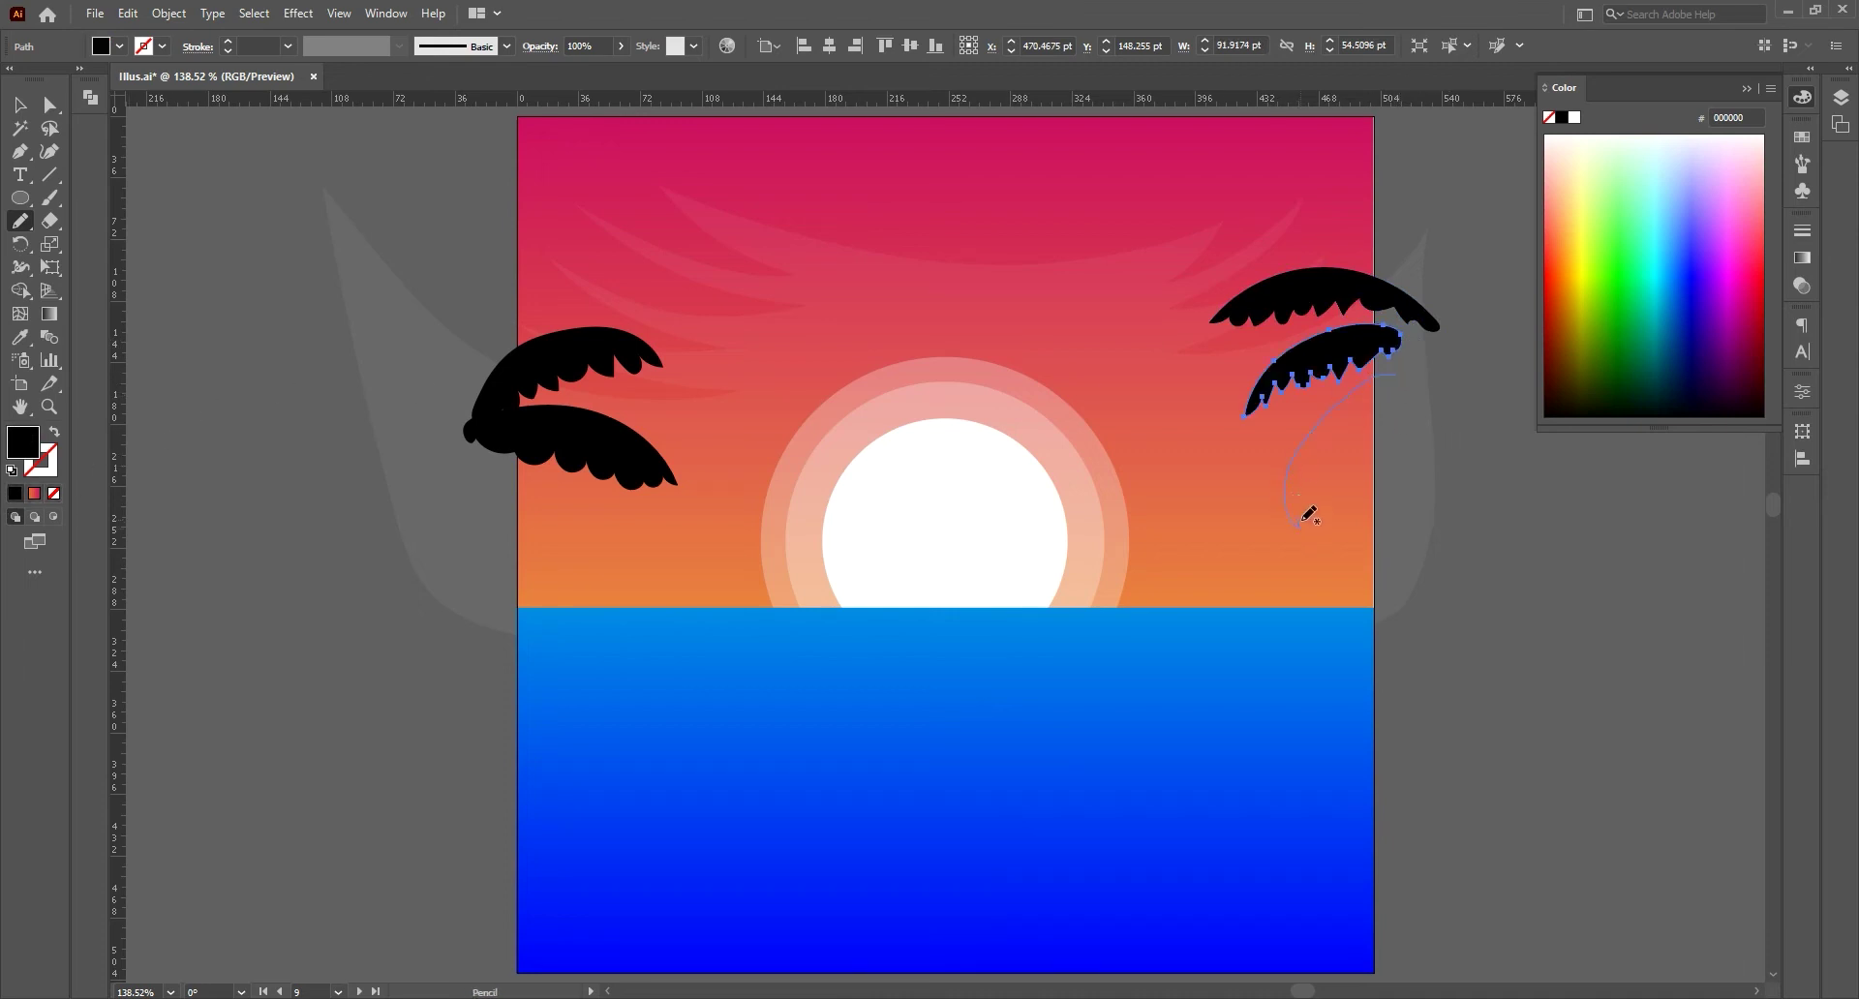
- Draw a third right frond after several undone attempts and fill it black
left_click_drag(1336, 478, 1360, 430)
key("ctrl+z")
left_click_drag(1322, 474, 1425, 429)
key("ctrl+z")
left_click_drag(1283, 528, 1268, 537)
key("ctrl+z")
mouse_move(1414, 412)
left_mouse_down()
mouse_move(1273, 473)
mouse_move(1409, 413)
left_mouse_up()
left_click(14, 493)
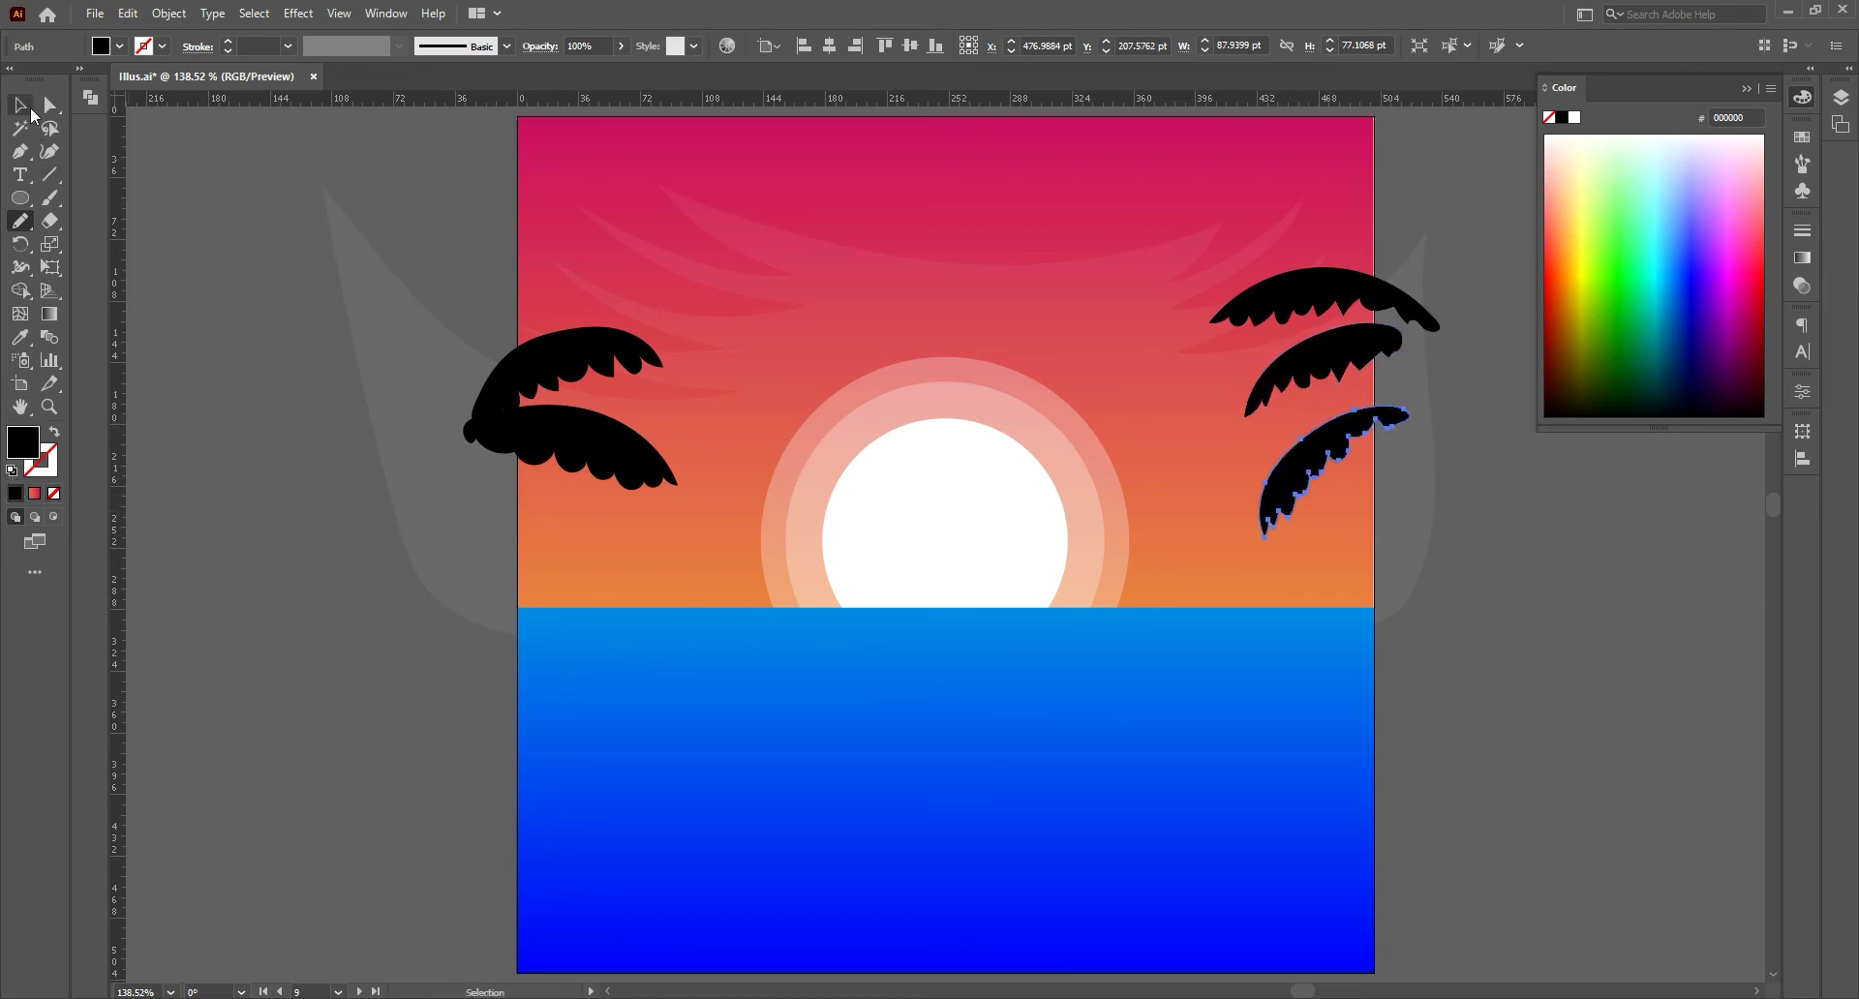
- Raise and rotate the lowest right frond, then shift the three right leaves left onto the artboard
left_click(19, 104)
left_click_drag(1316, 457, 1327, 399)
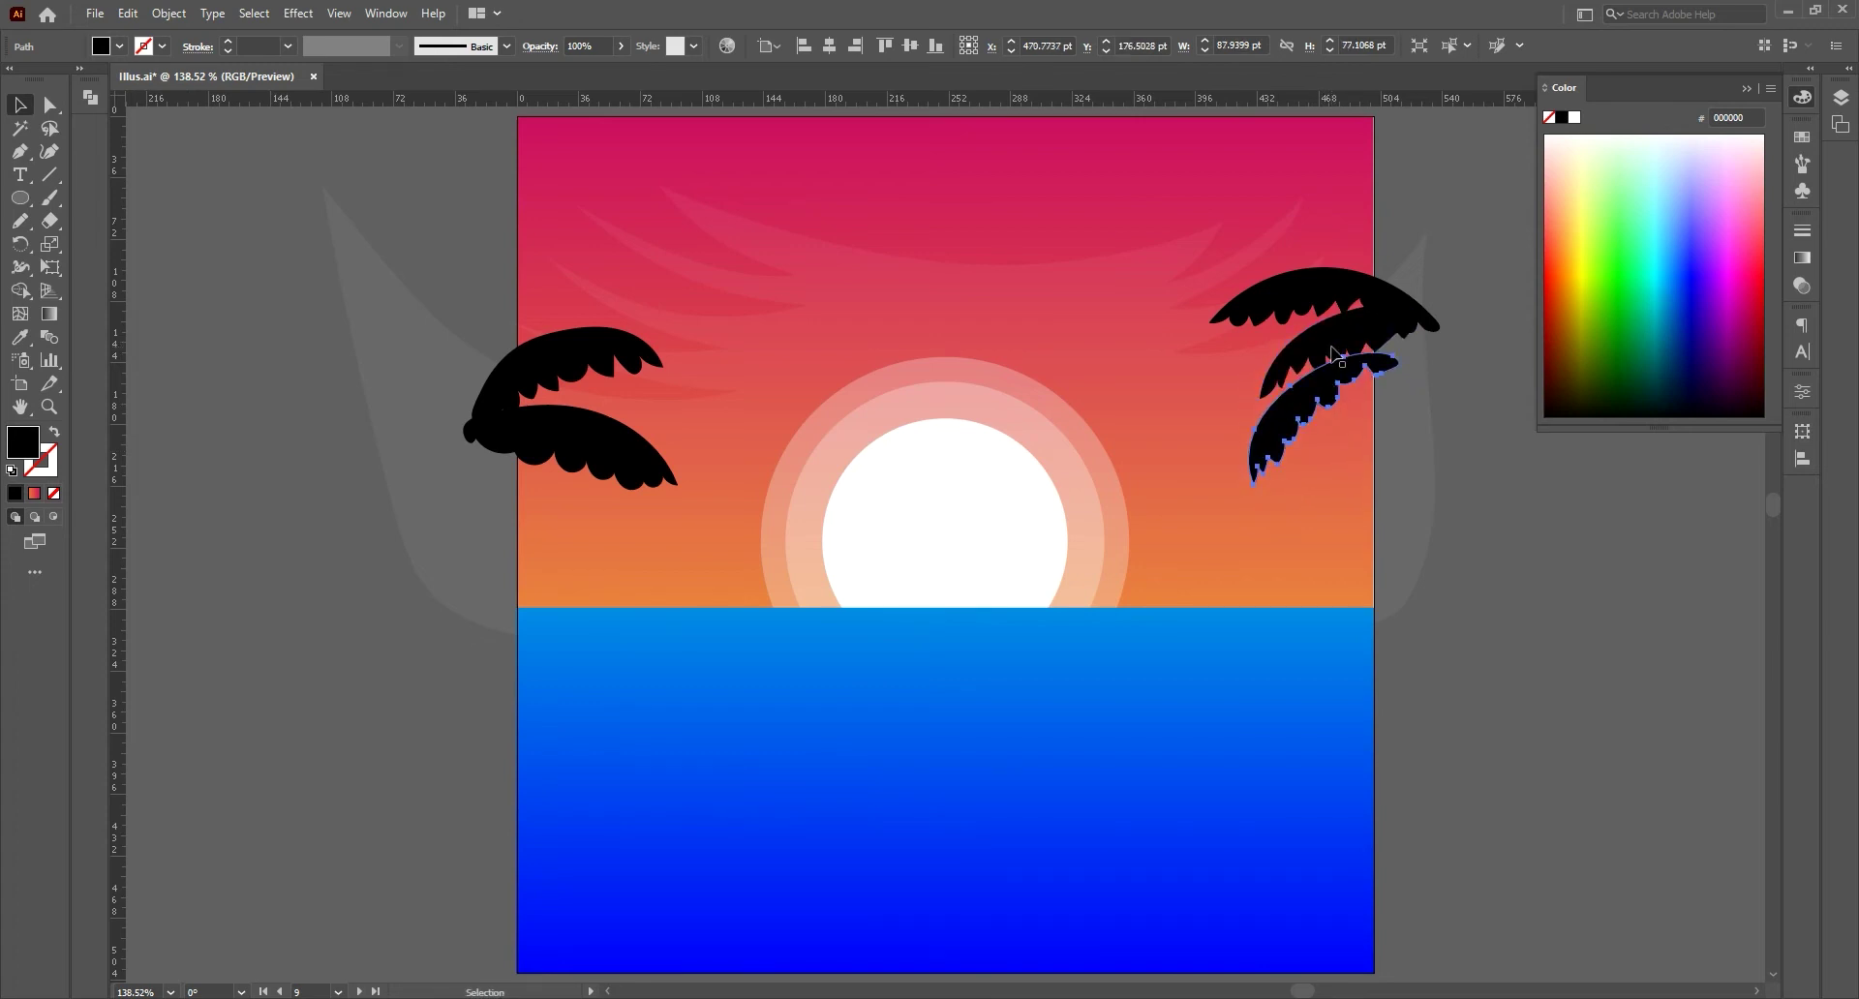
mouse_move(1423, 450)
left_mouse_down()
mouse_move(1467, 368)
mouse_move(1457, 345)
left_mouse_up()
key("e")
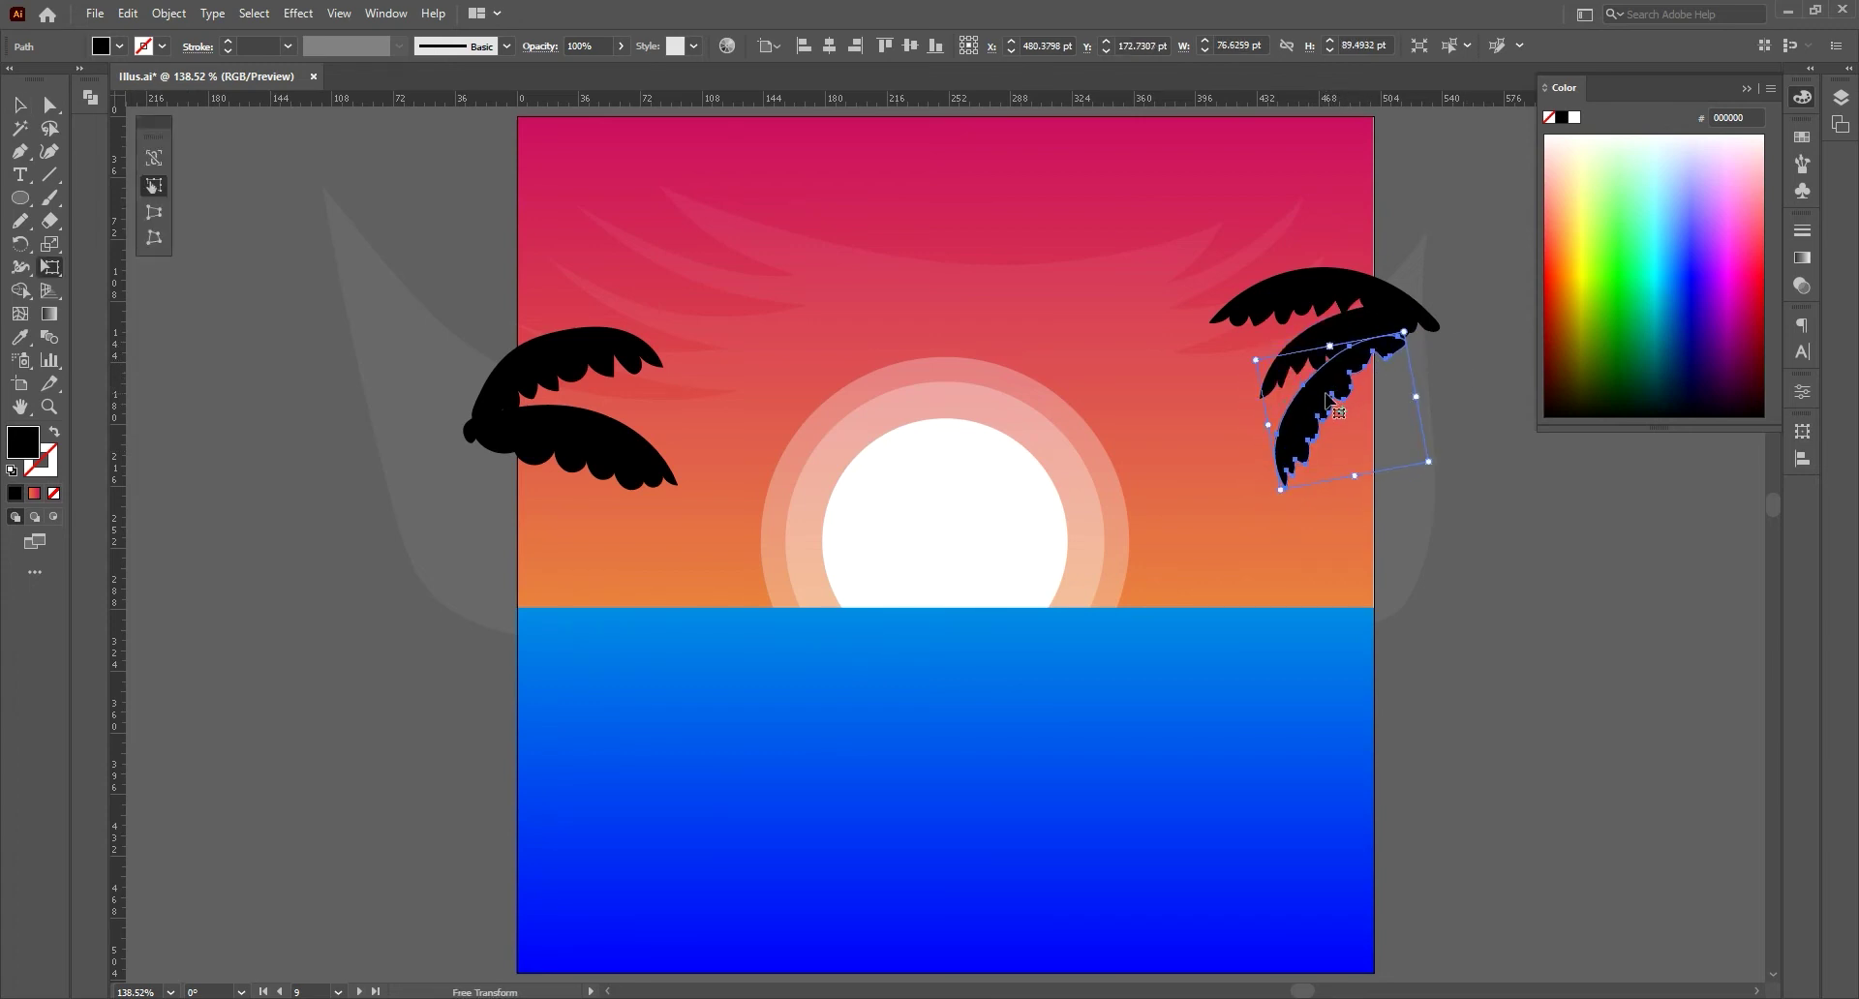
key("v")
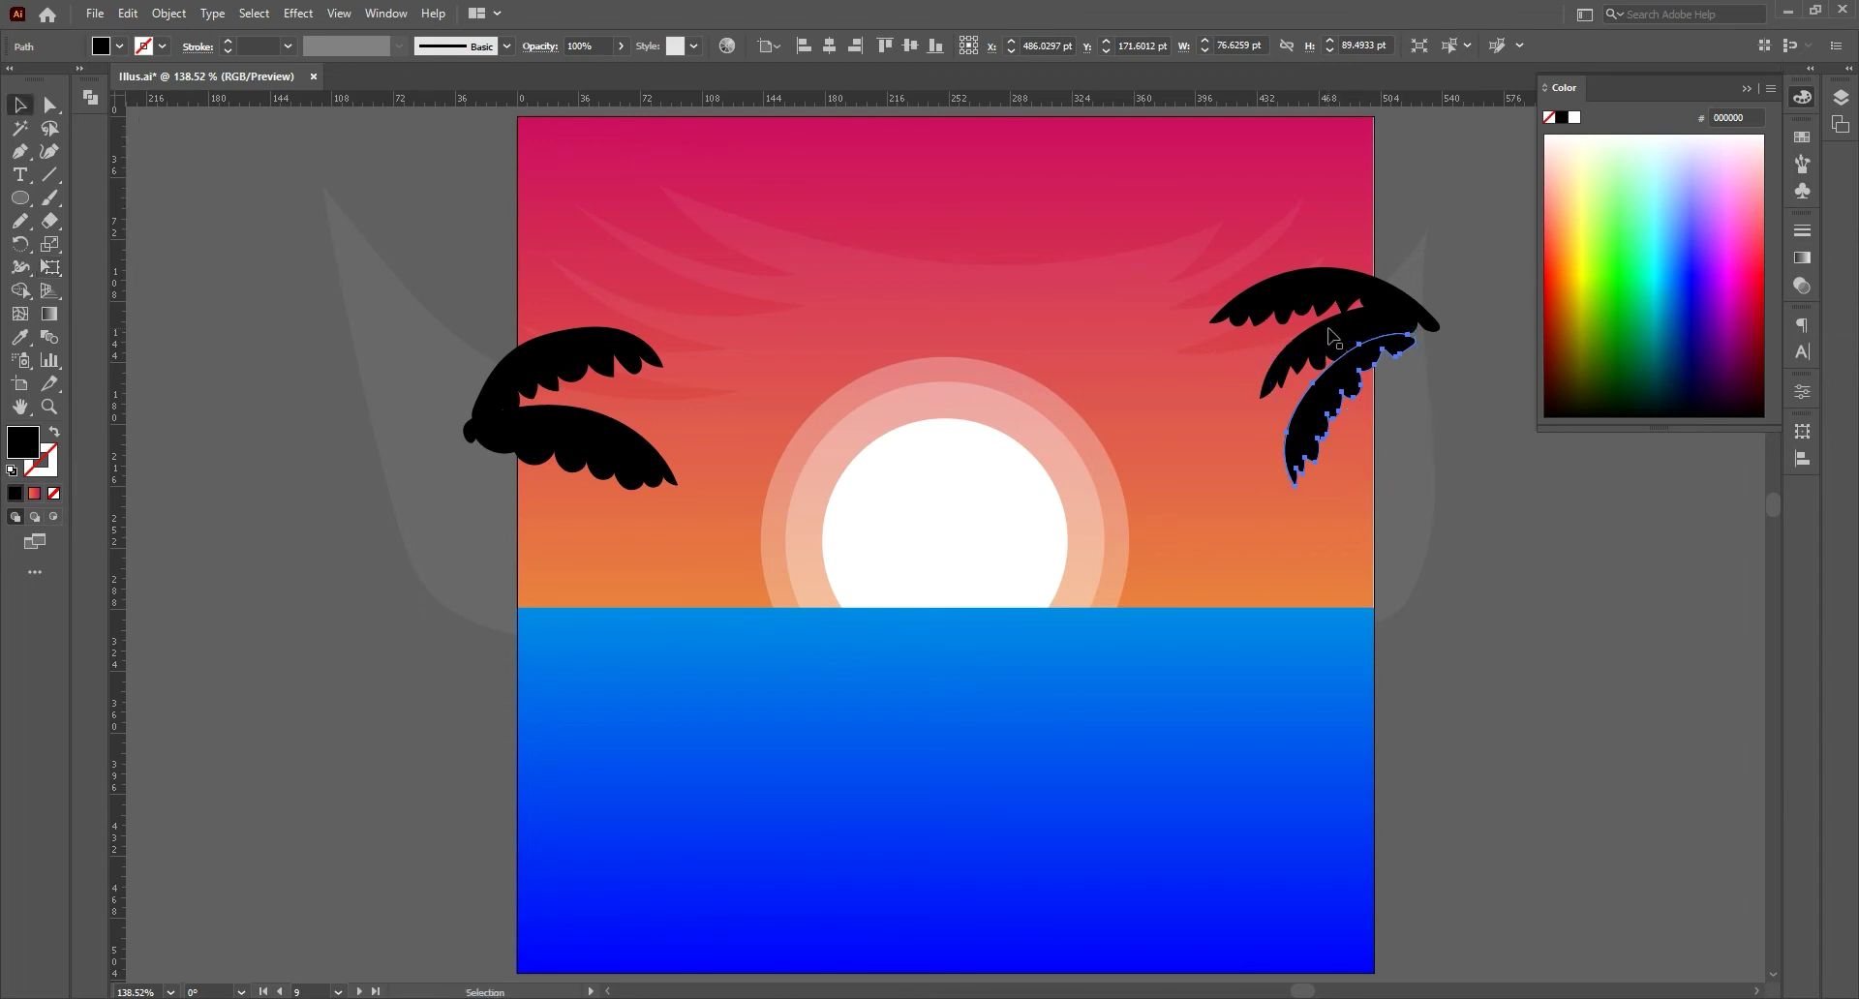
left_click(1333, 302, "shift")
key("e")
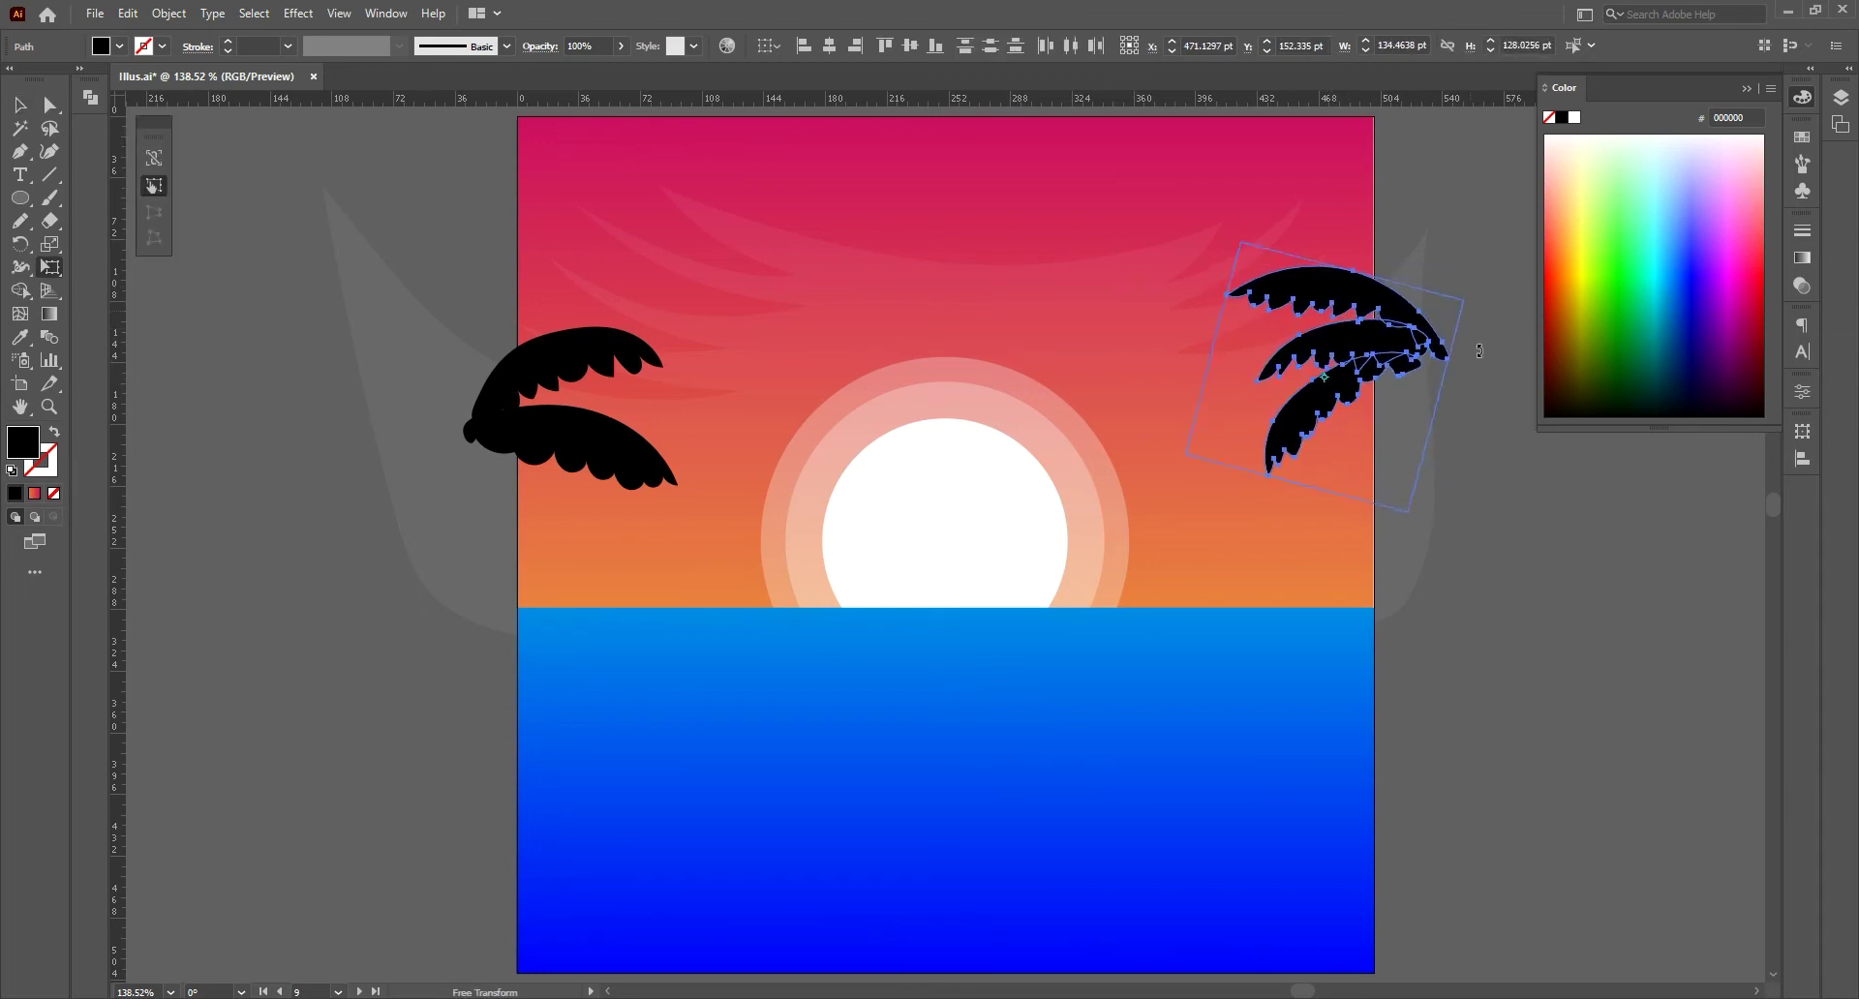
left_click_drag(1368, 353, 1336, 351)
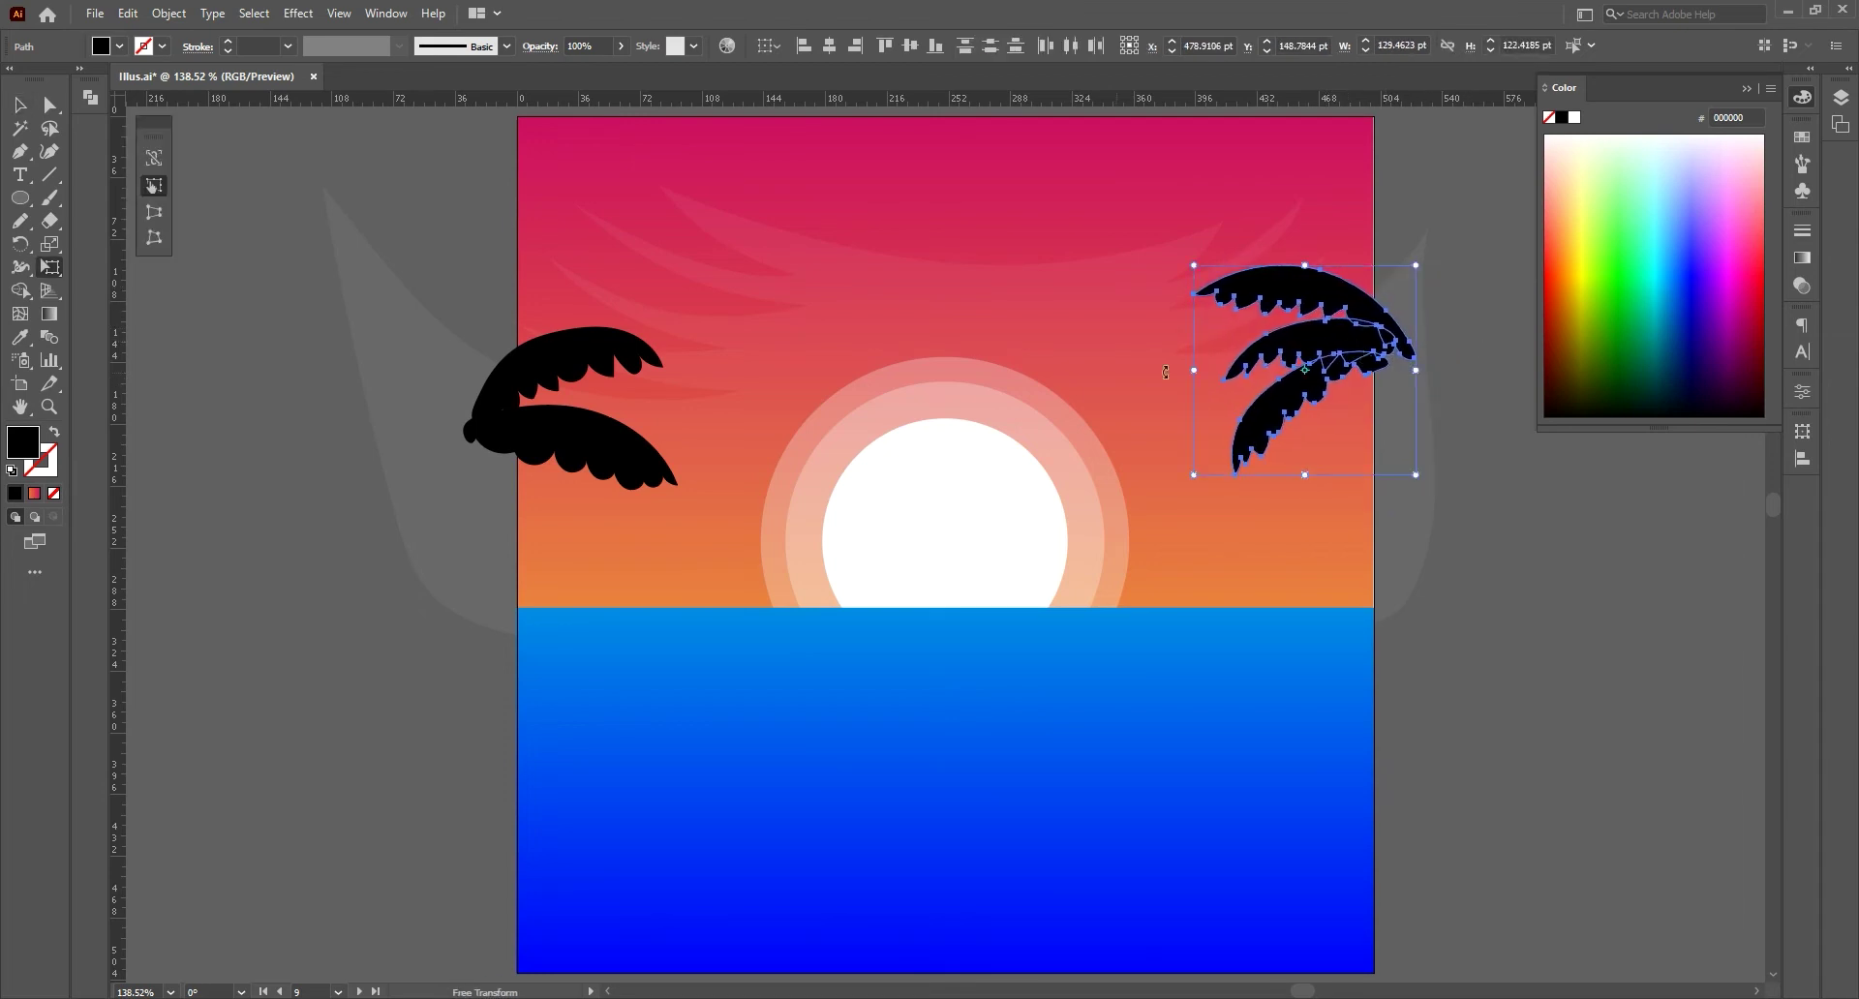
- Nudge and flatten the lower-left leaf, then rotate both left leaves slightly up and right
key("v")
left_click_drag(576, 436, 571, 431)
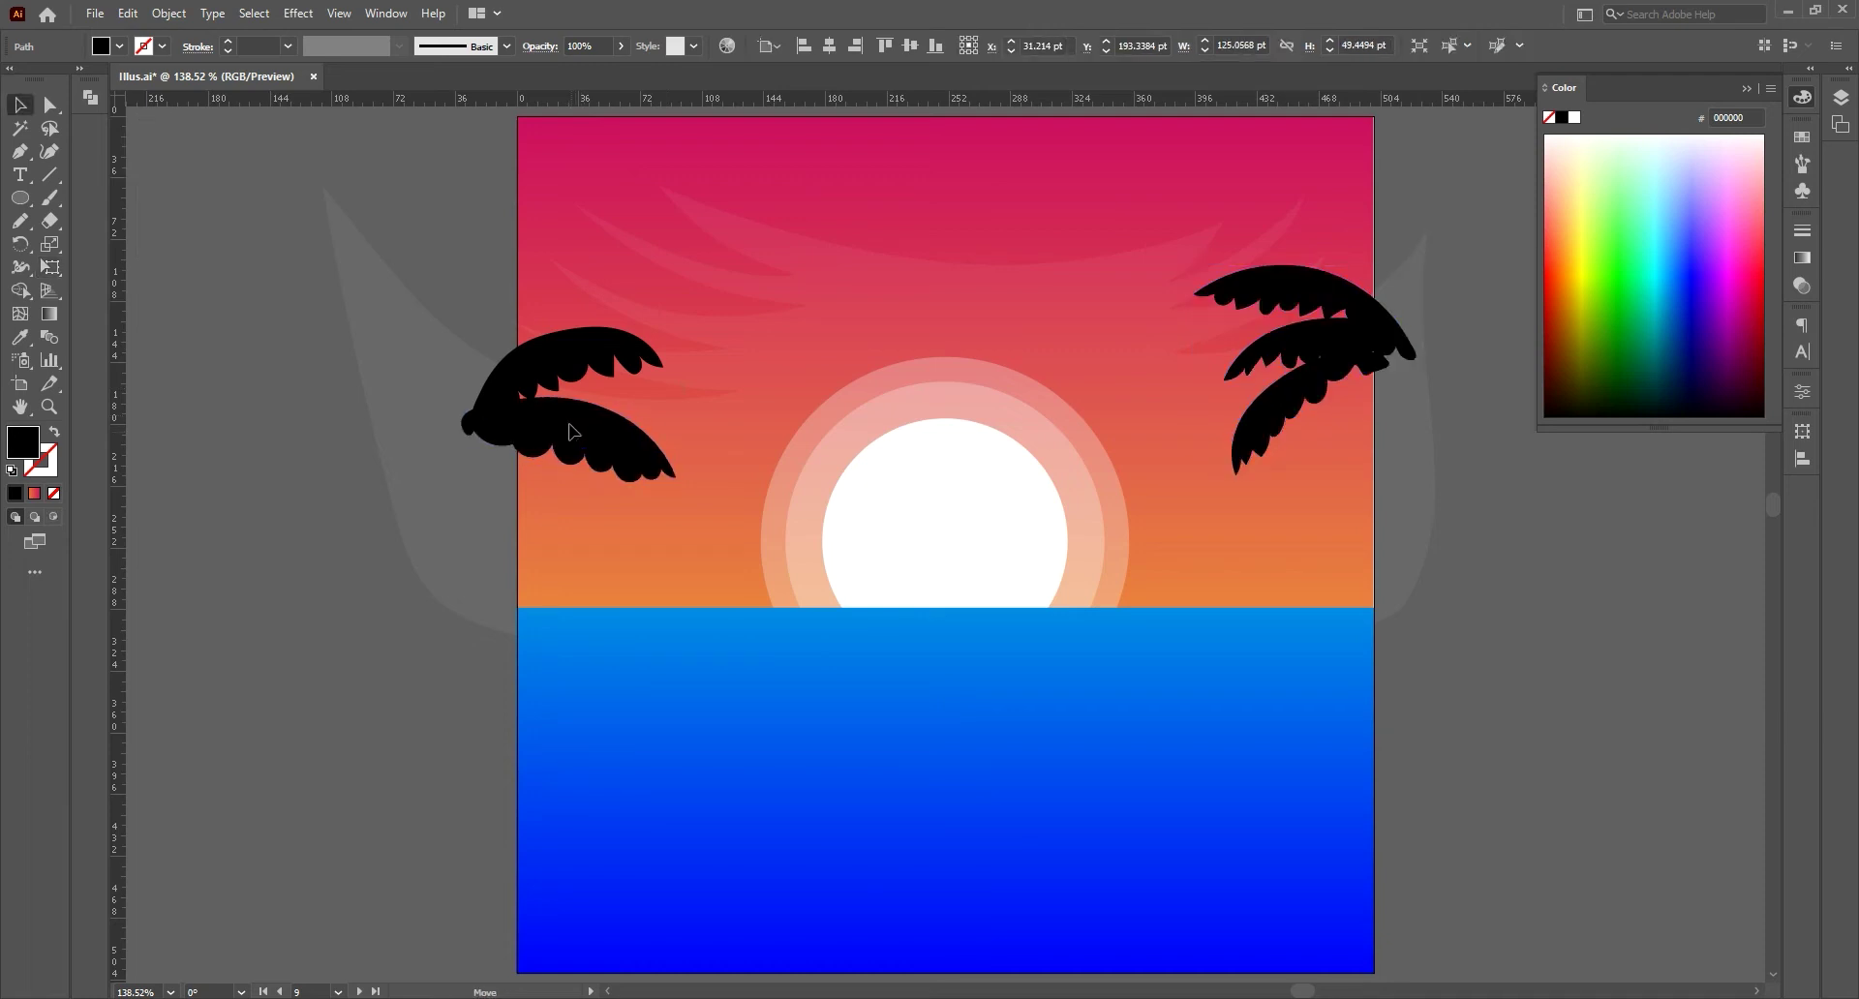
key("e")
mouse_move(680, 479)
left_mouse_down()
mouse_move(679, 447)
mouse_move(596, 440)
mouse_move(719, 503)
left_mouse_up()
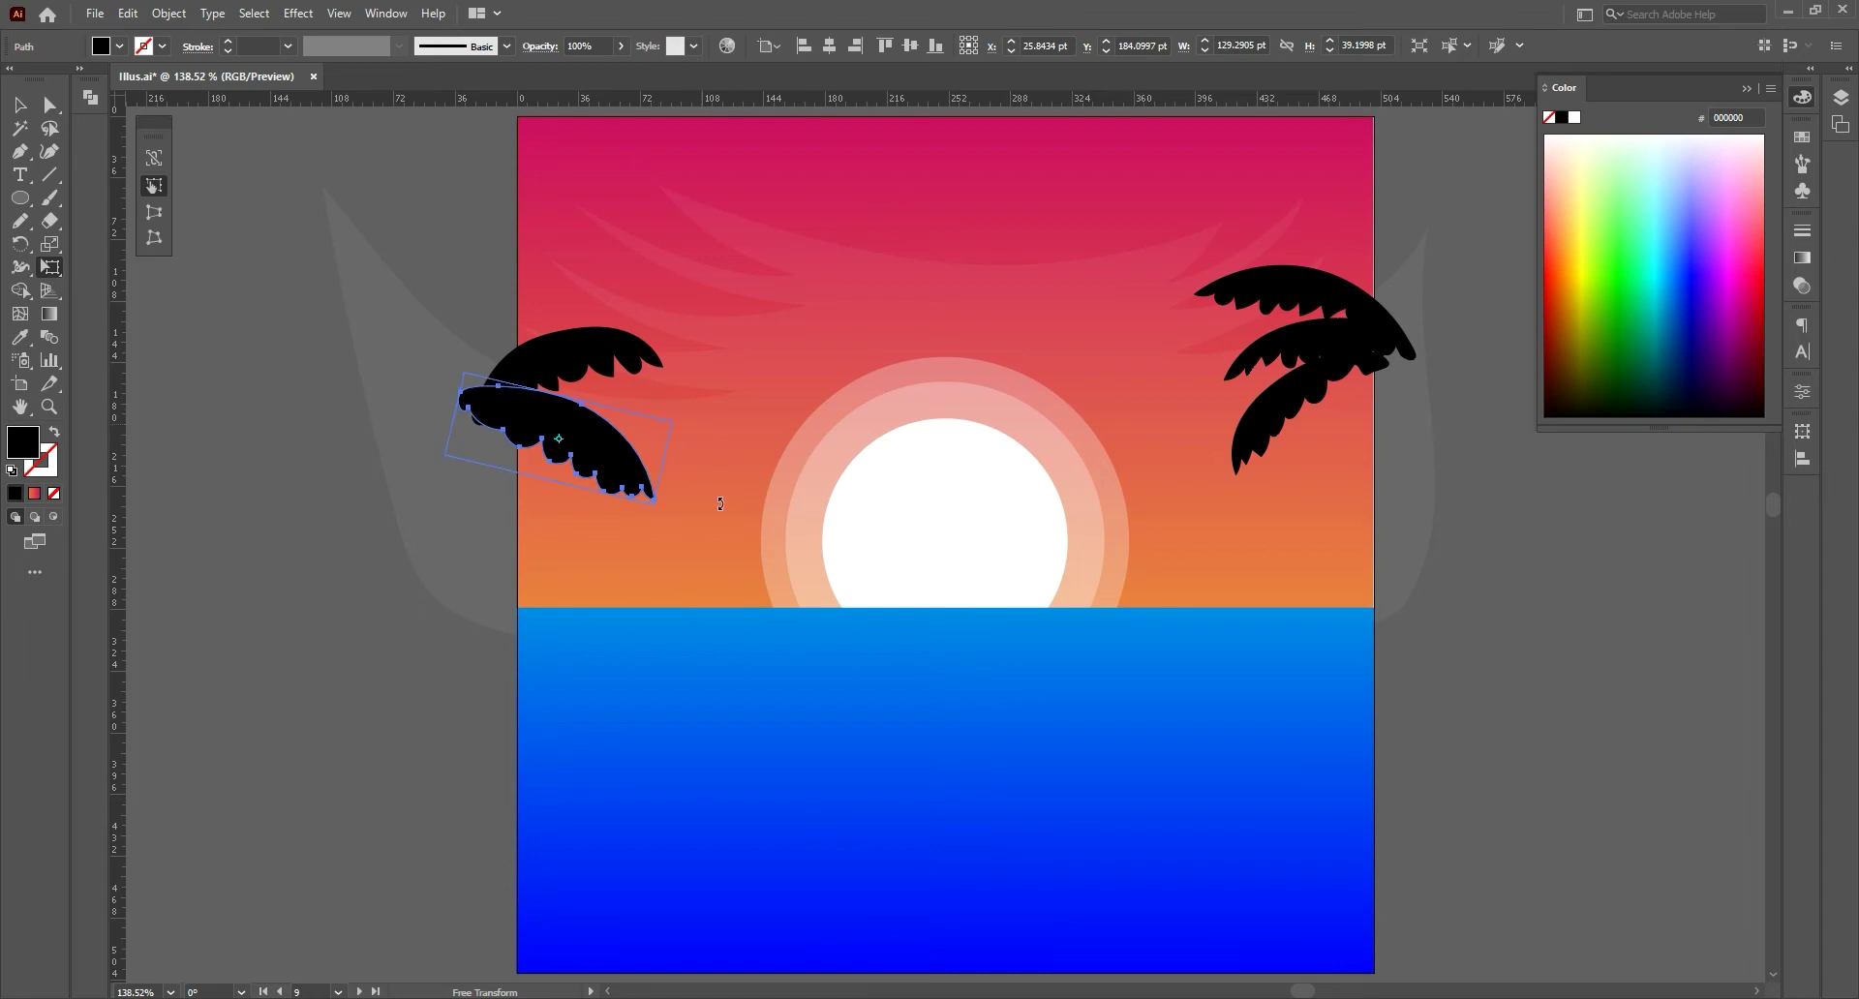
key("v")
left_click(660, 370, "shift")
key("e")
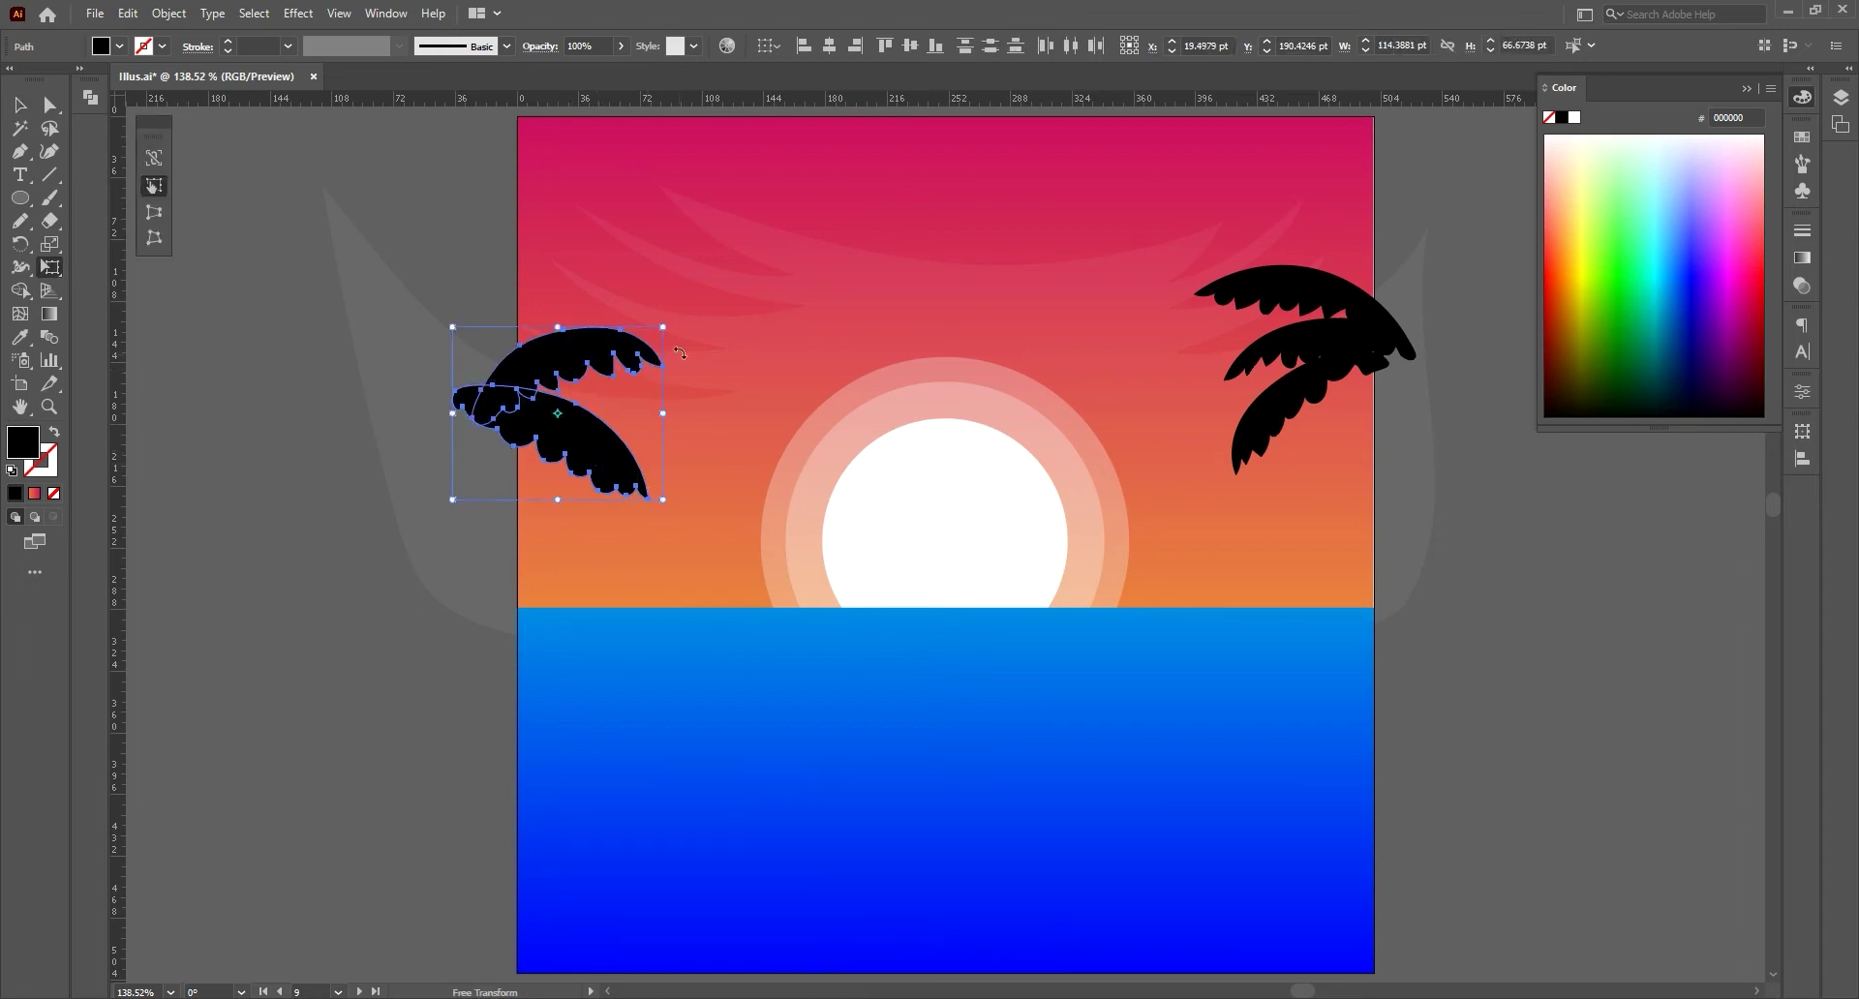
left_click_drag(455, 320, 431, 281)
key("v")
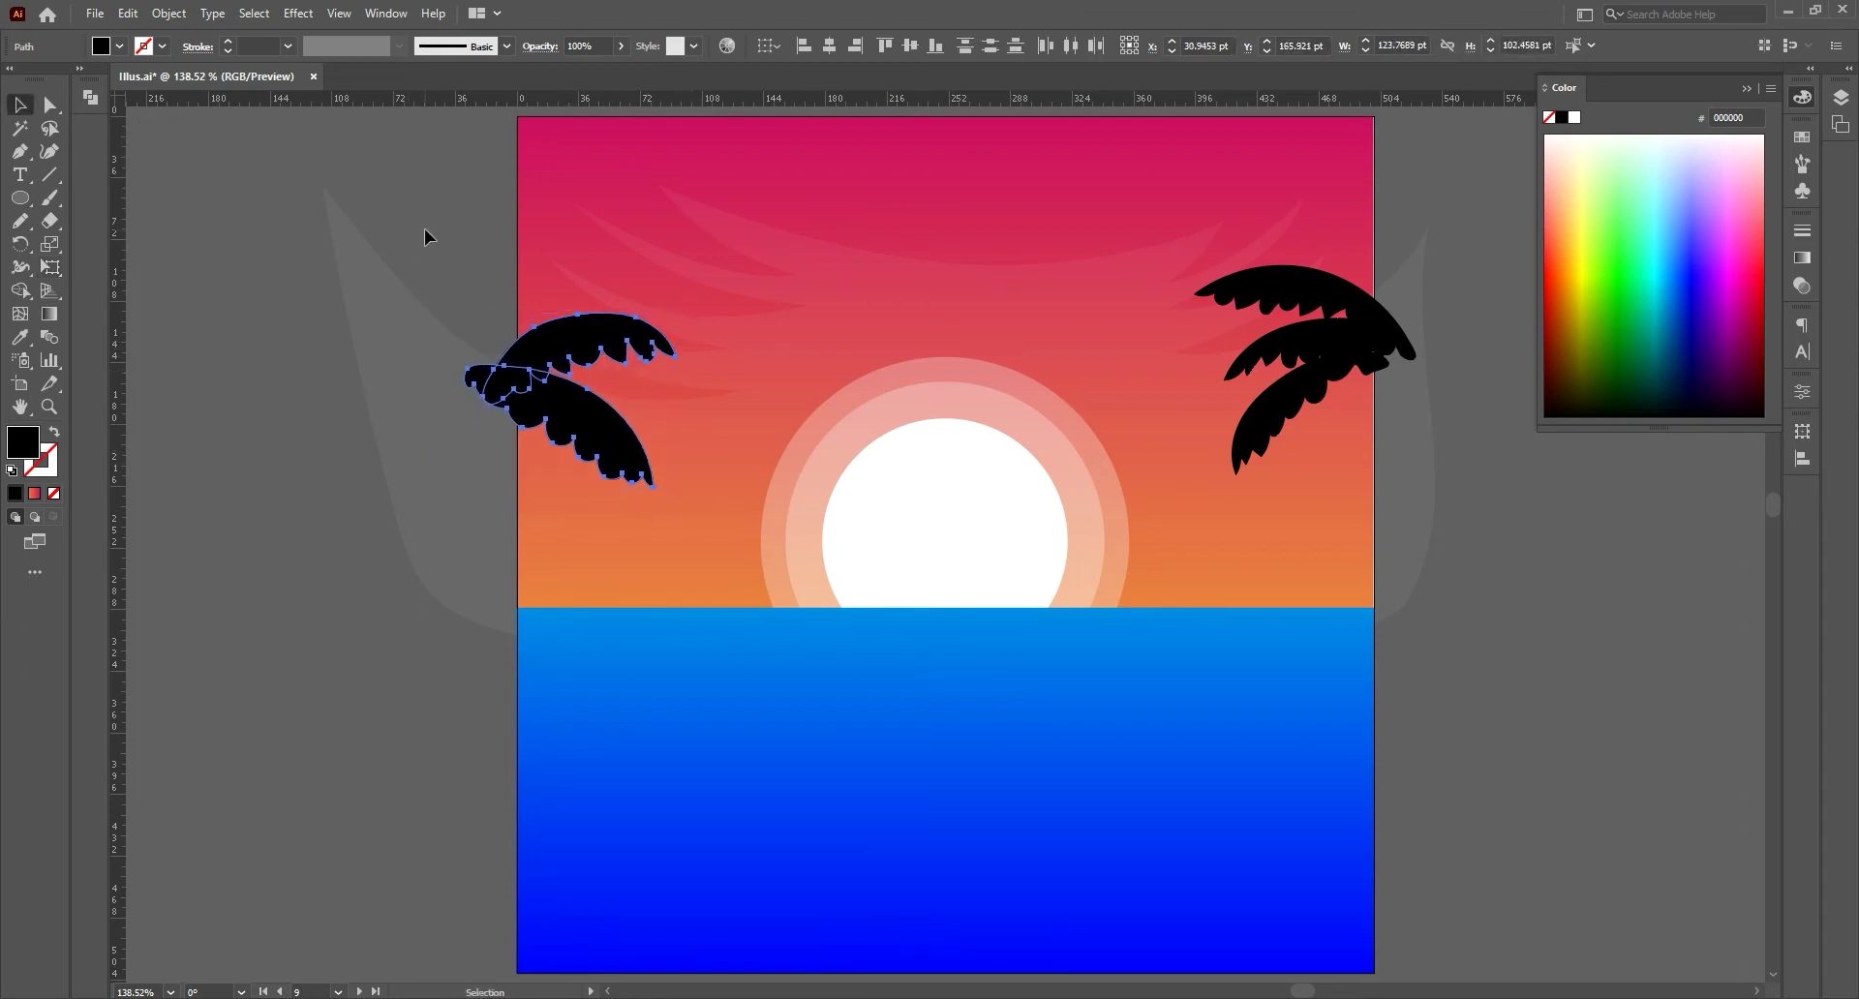
left_click(424, 229)
- Start tracing the sun reflection's outline in the sea with the Pencil, fill set to none
left_click(19, 221)
key("slash")
mouse_move(873, 607)
left_mouse_down()
mouse_move(797, 623)
mouse_move(854, 653)
mouse_move(917, 772)
mouse_move(1021, 721)
mouse_move(989, 689)
left_mouse_up()
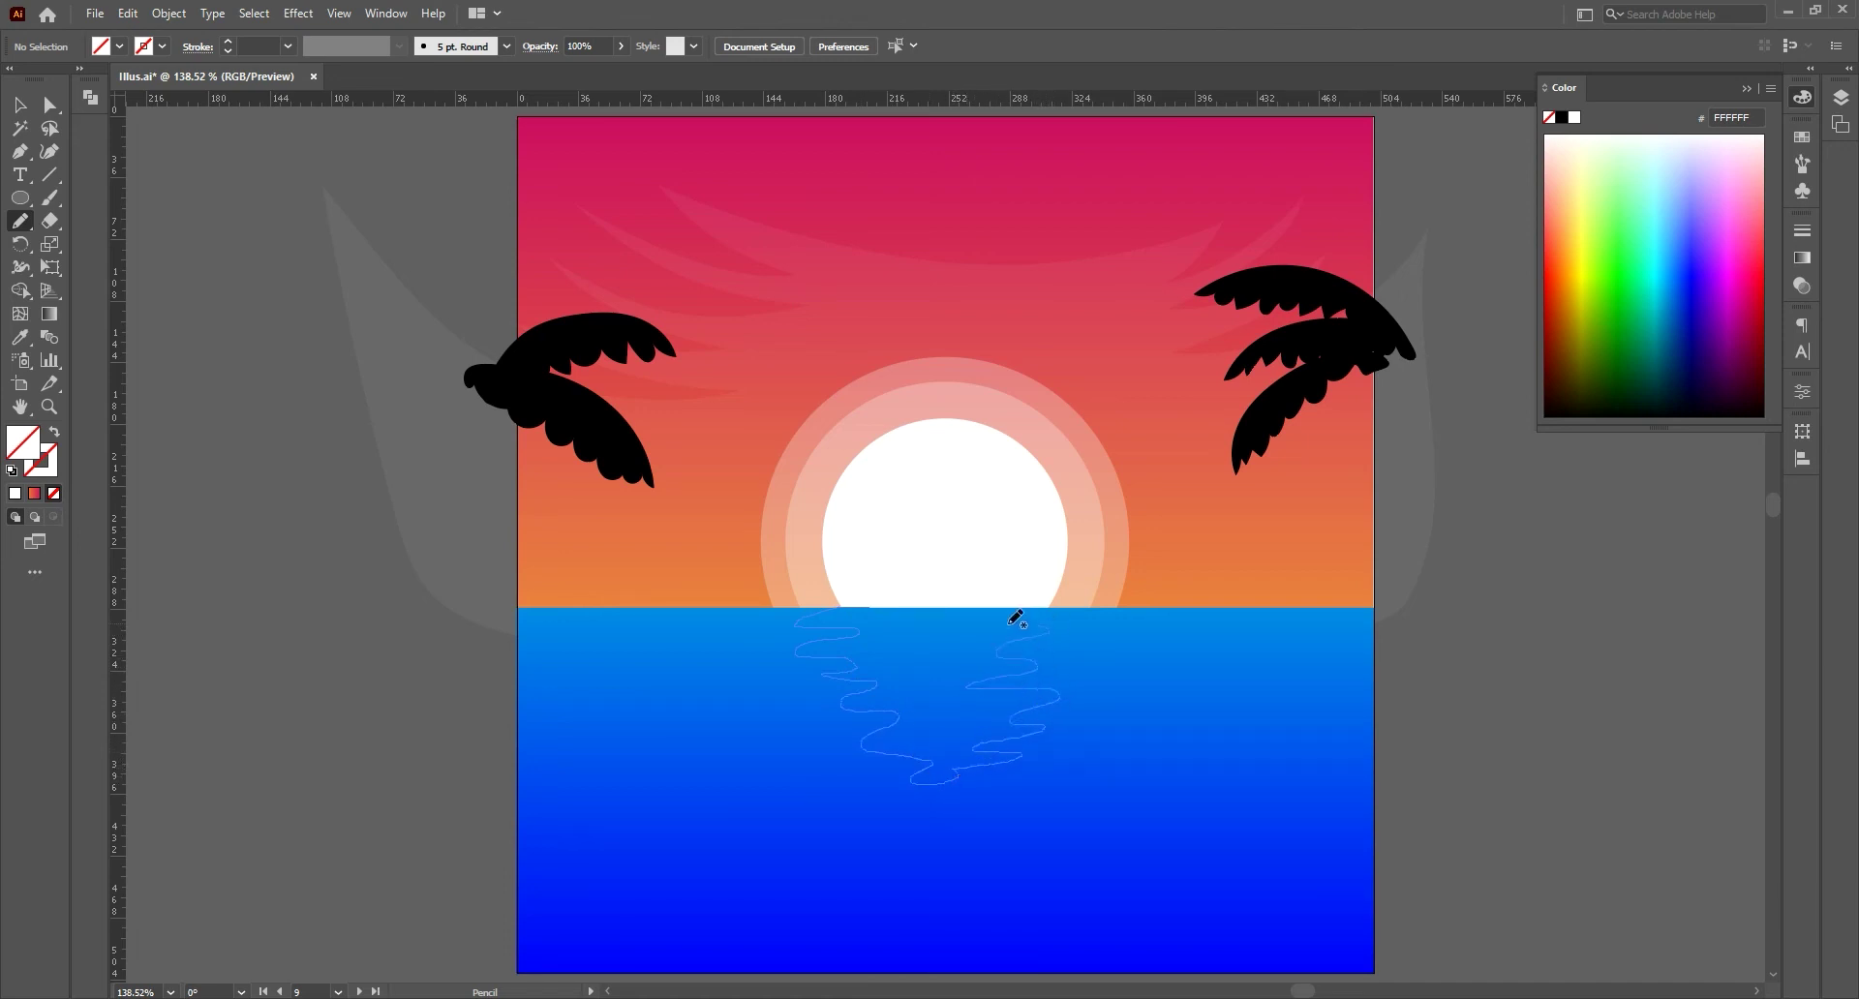
- Close the wavy reflection shape below the sun and give it a white fill with no stroke
left_click_drag(1016, 618, 857, 609)
key("shift+x")
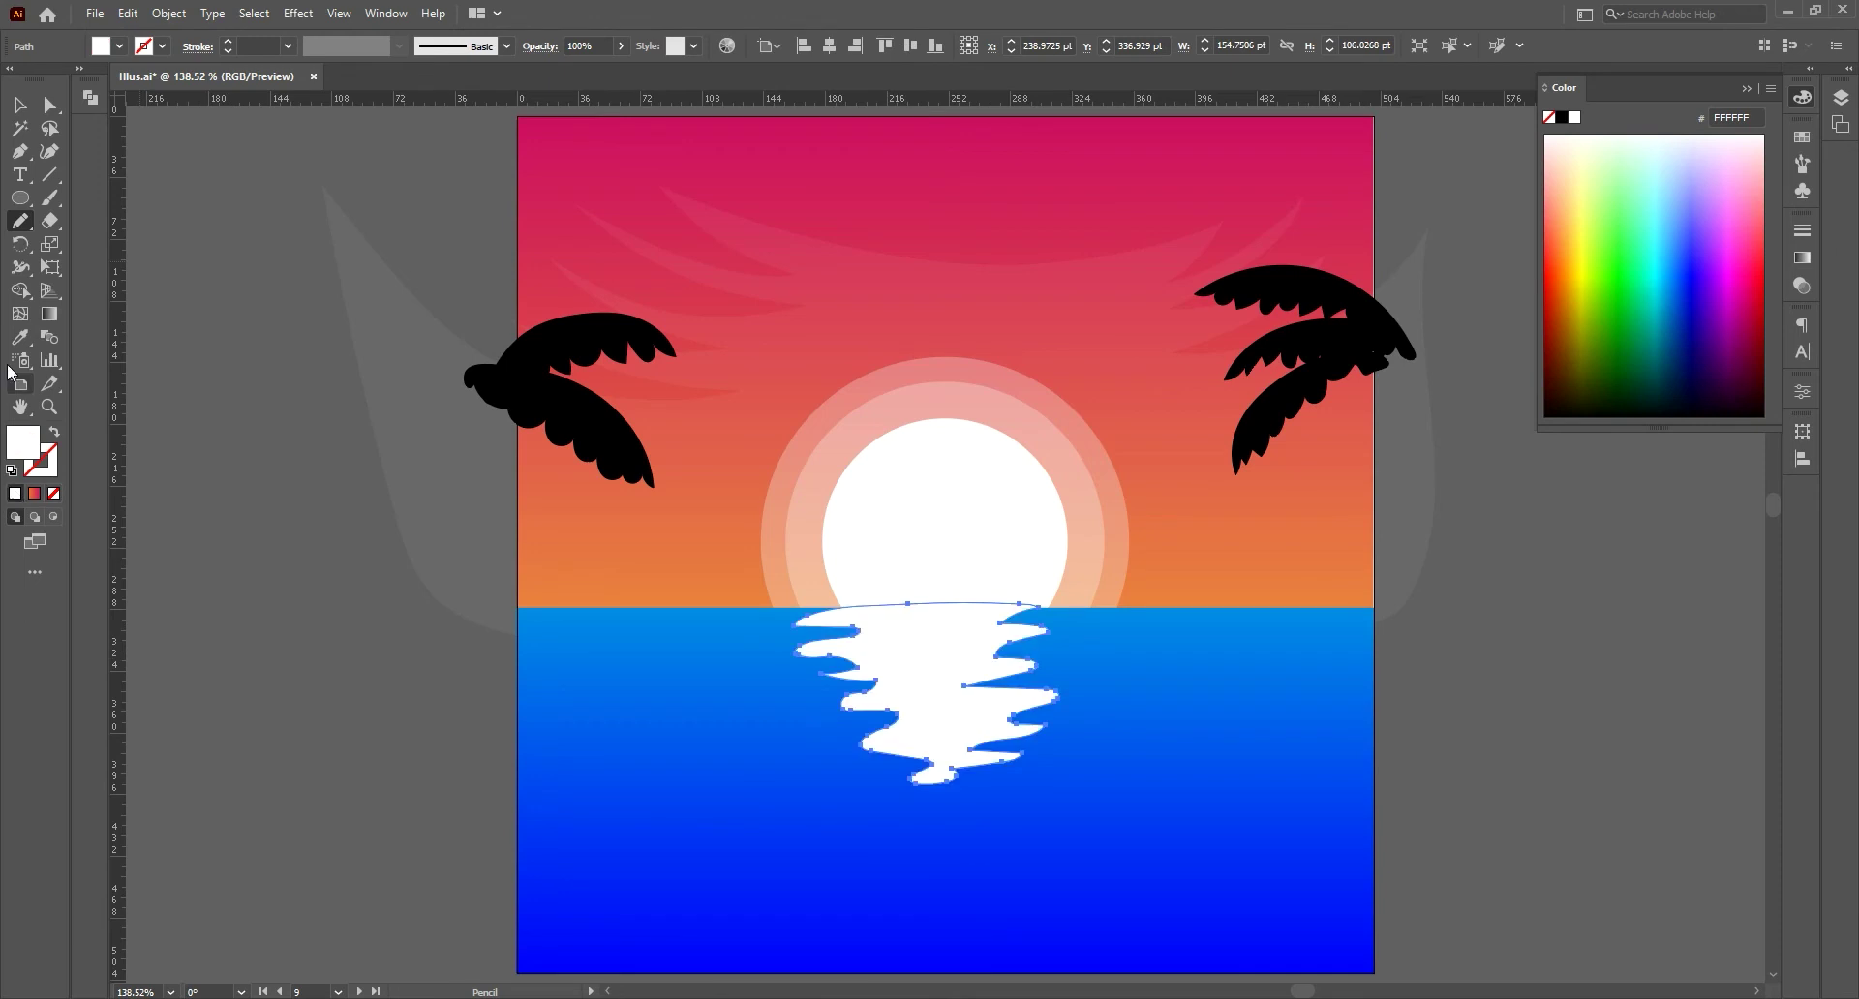
left_click(19, 221)
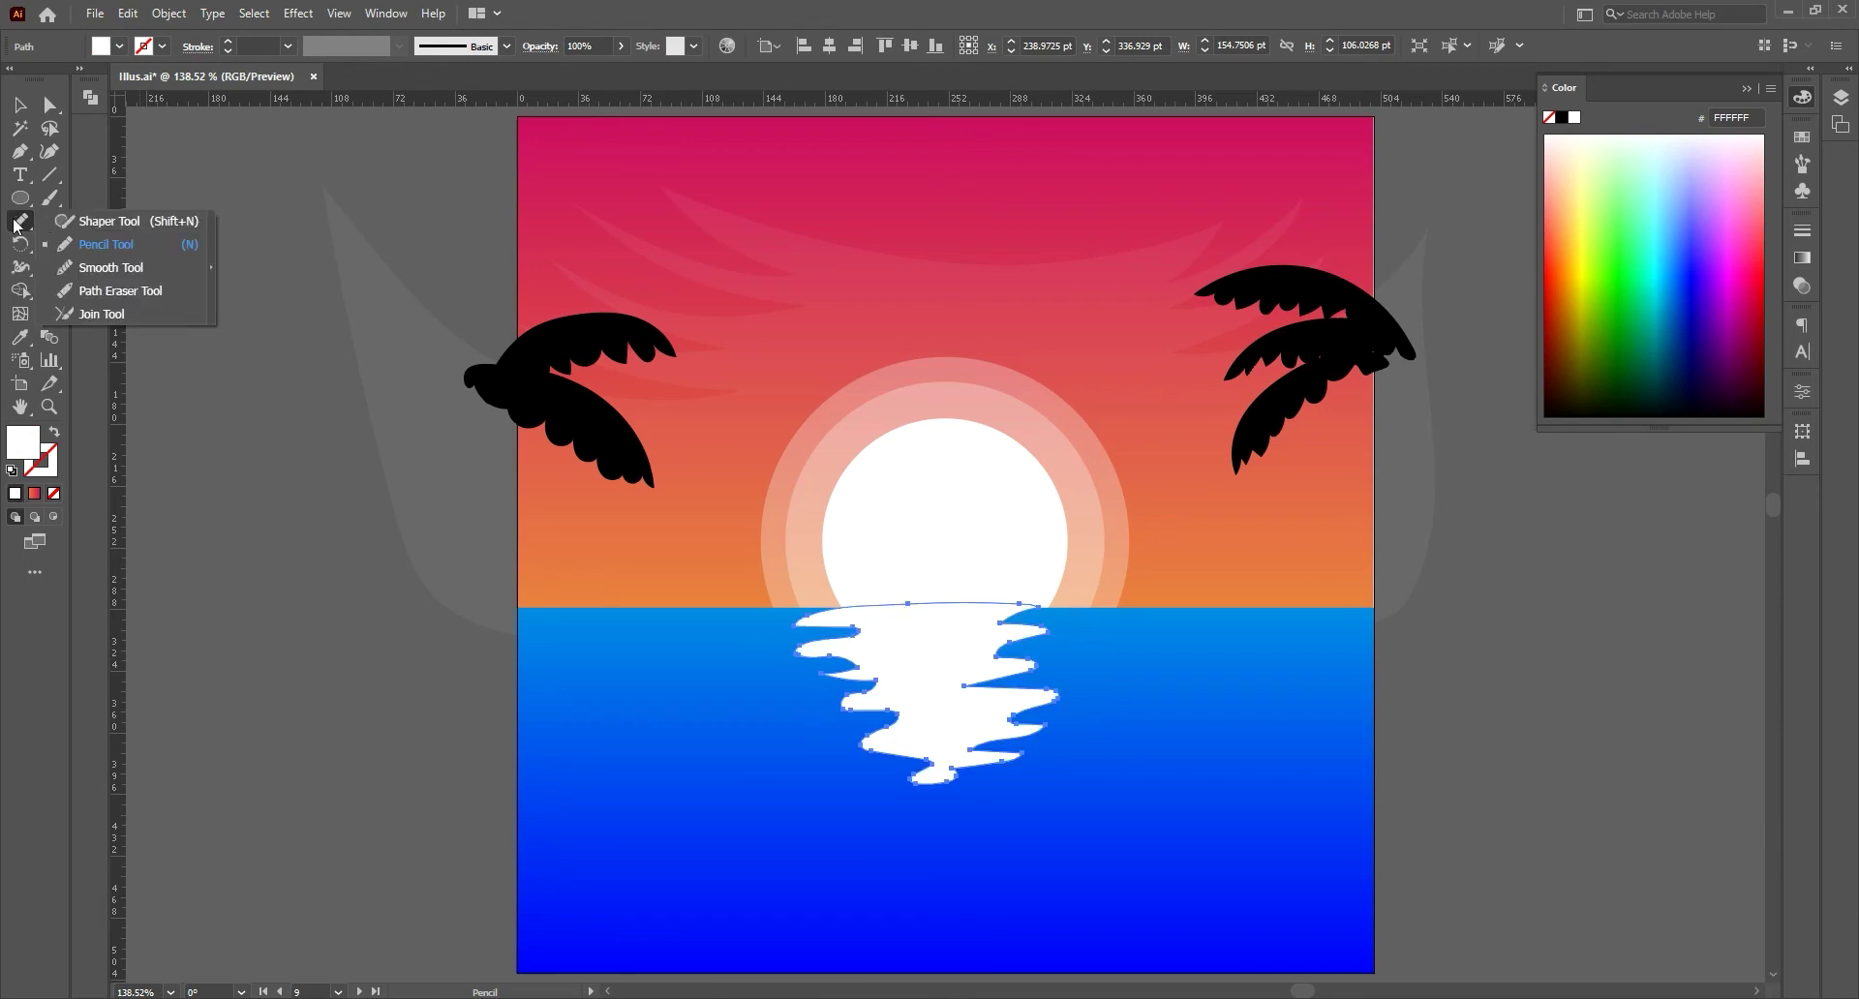
left_click(85, 267)
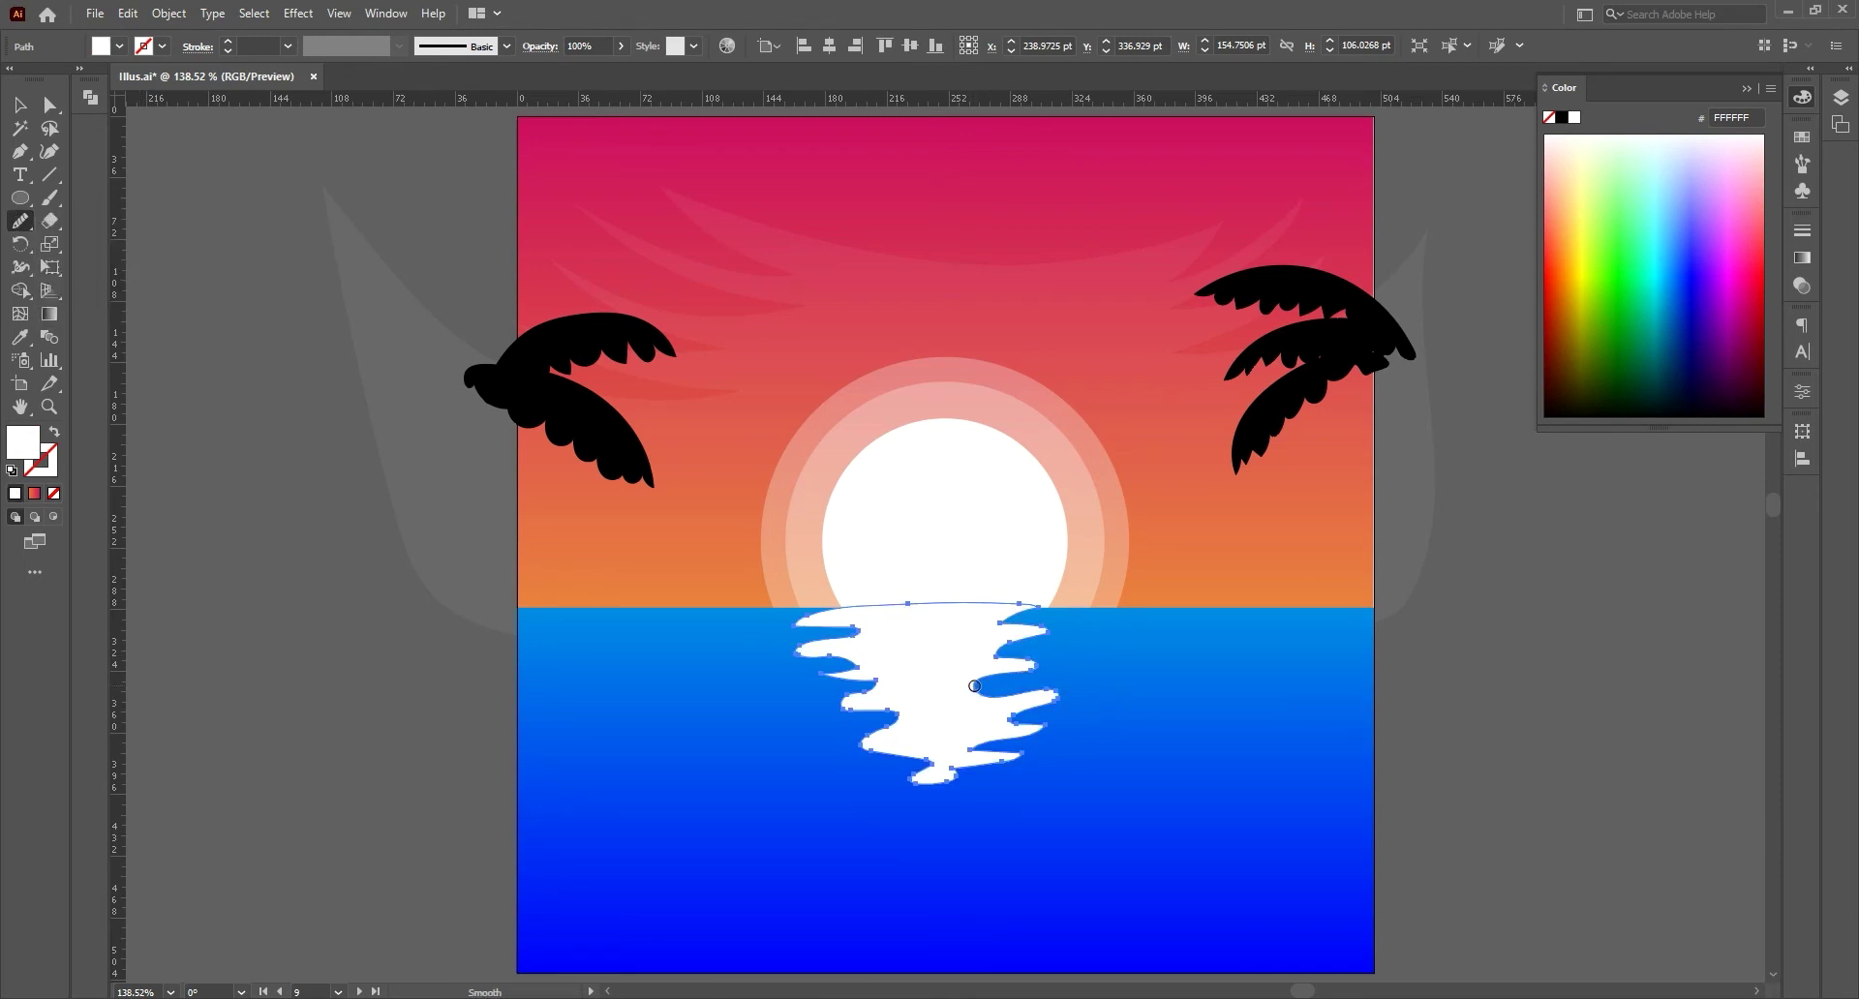
- Smooth the reflection's lower, left and upper-right edges with the Smooth Tool
mouse_move(1043, 723)
left_mouse_down()
mouse_move(950, 764)
mouse_move(1004, 769)
mouse_move(950, 758)
left_mouse_up()
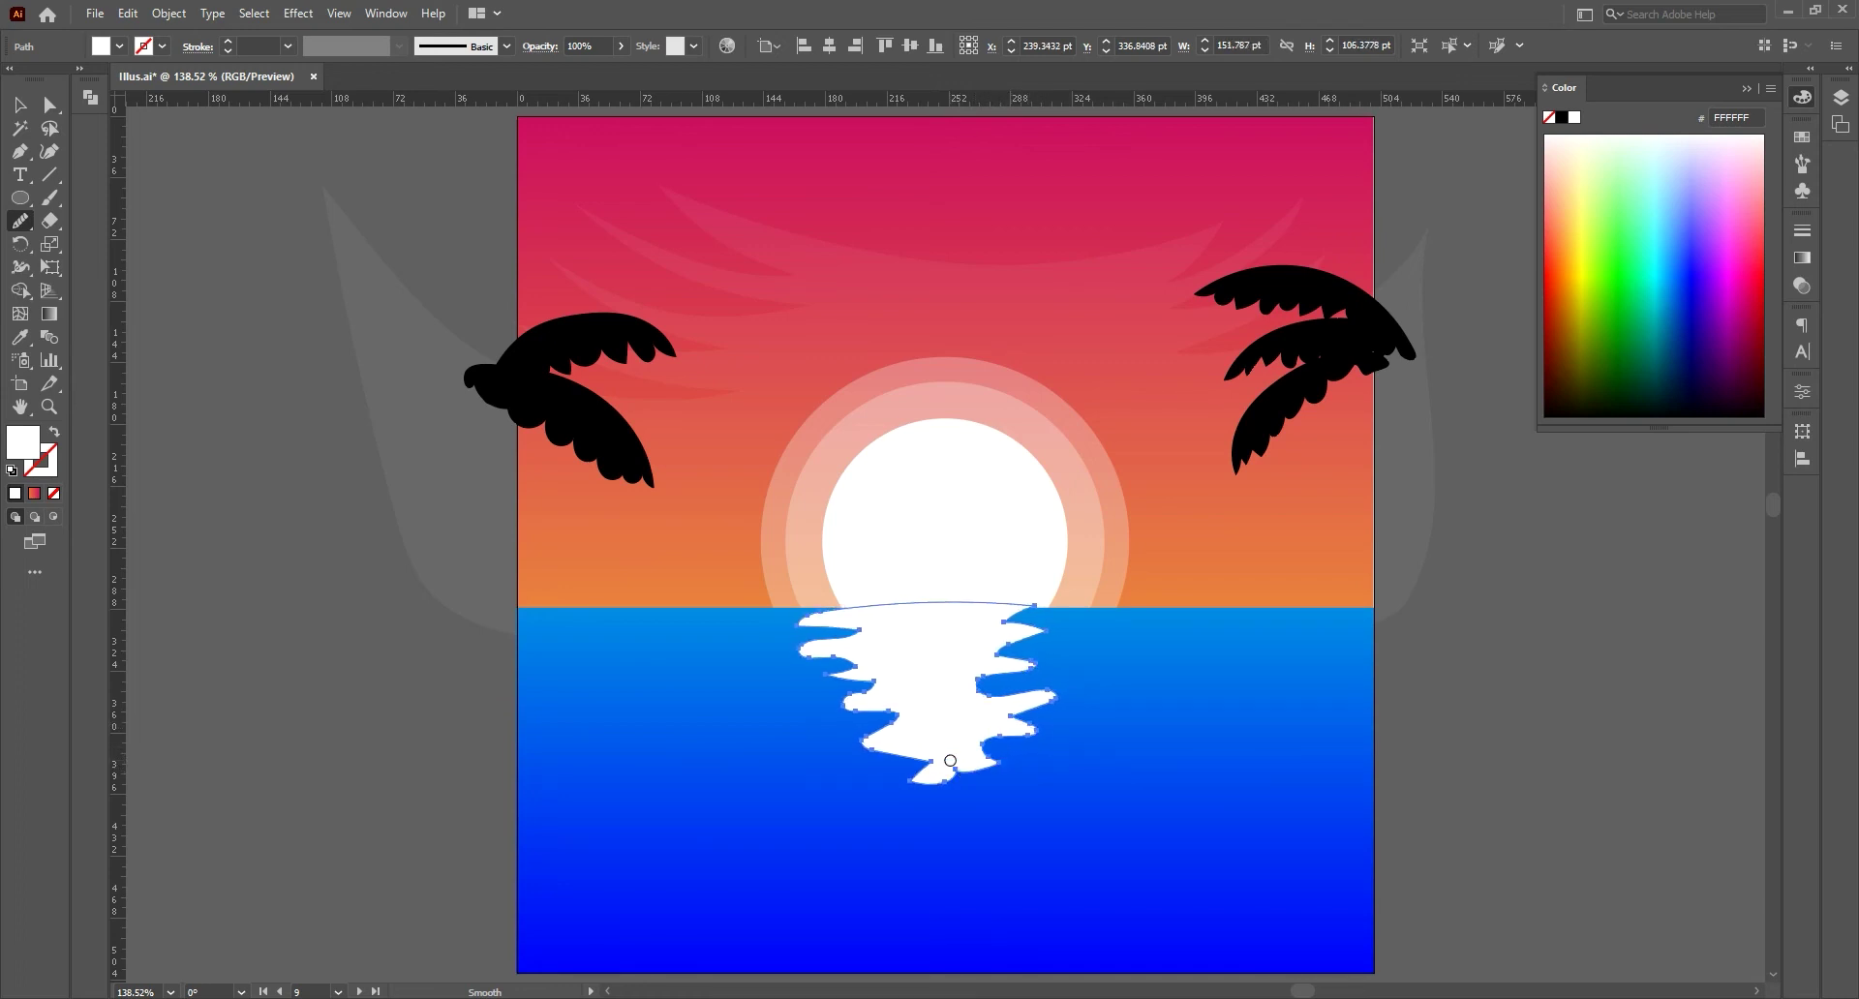
left_click_drag(931, 760, 862, 714)
left_click_drag(871, 681, 843, 673)
left_click_drag(856, 632, 829, 629)
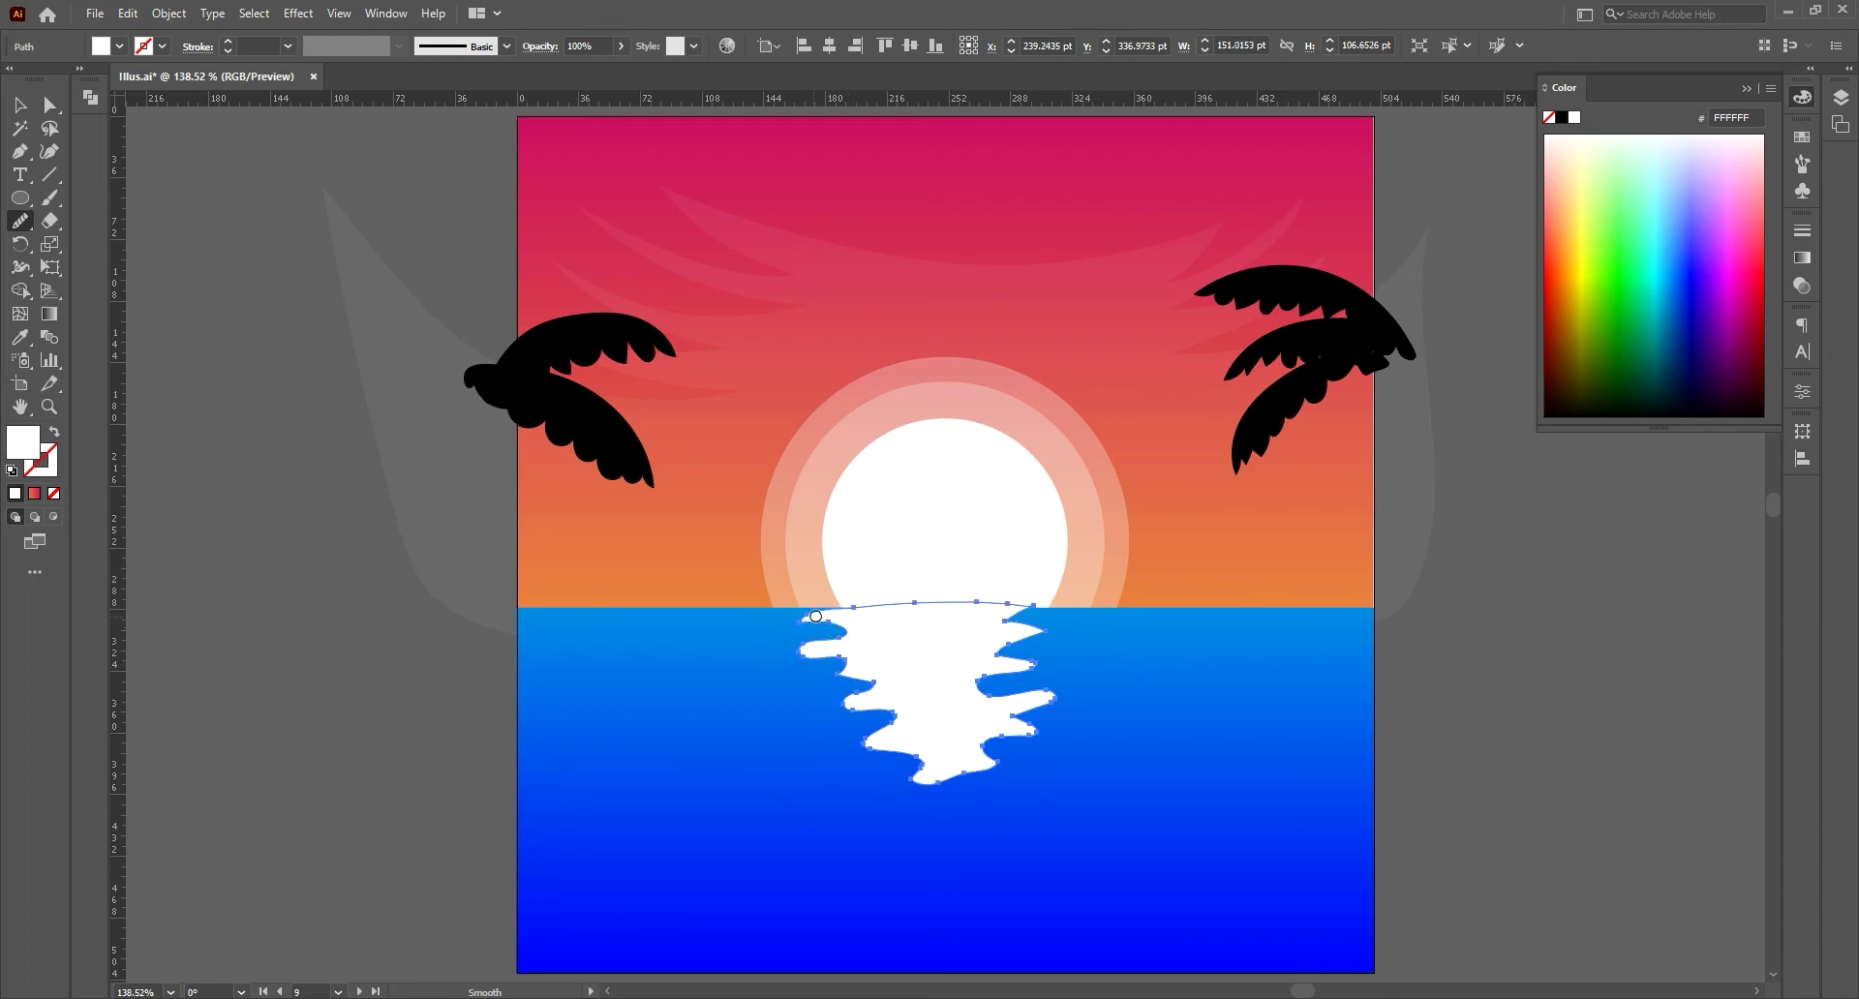
left_click_drag(1023, 602, 1027, 618)
- Add, delete and drag anchors to reshape the reflection's right-side notches
left_click(20, 152)
left_click(1032, 670)
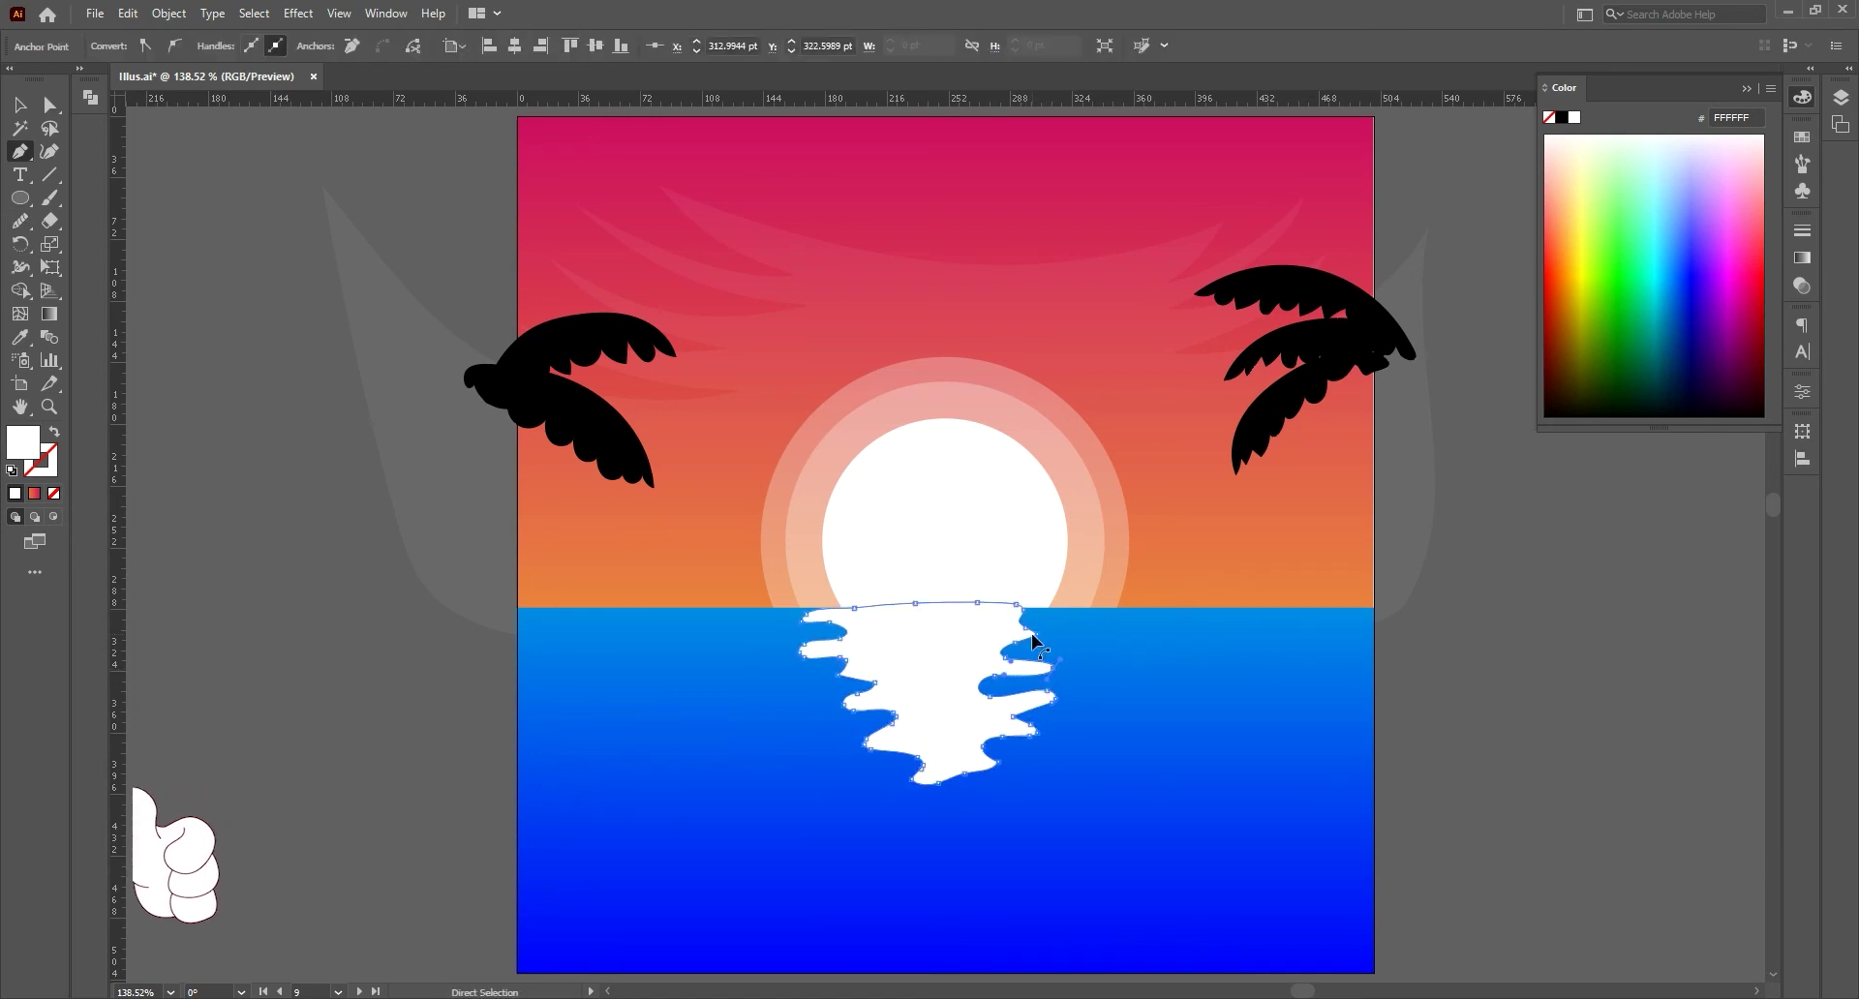
left_click_drag(1042, 635, 1026, 617)
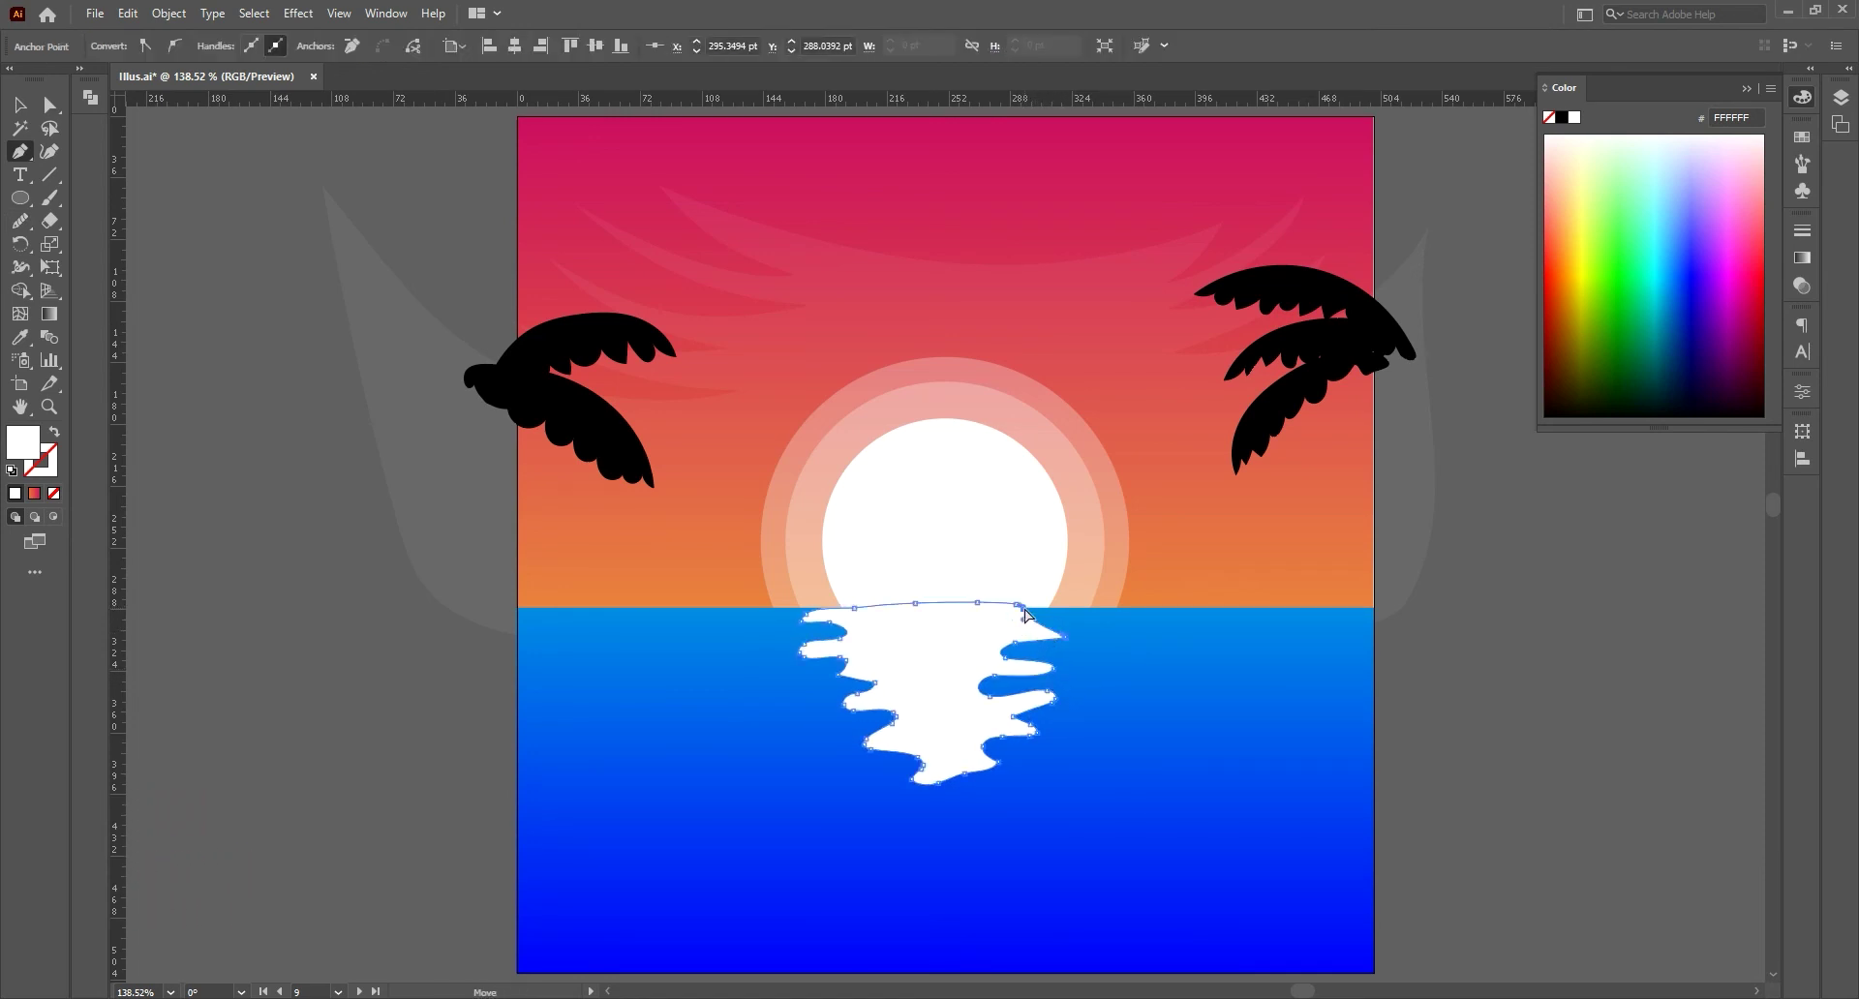
left_click(1063, 630, "ctrl")
left_click(1057, 608)
left_click_drag(1058, 611, 1063, 639)
left_click(1044, 673, "ctrl")
left_click(1014, 719)
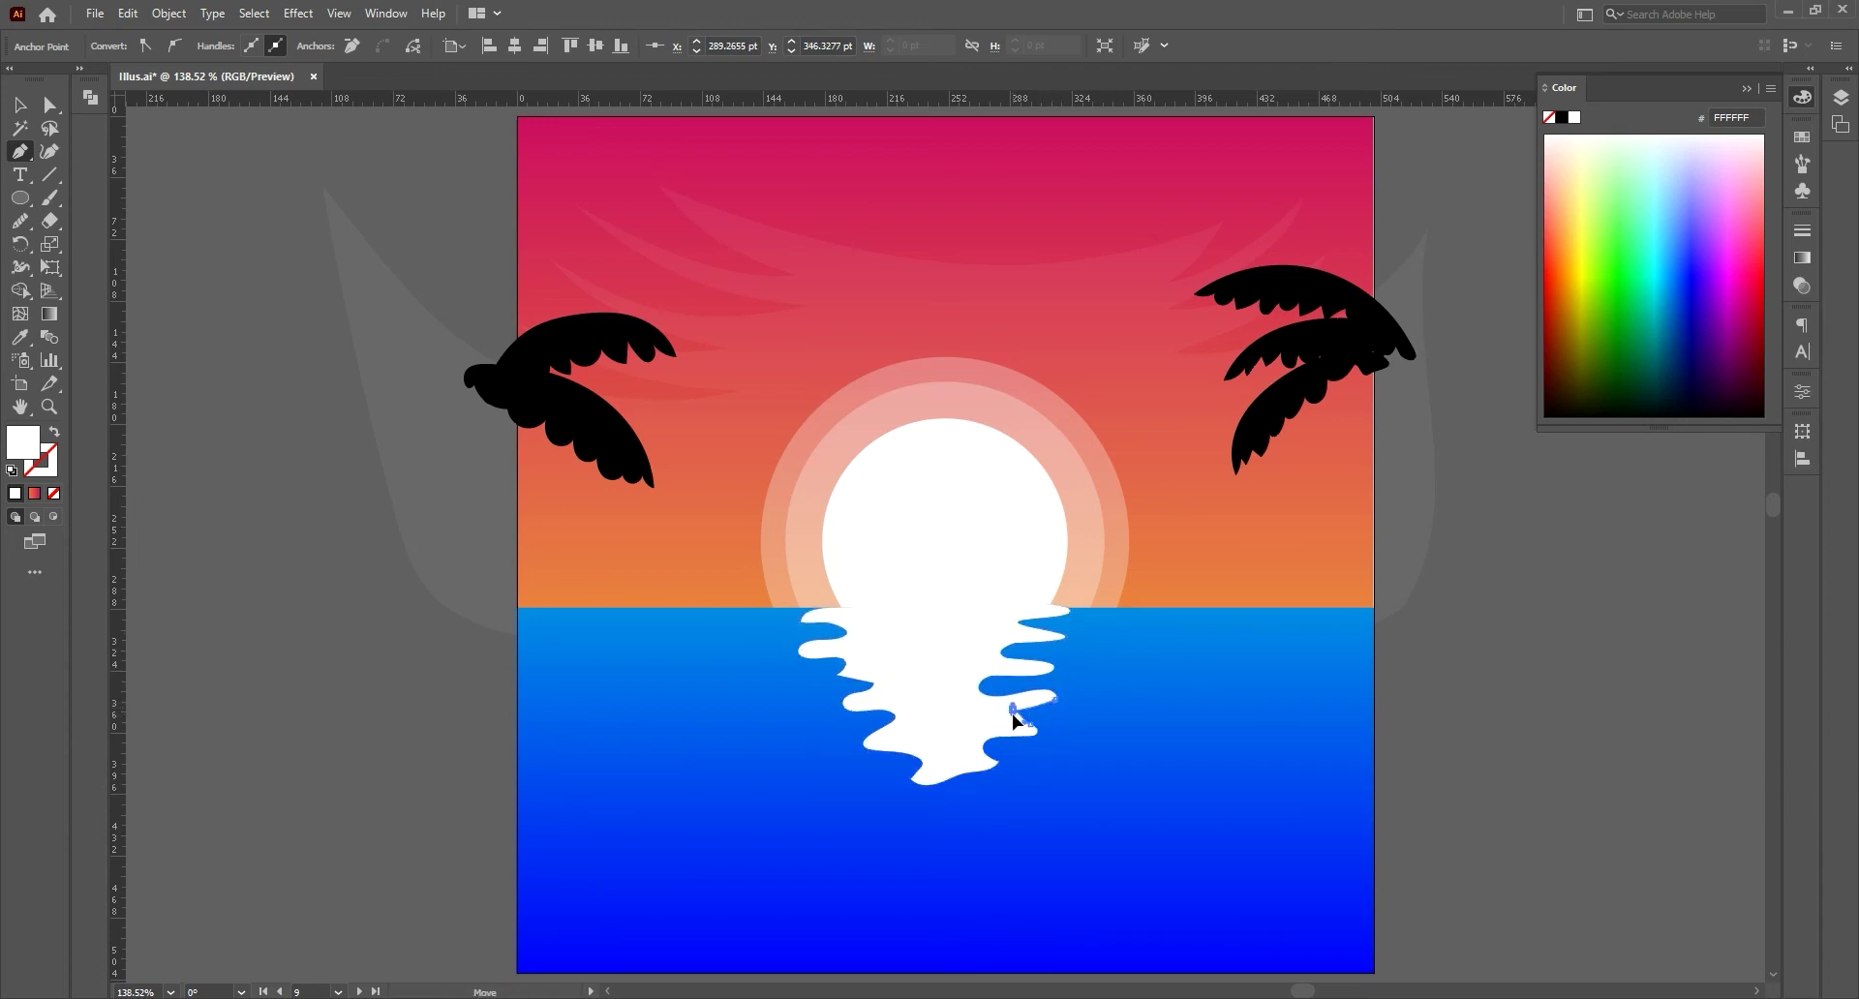
left_click(1056, 700, "ctrl")
left_click(1047, 691)
left_click_drag(1037, 736, 1043, 713)
left_click_drag(1009, 712, 1086, 672)
- Adjust anchors on the left notch and lower edges so the reflection's ripples flow smoothly
left_click_drag(814, 683, 812, 682)
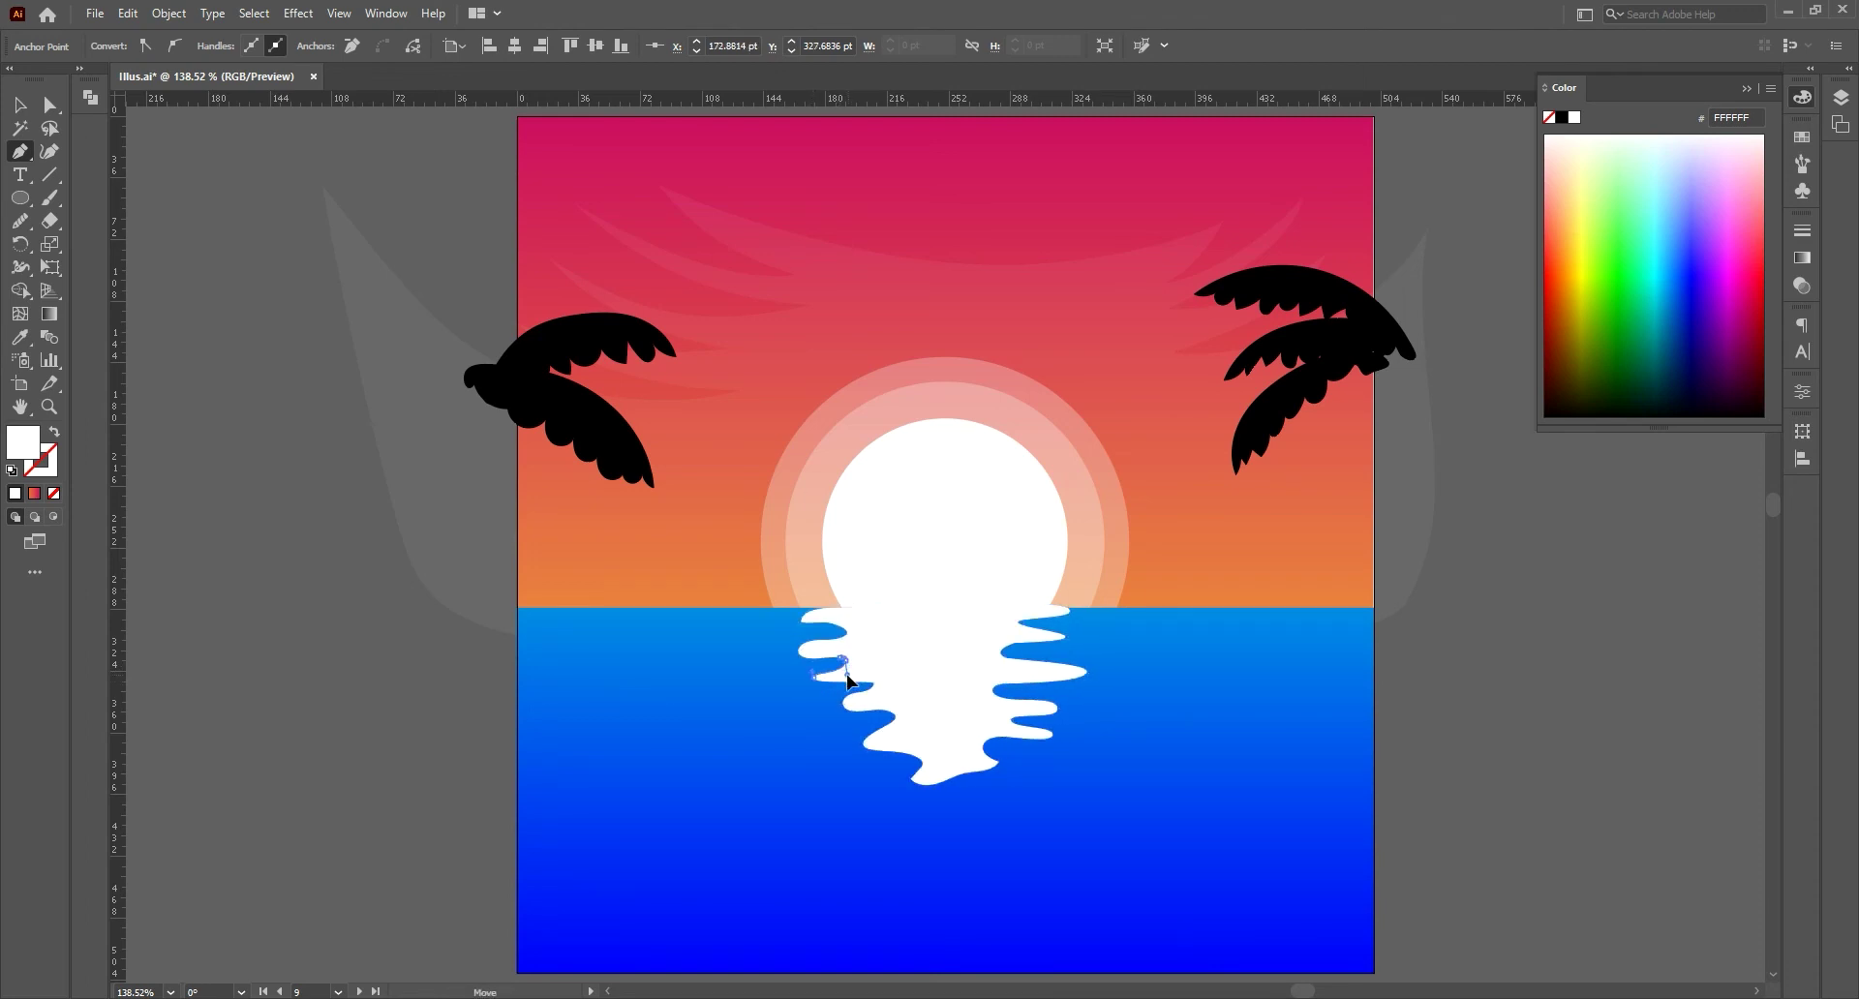
left_click_drag(851, 668, 877, 689)
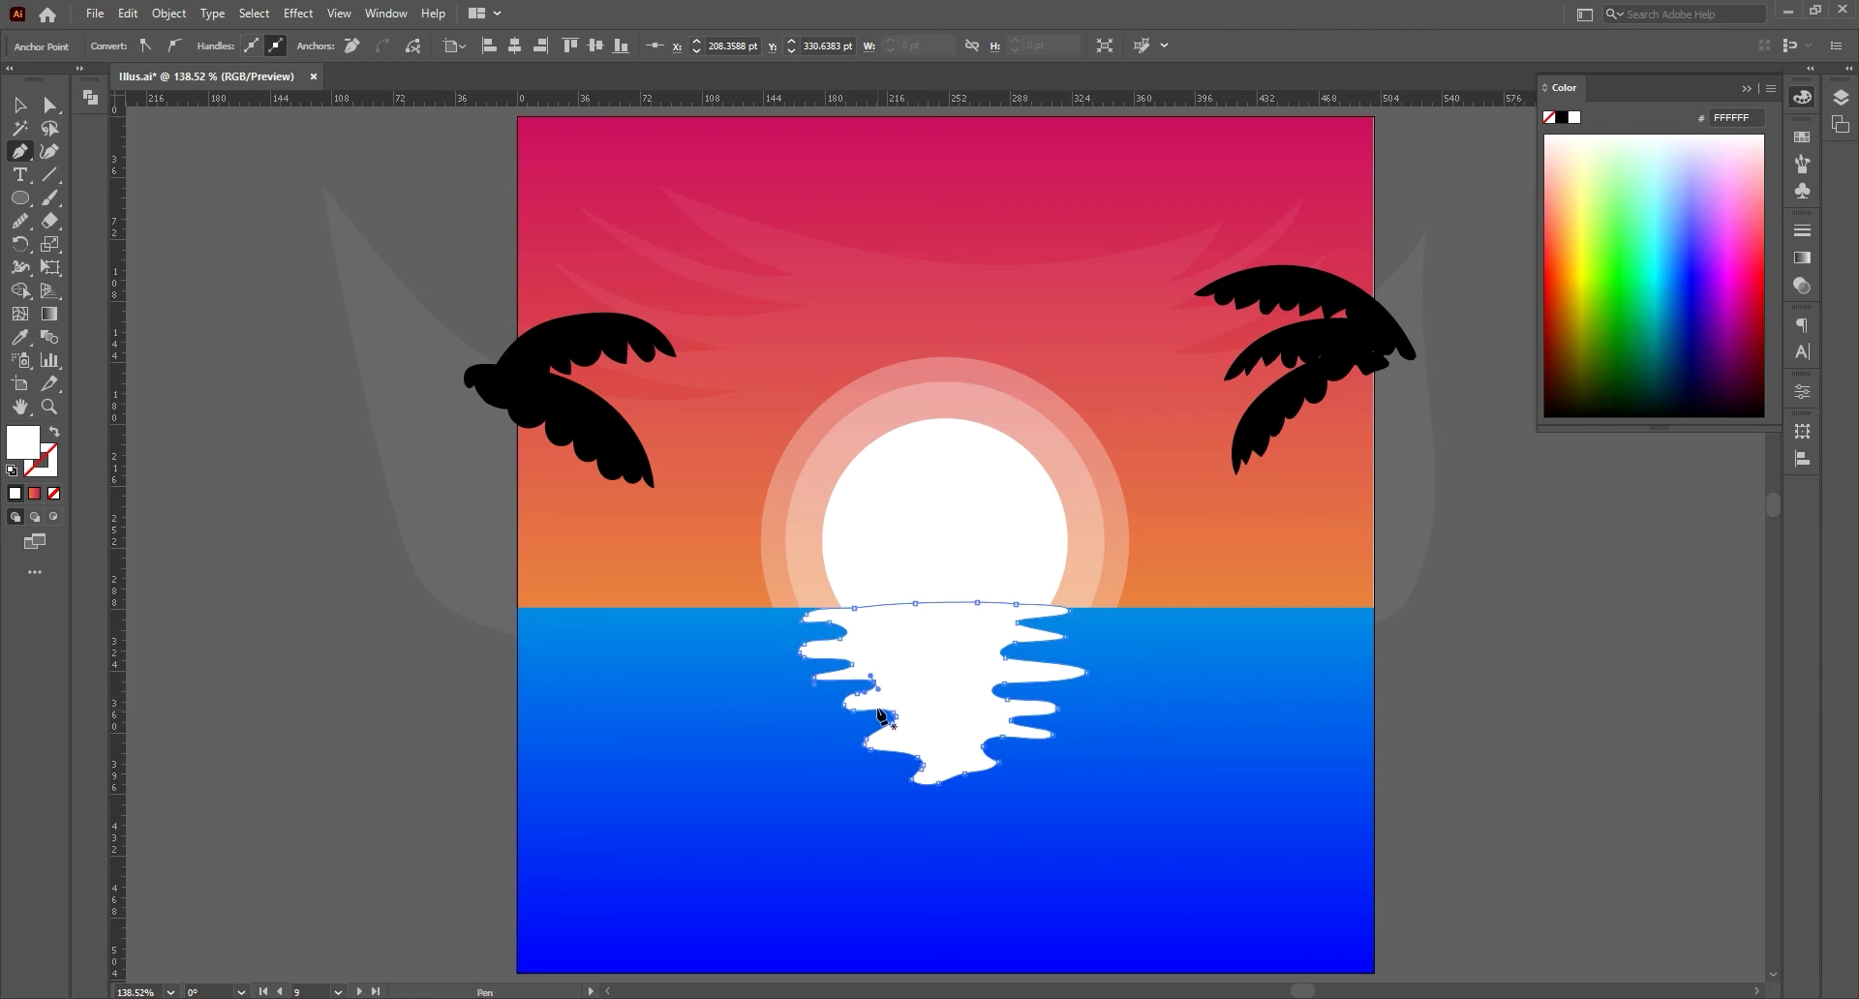
left_click_drag(865, 740, 839, 743)
mouse_move(921, 762)
left_mouse_down()
mouse_move(885, 763)
mouse_move(889, 787)
mouse_move(962, 768)
left_mouse_up()
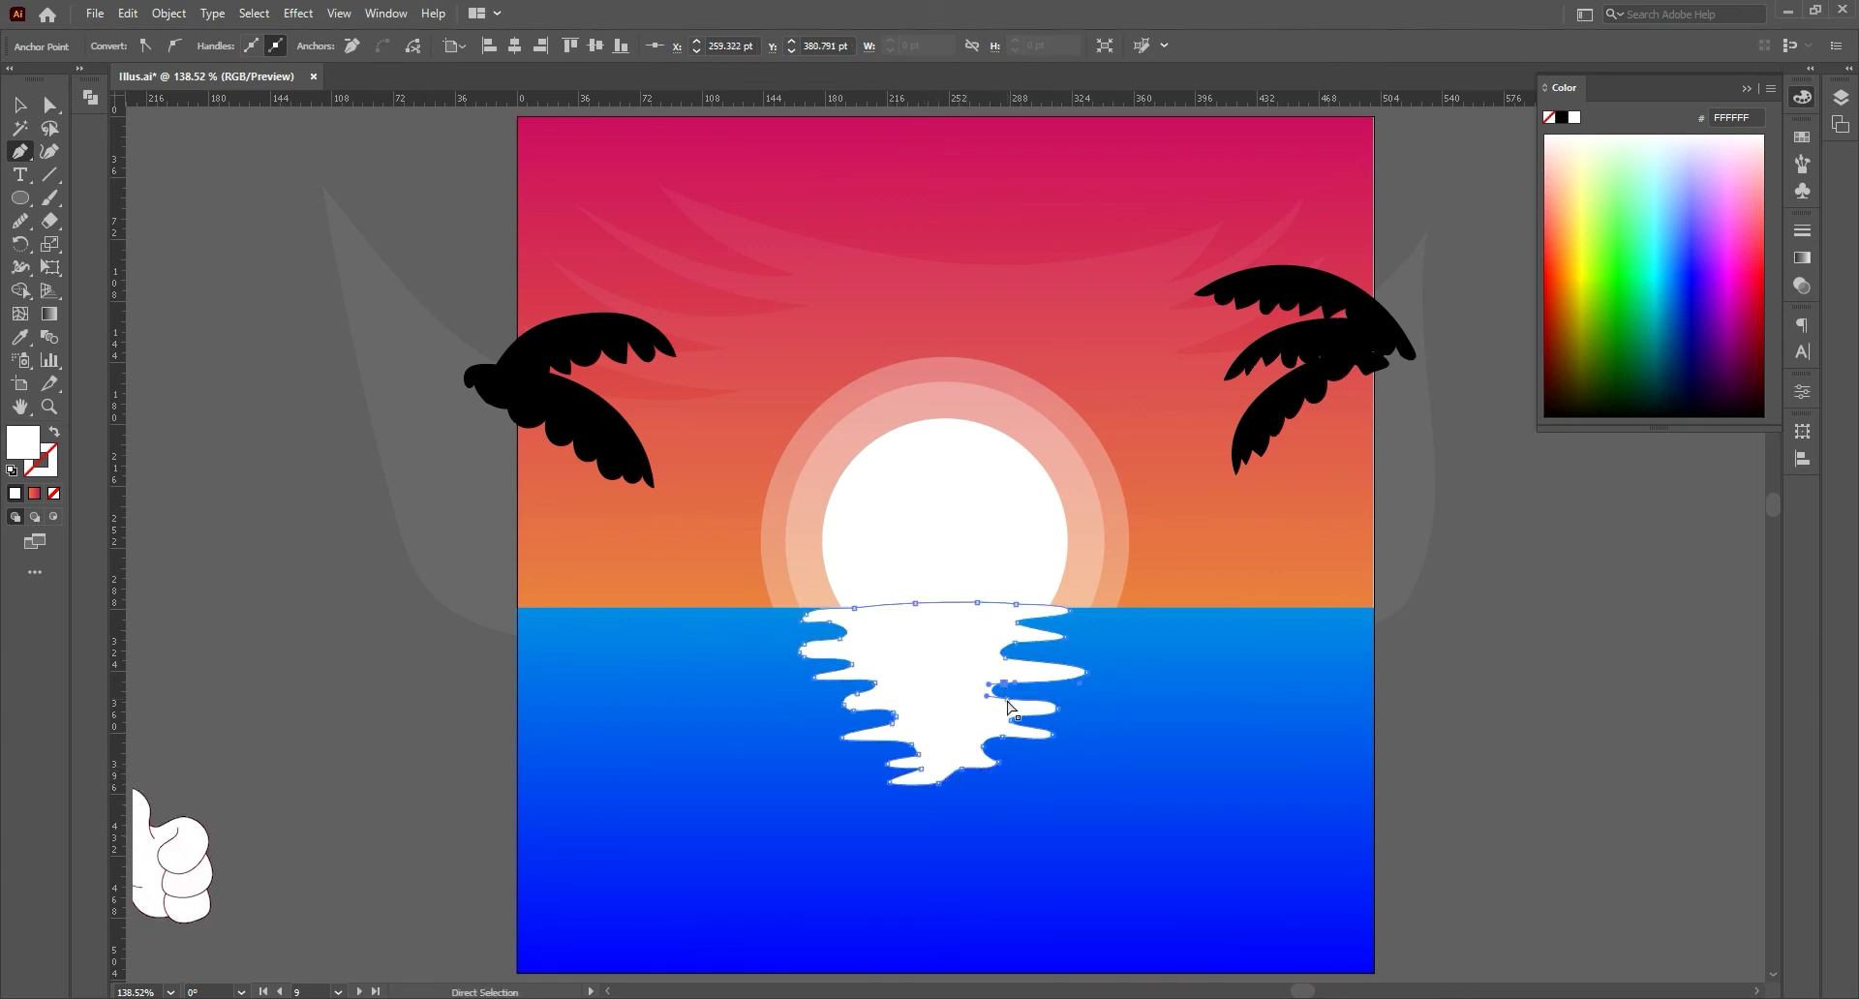
left_click_drag(1009, 703, 1026, 699)
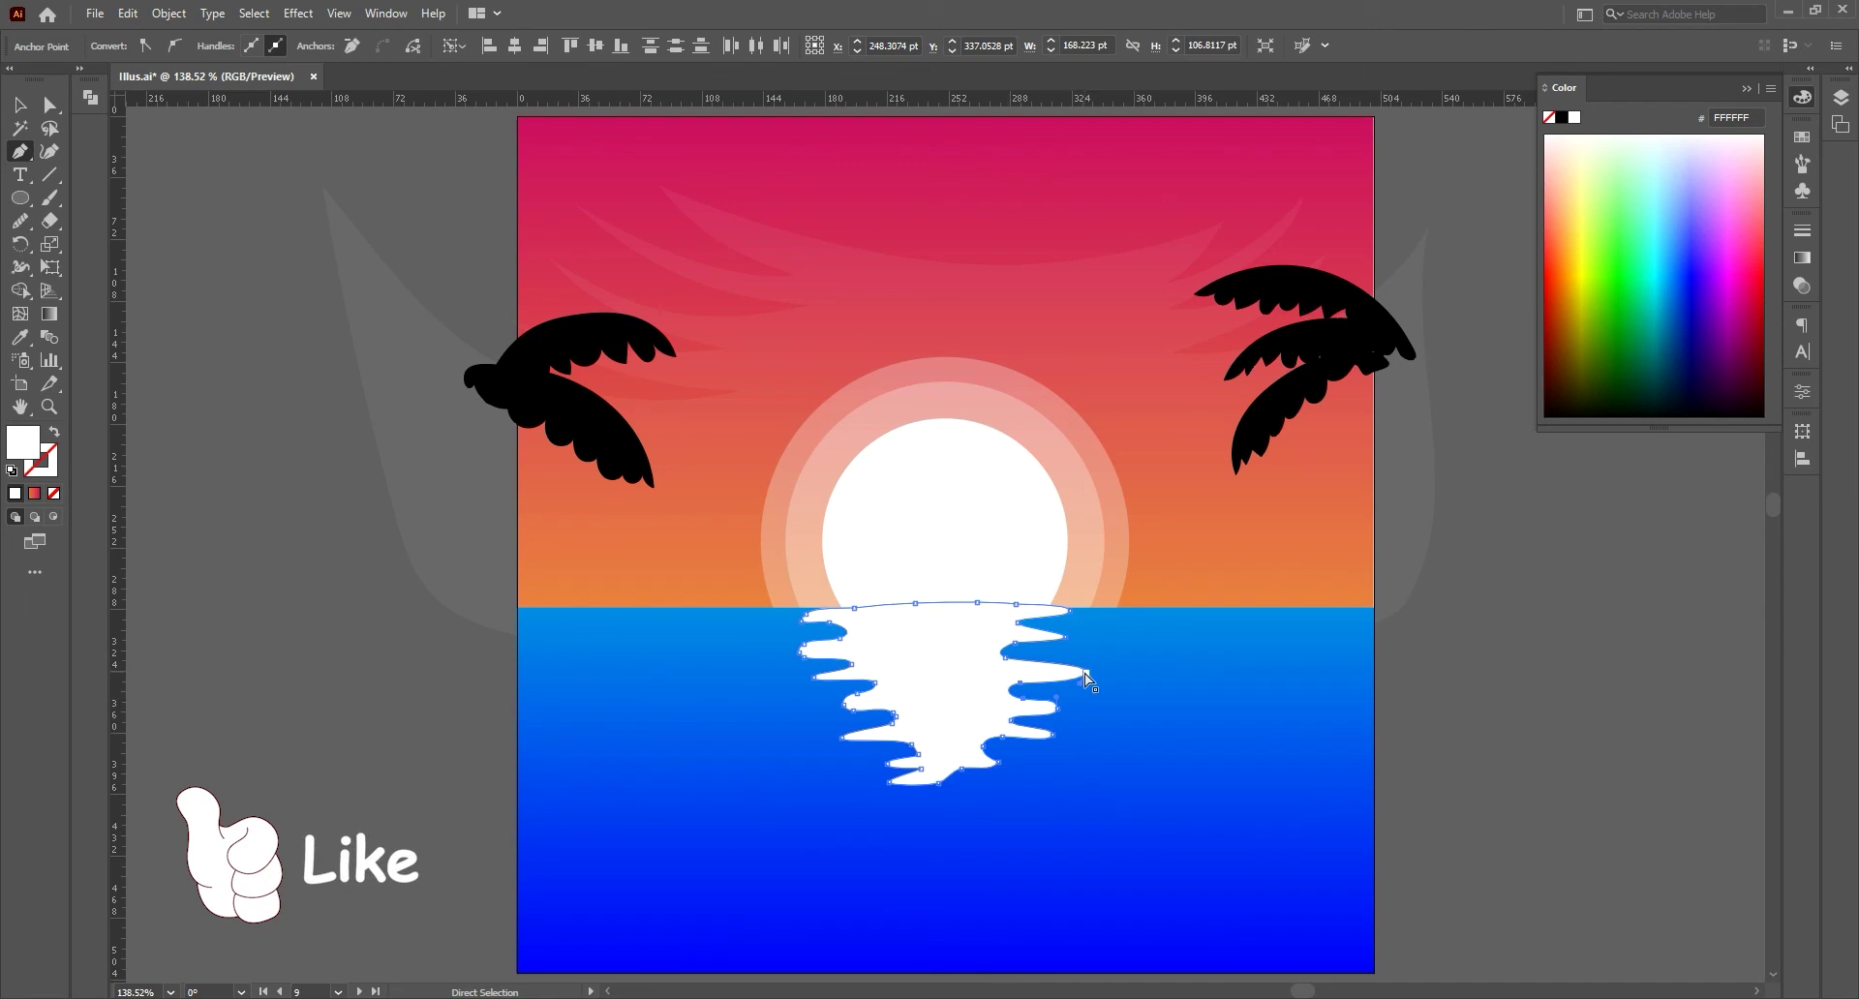
key("v")
left_click(398, 694)
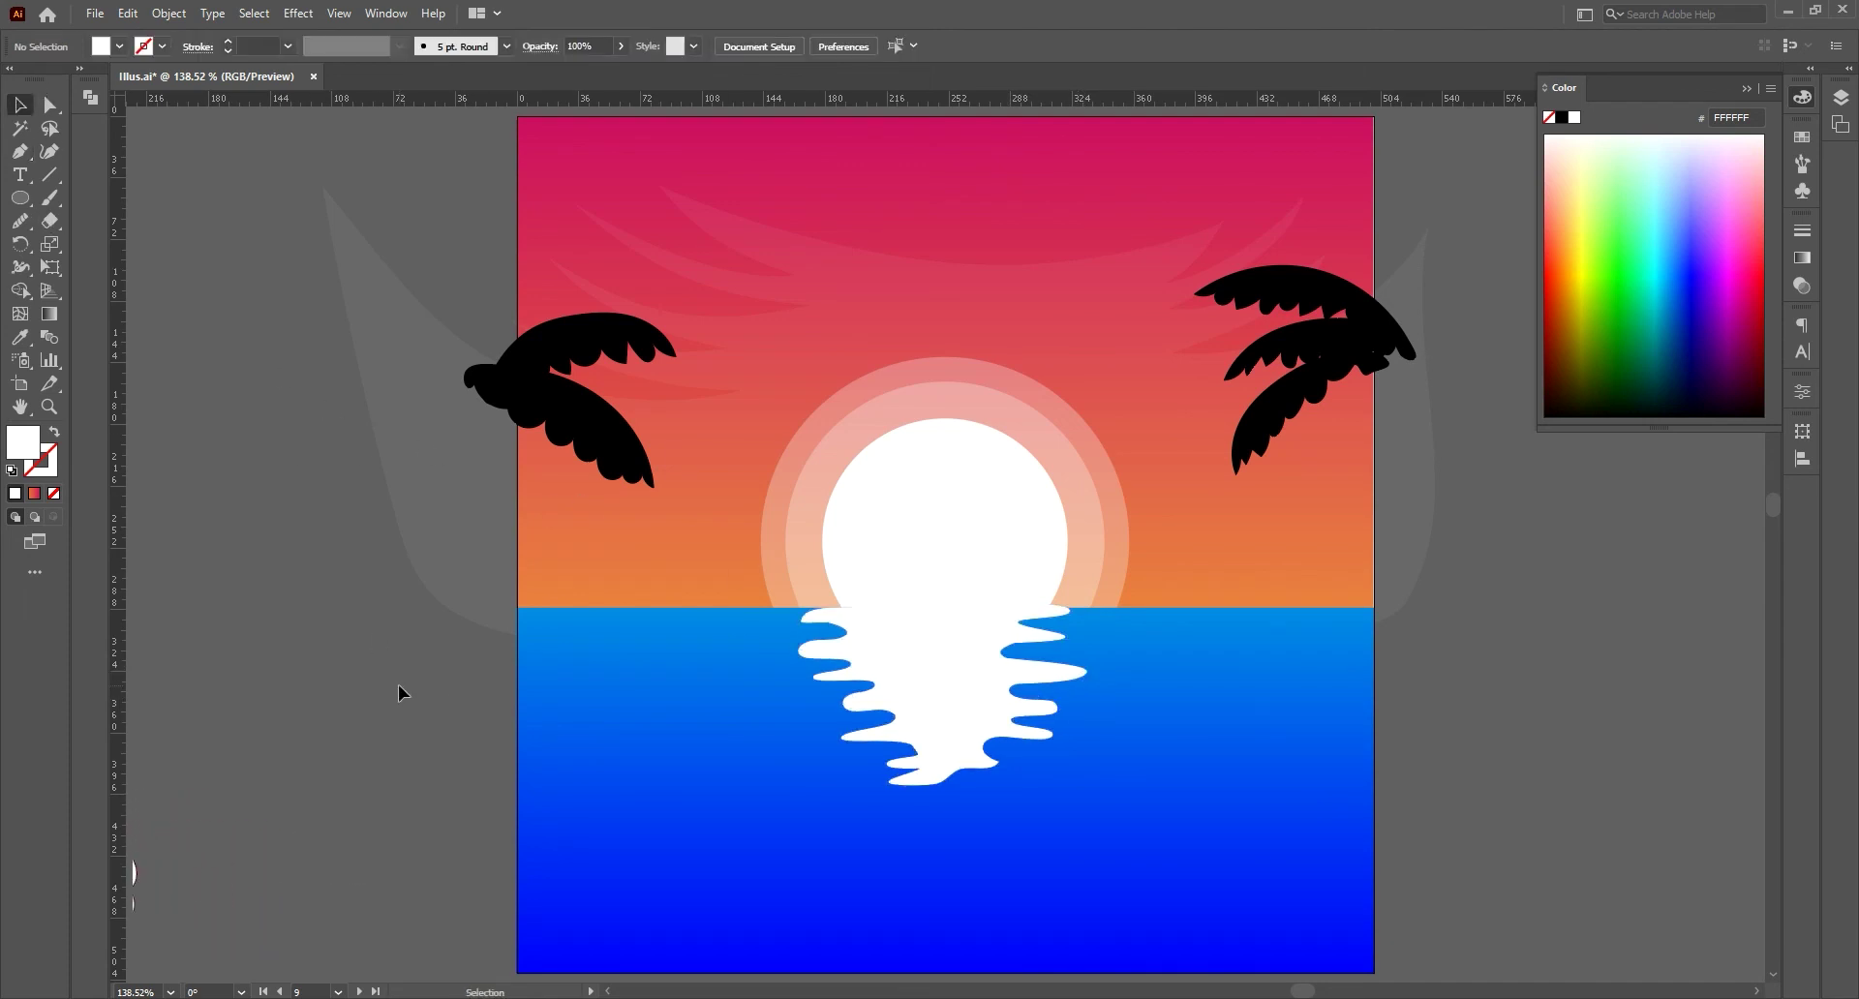
- Narrow the white reflection shape from its right side with Free Transform
left_click_drag(915, 678, 930, 666)
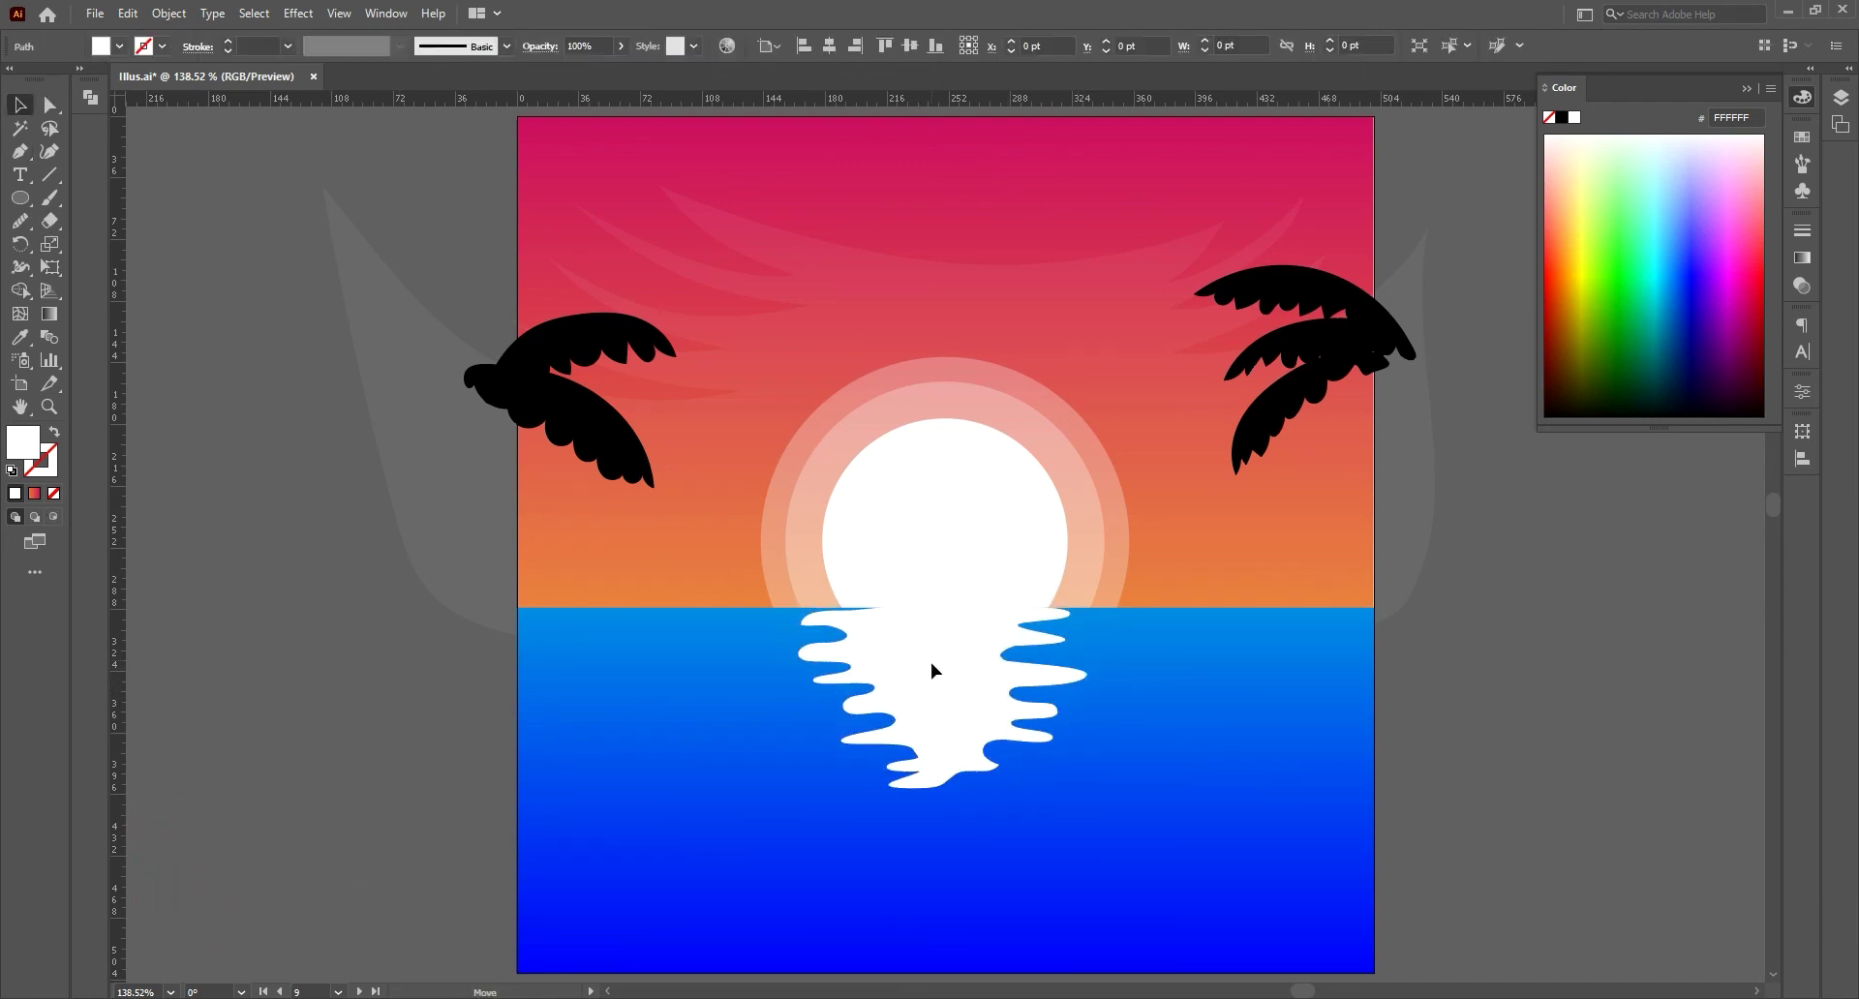
key("e")
key("v")
mouse_move(1085, 691)
left_mouse_down()
mouse_move(1070, 691)
mouse_move(1138, 672)
left_mouse_up()
key("e")
key("v")
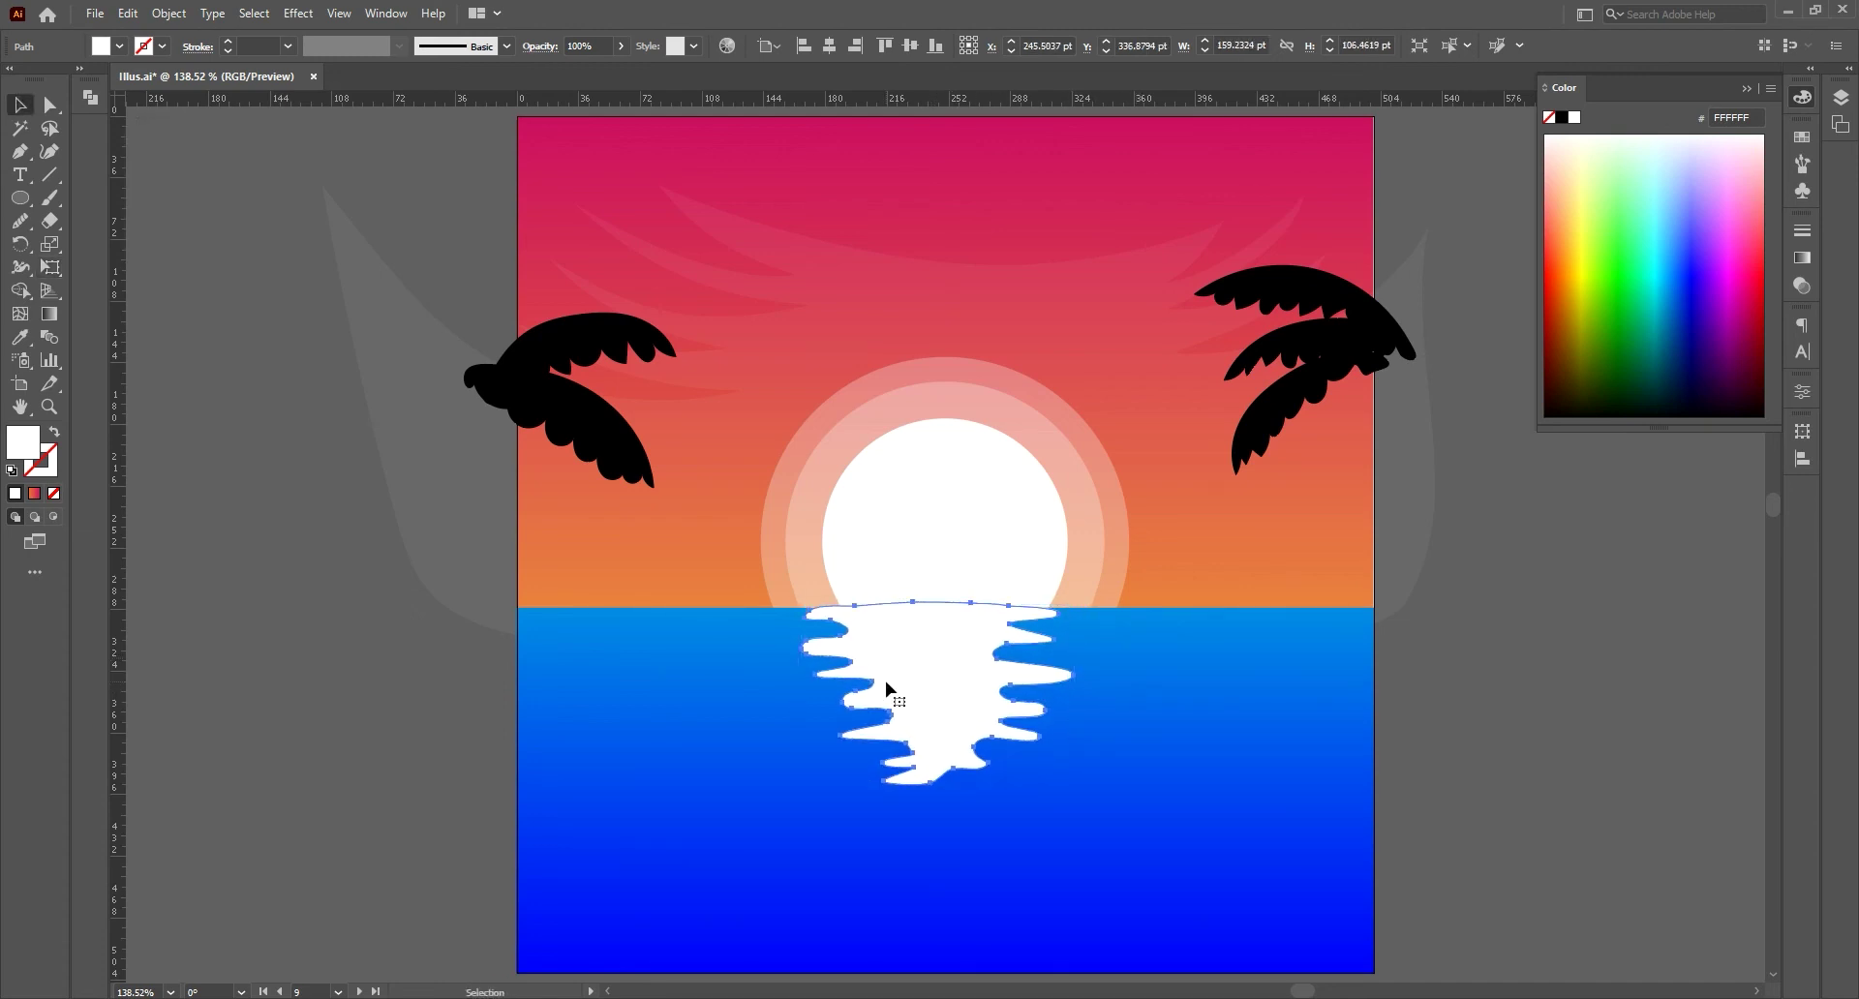
- Lower the reflection's opacity to 24% and deselect it
left_click(621, 46)
left_click_drag(621, 71, 568, 71)
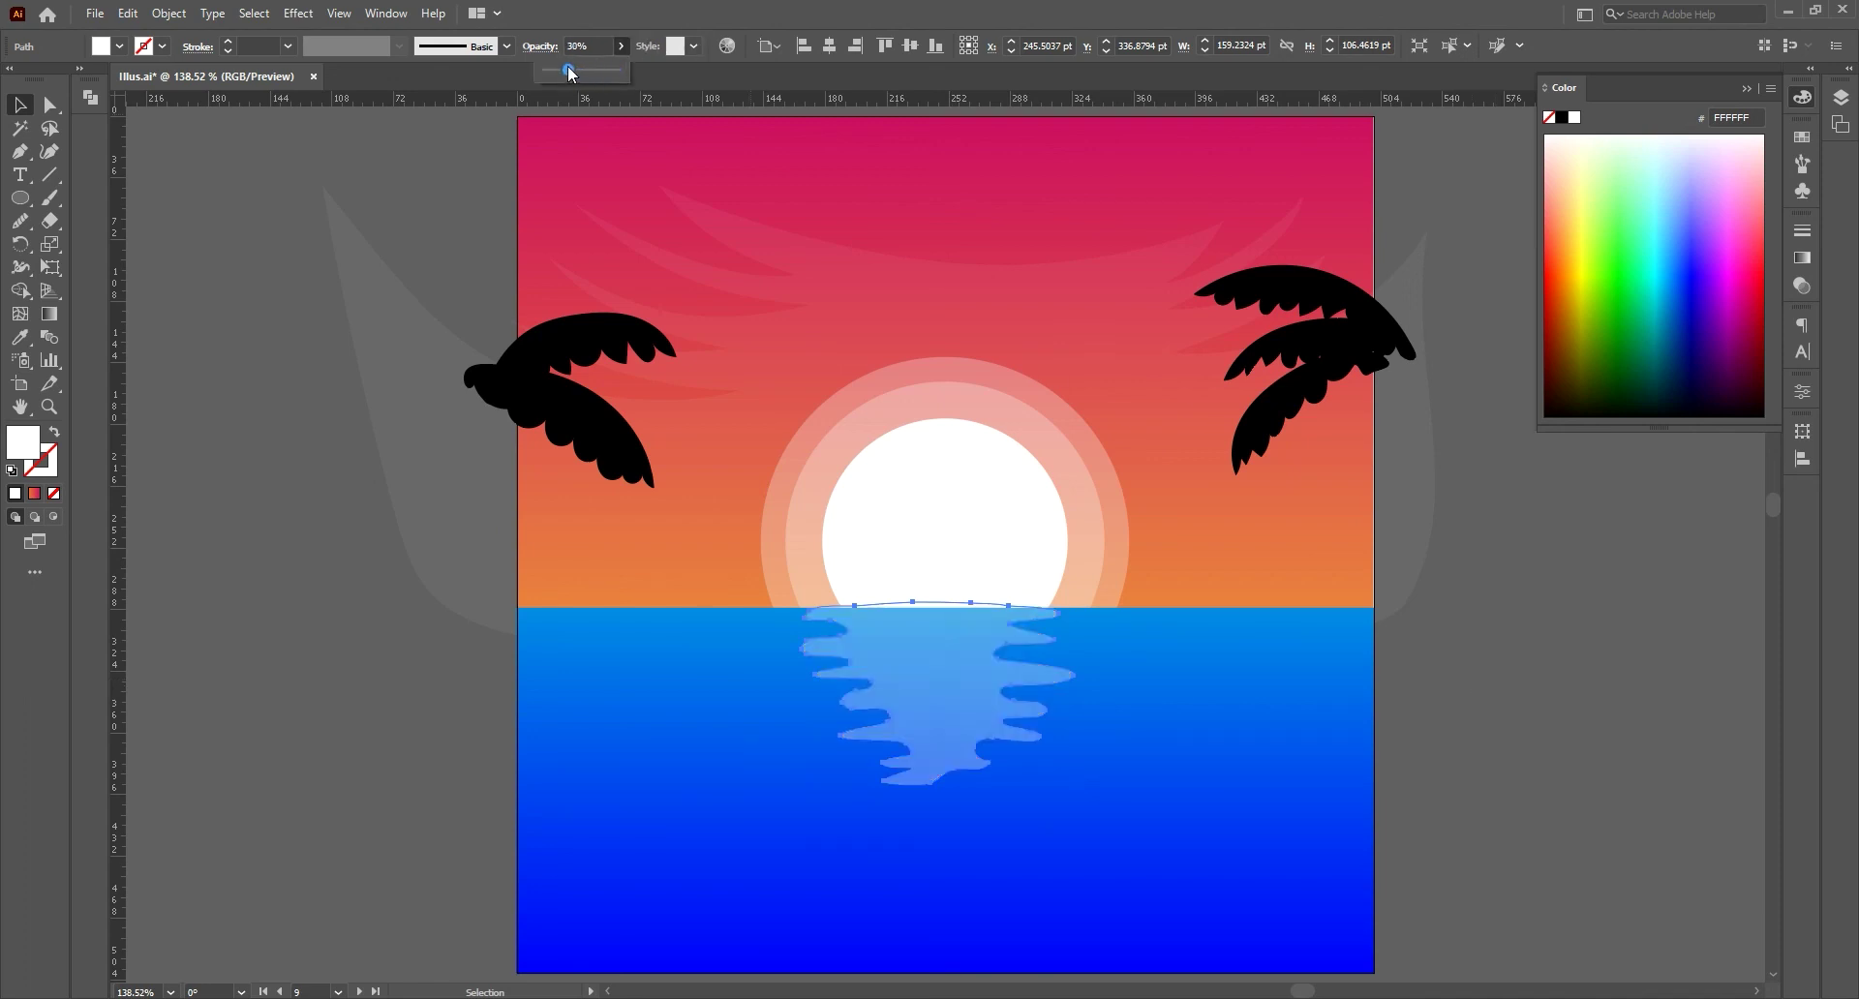
left_click(445, 682)
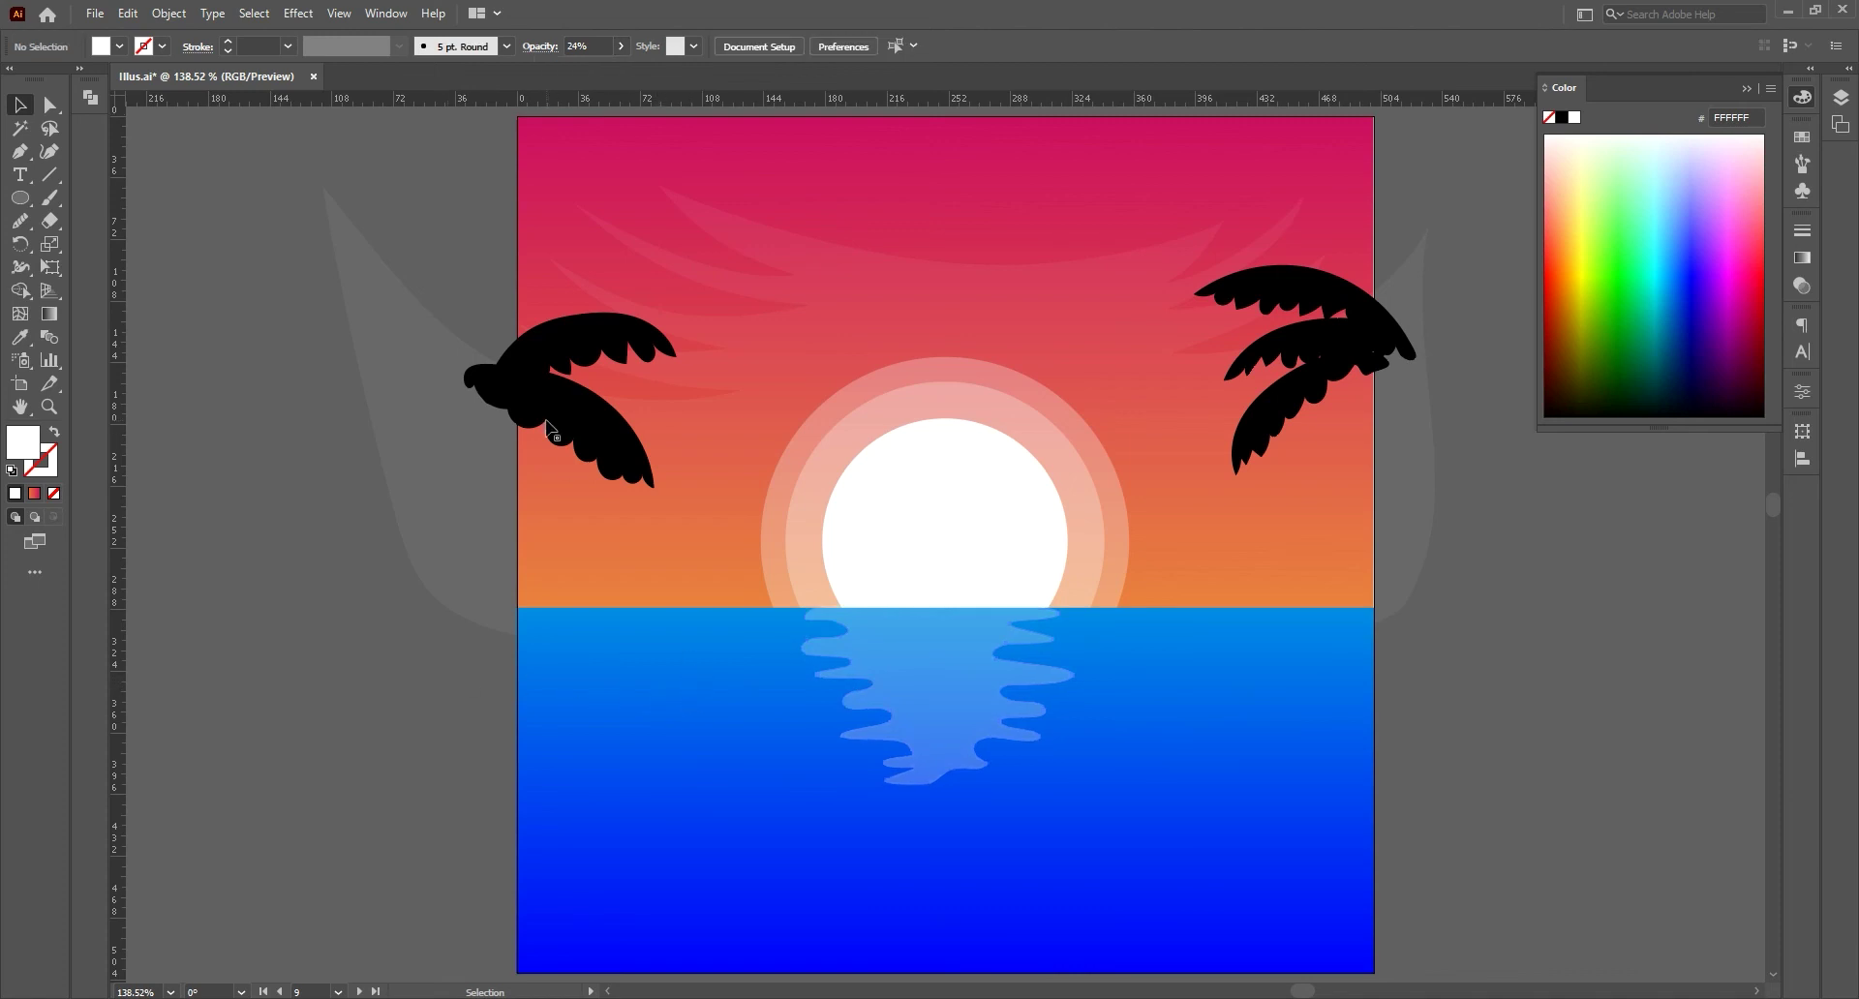
left_click(22, 221)
- Pencil six cloud streaks around the sun, filling each one white
left_click(102, 244)
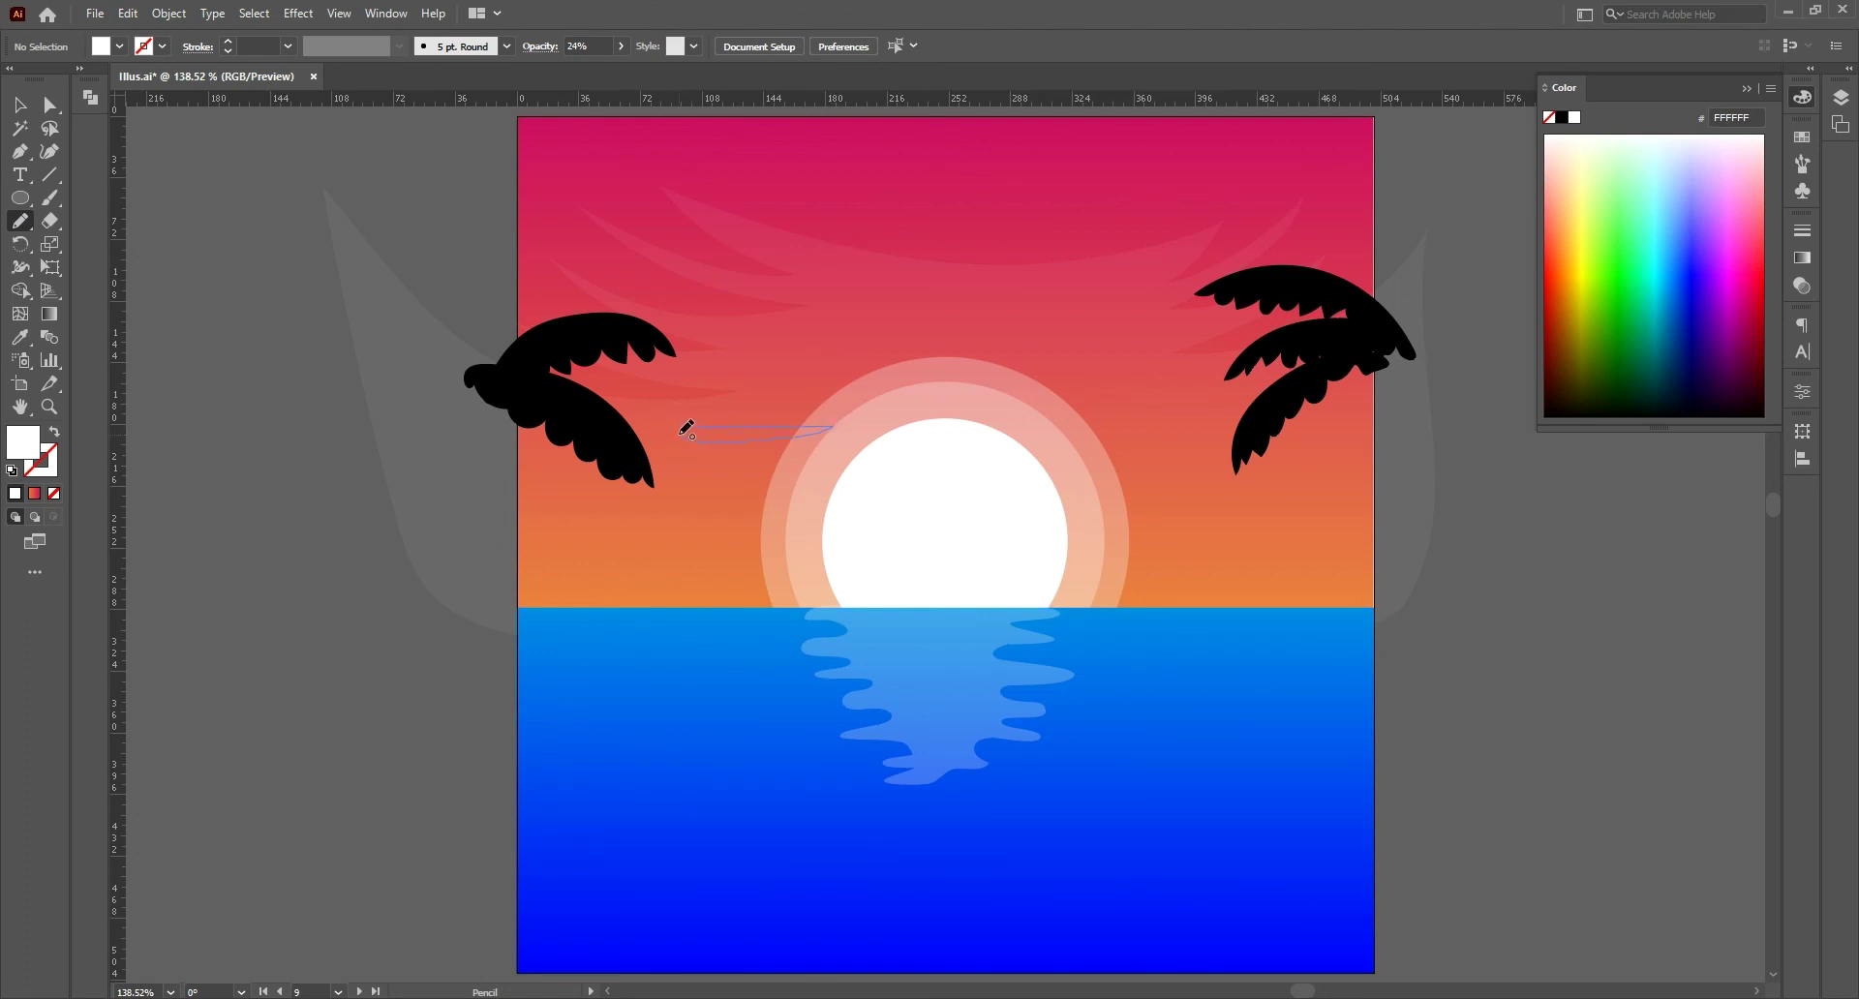
left_click_drag(686, 428, 683, 428)
left_click(14, 492)
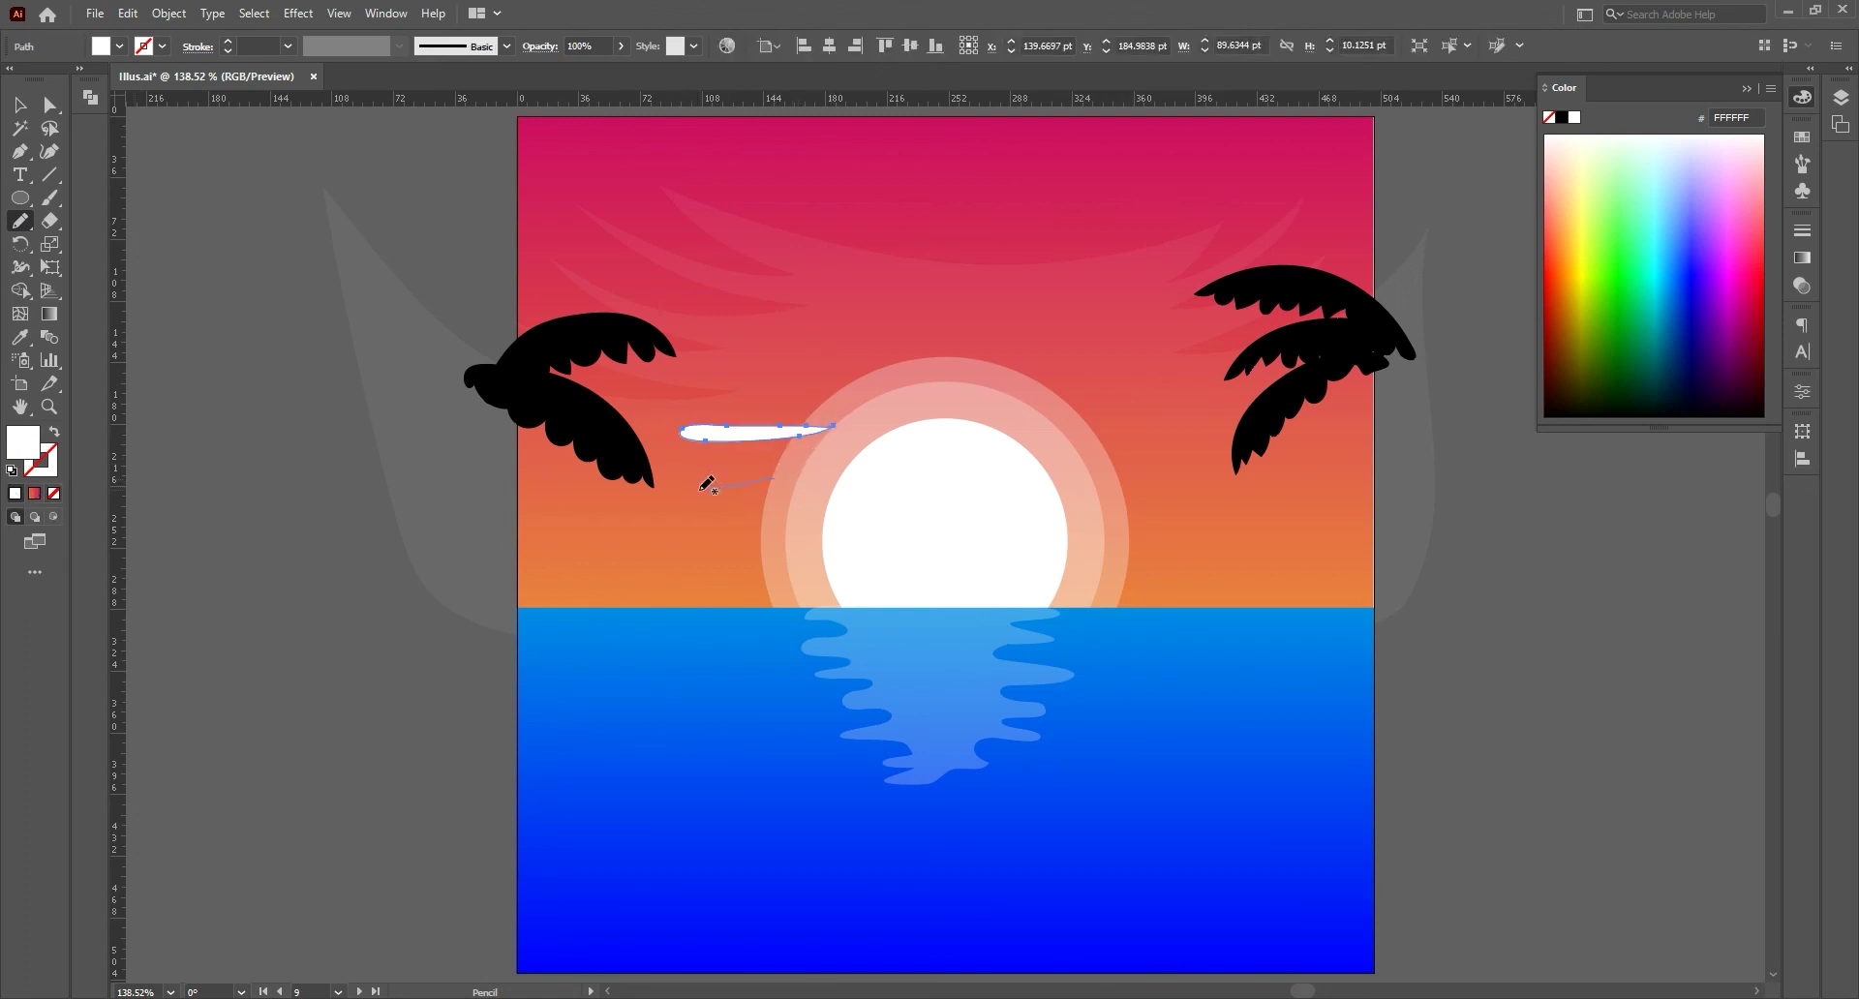
left_click_drag(779, 482, 699, 491)
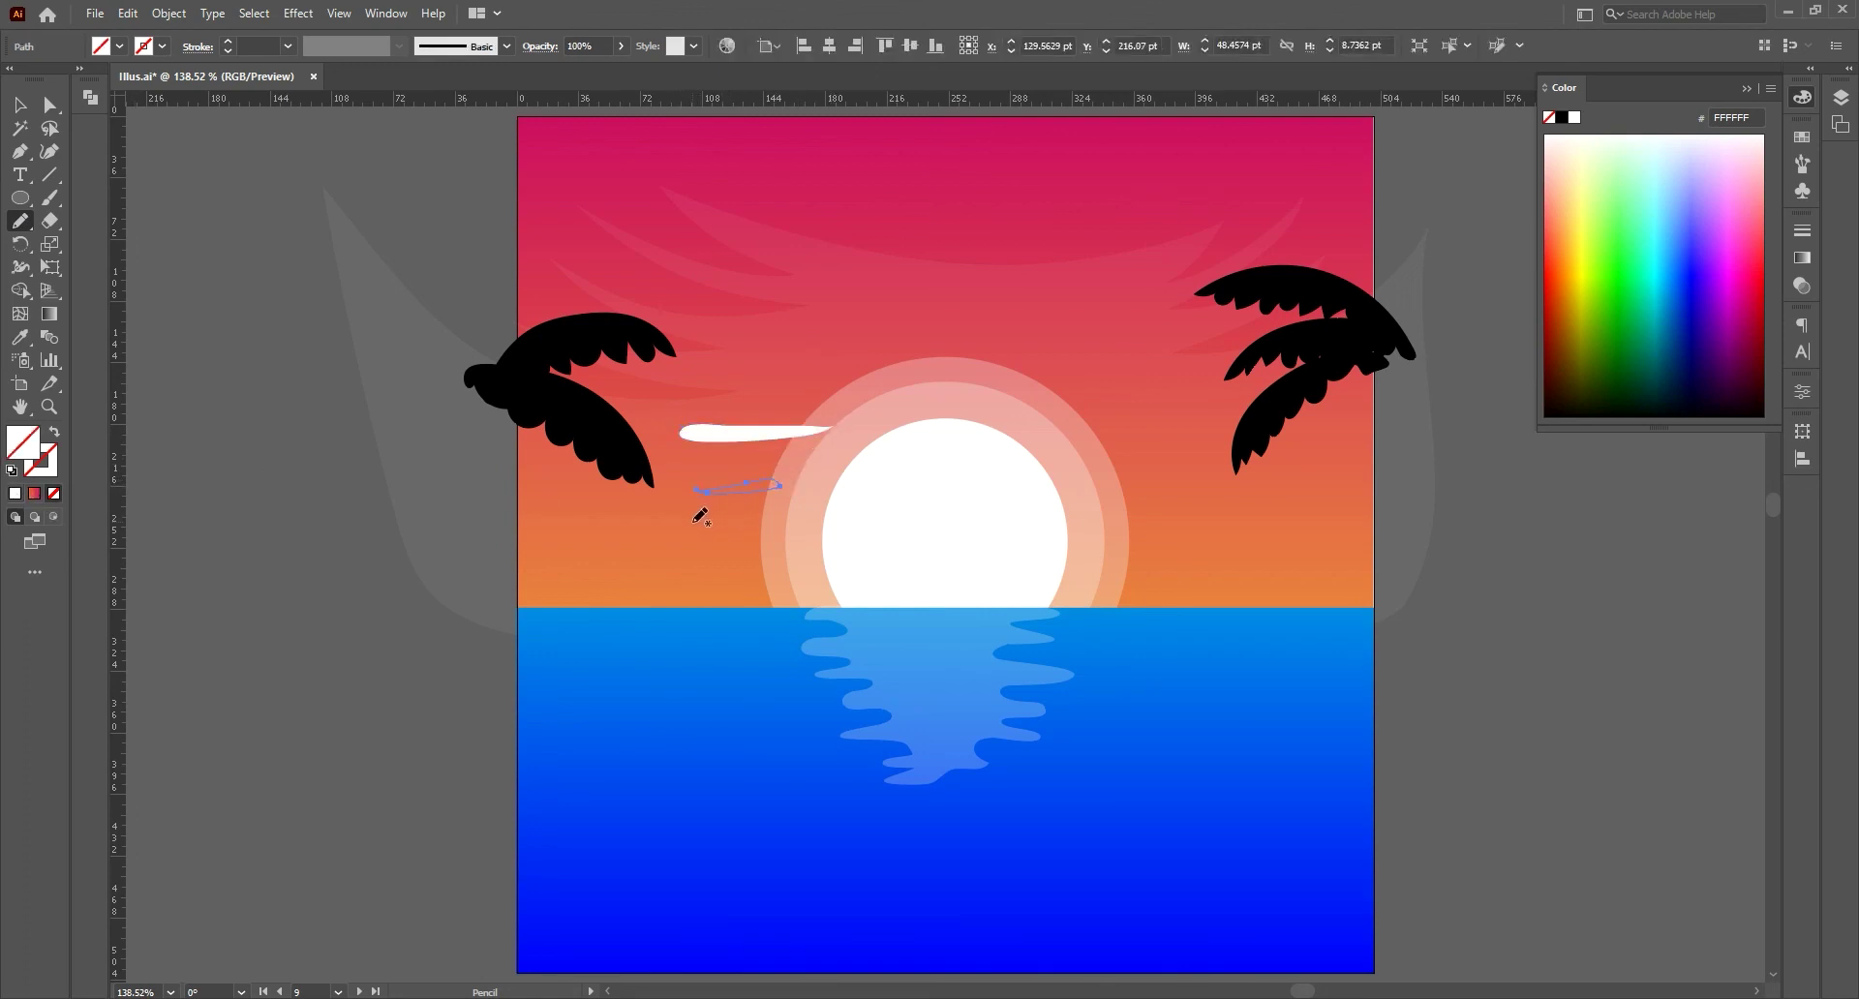
left_click(14, 493)
left_click_drag(716, 523, 713, 526)
left_click(15, 492)
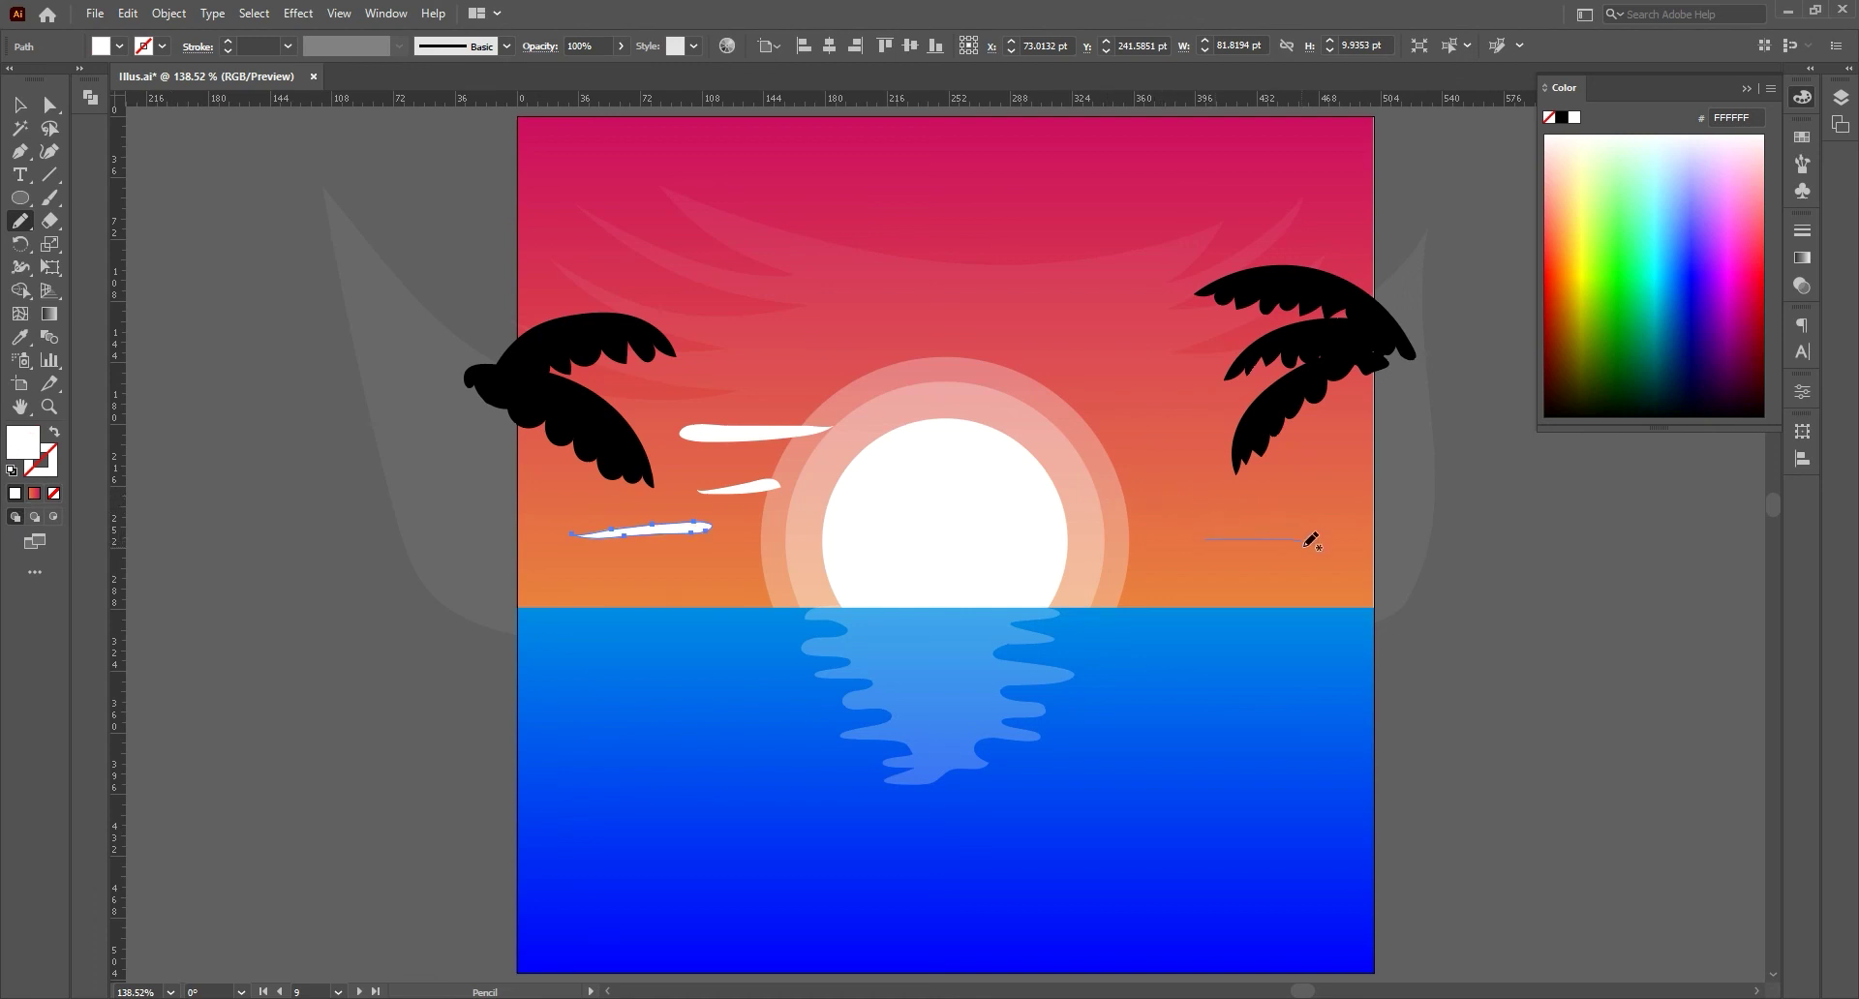
left_click_drag(1195, 543, 1196, 545)
key("comma")
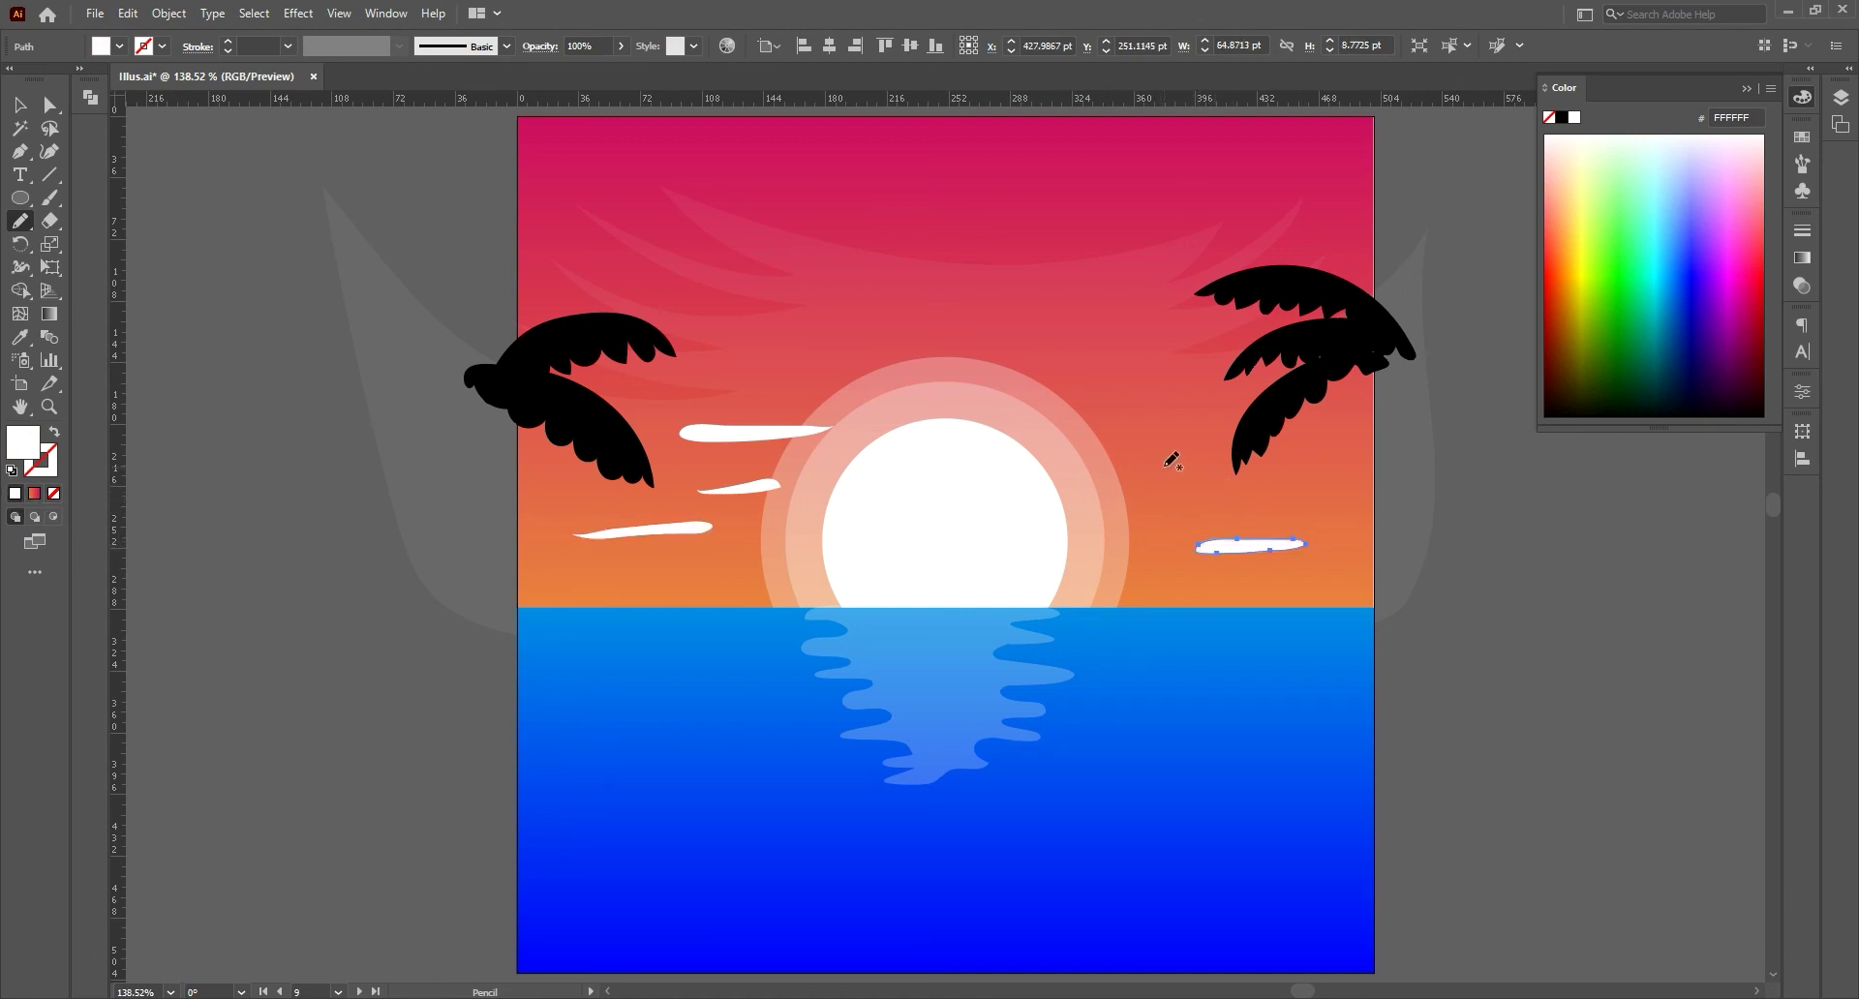
left_click_drag(1053, 472, 1172, 469)
key("comma")
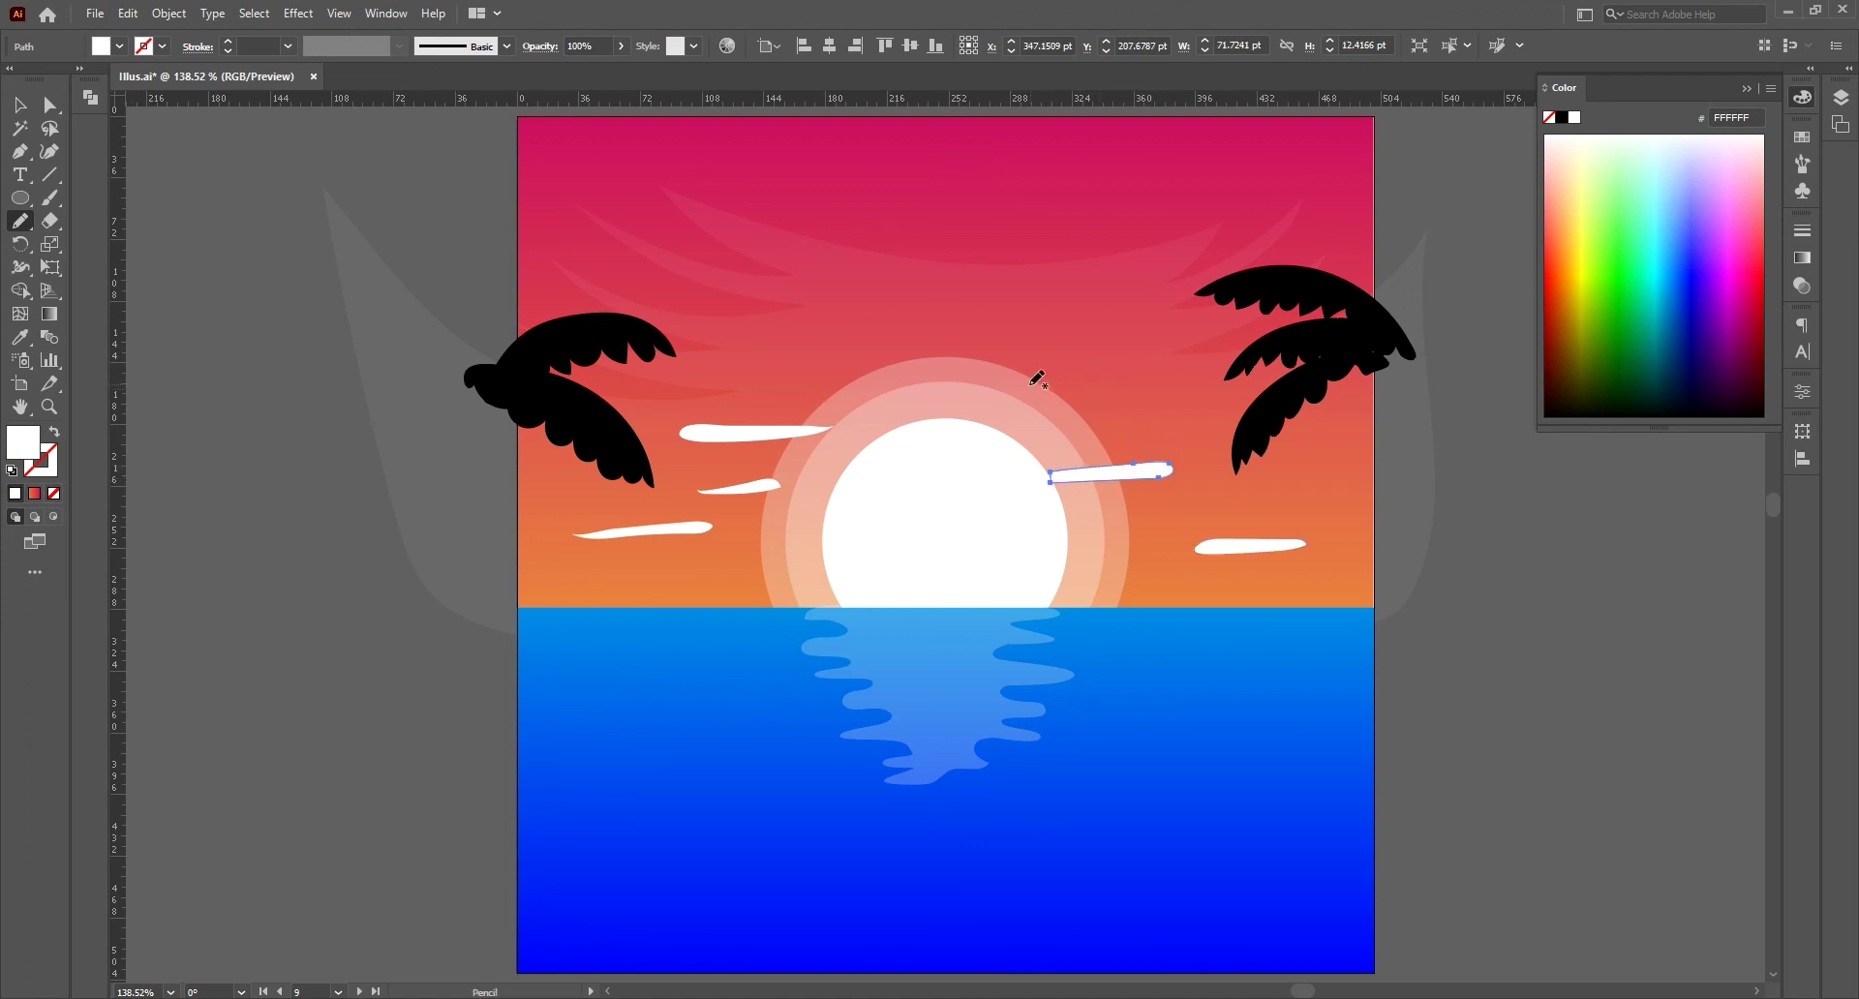
left_click_drag(1108, 363, 1125, 367)
left_click_drag(993, 371, 997, 375)
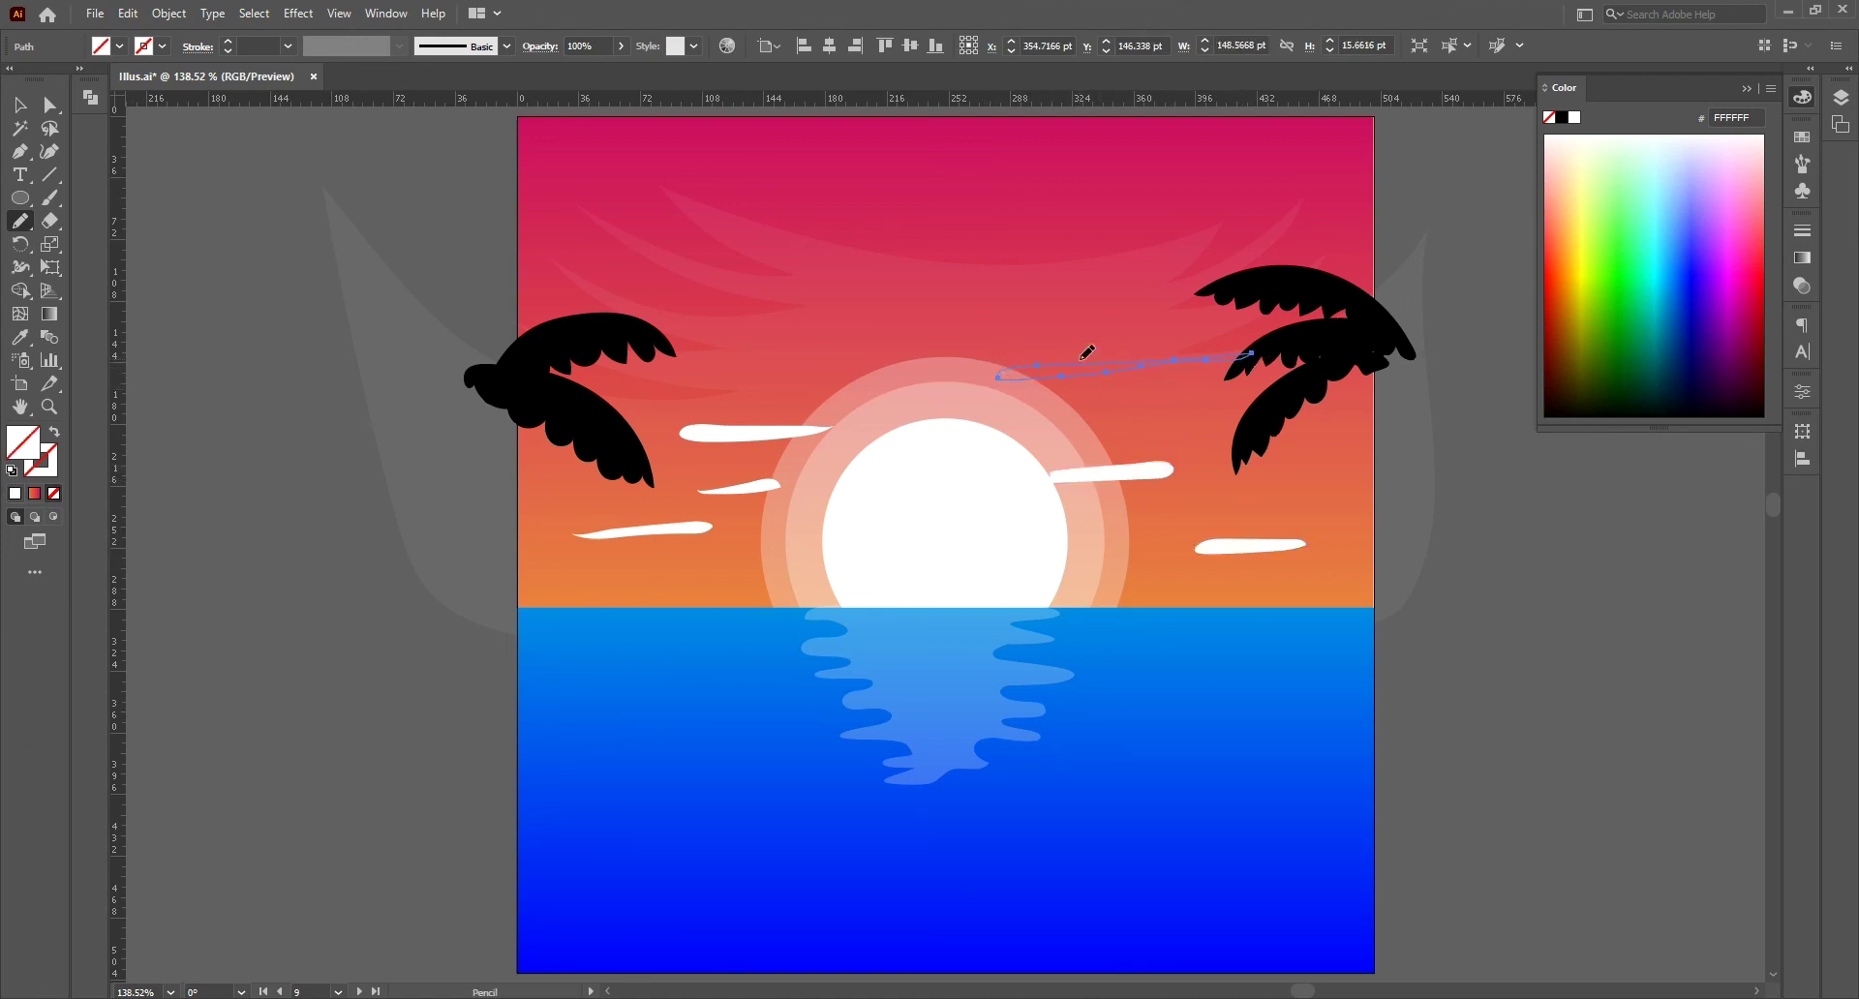
key("comma")
- Select all six cloud streaks and set their opacity to 27%
key("v")
left_click(289, 531)
left_click(746, 489, "shift")
left_click(809, 432, "shift")
left_click(697, 527, "shift")
left_click(1130, 471, "shift")
left_click(1120, 367, "shift")
left_click(1233, 546, "shift")
left_click(620, 46)
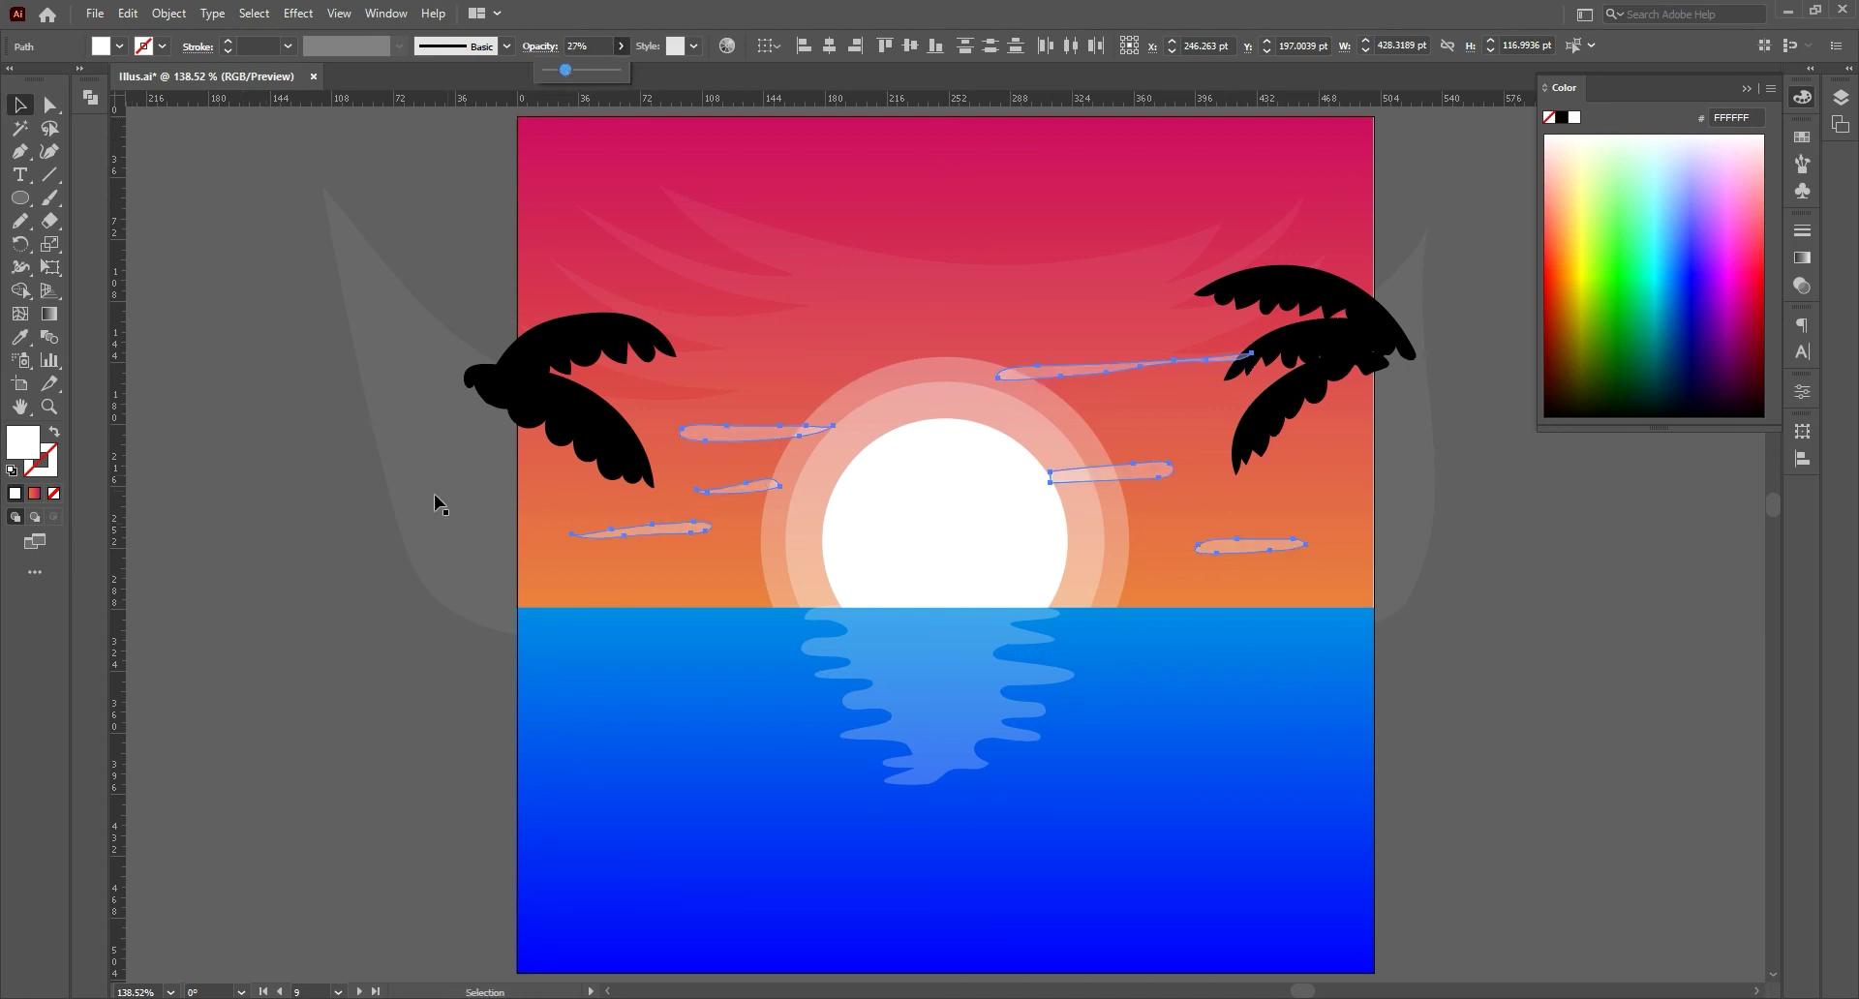
- Send the large translucent sky-streak shape to the back of the artwork
left_click_drag(415, 291, 718, 550)
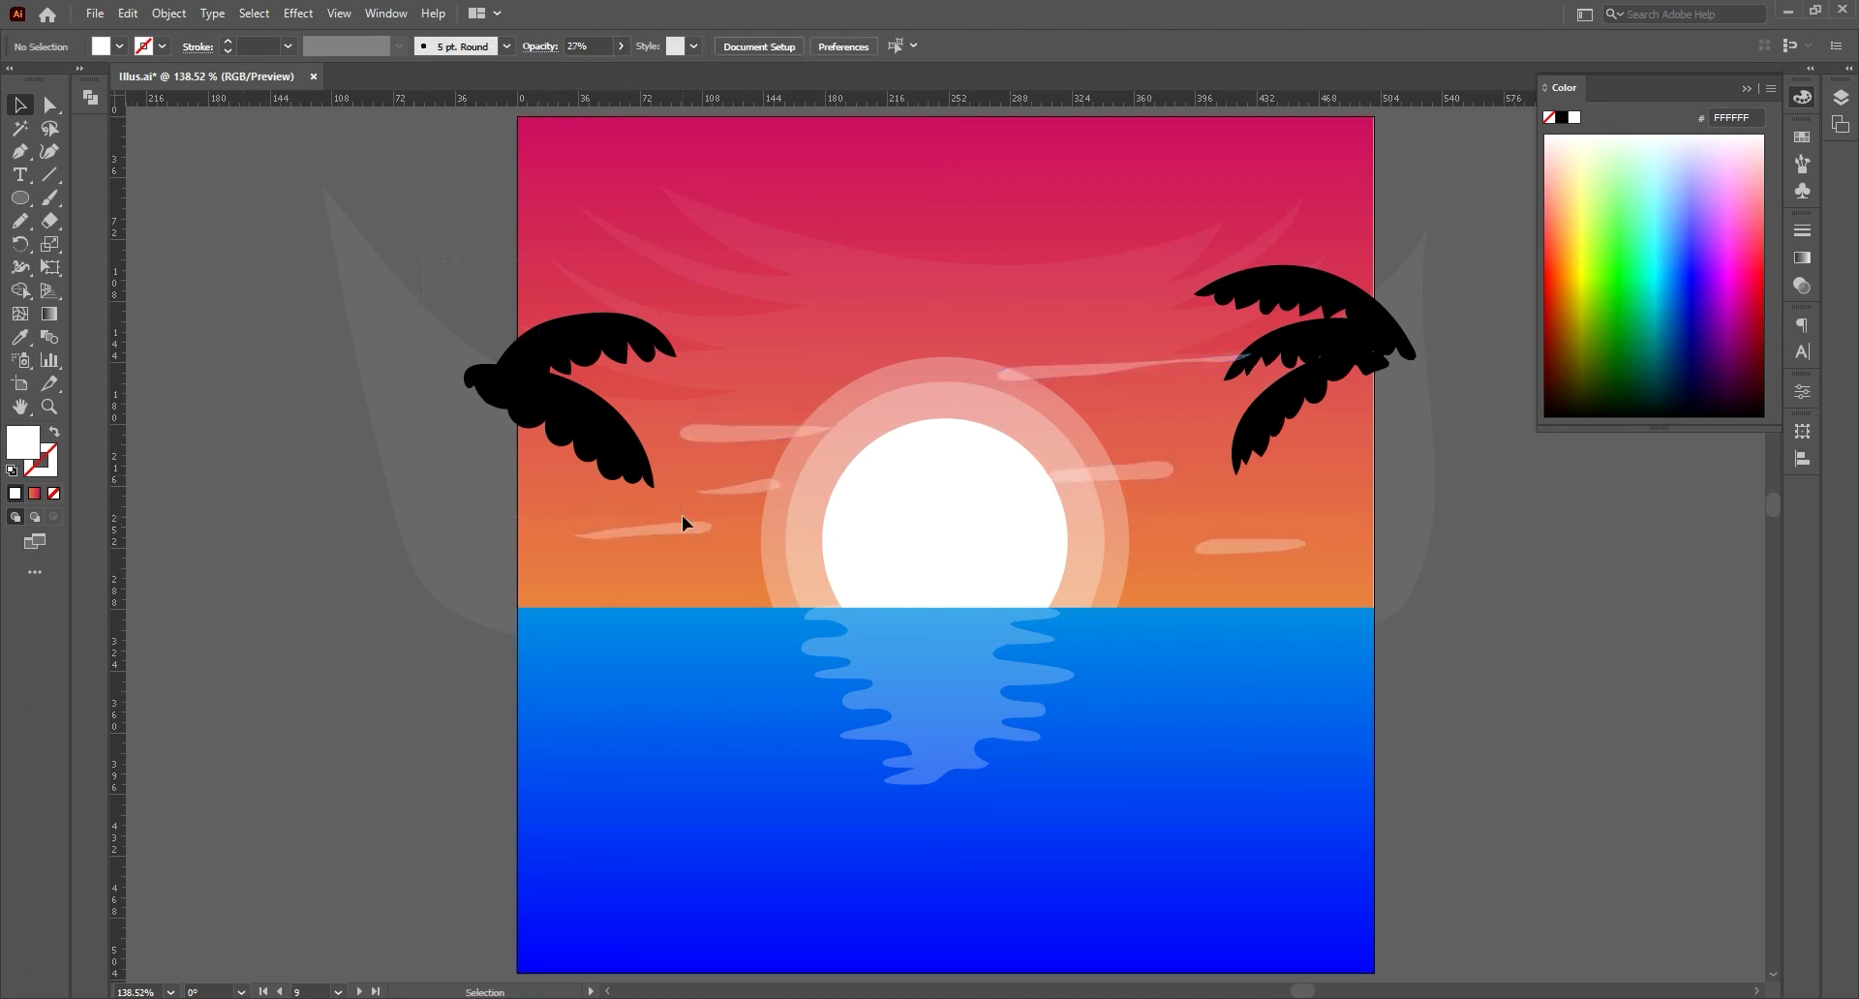
right_click(631, 388)
mouse_move(734, 693)
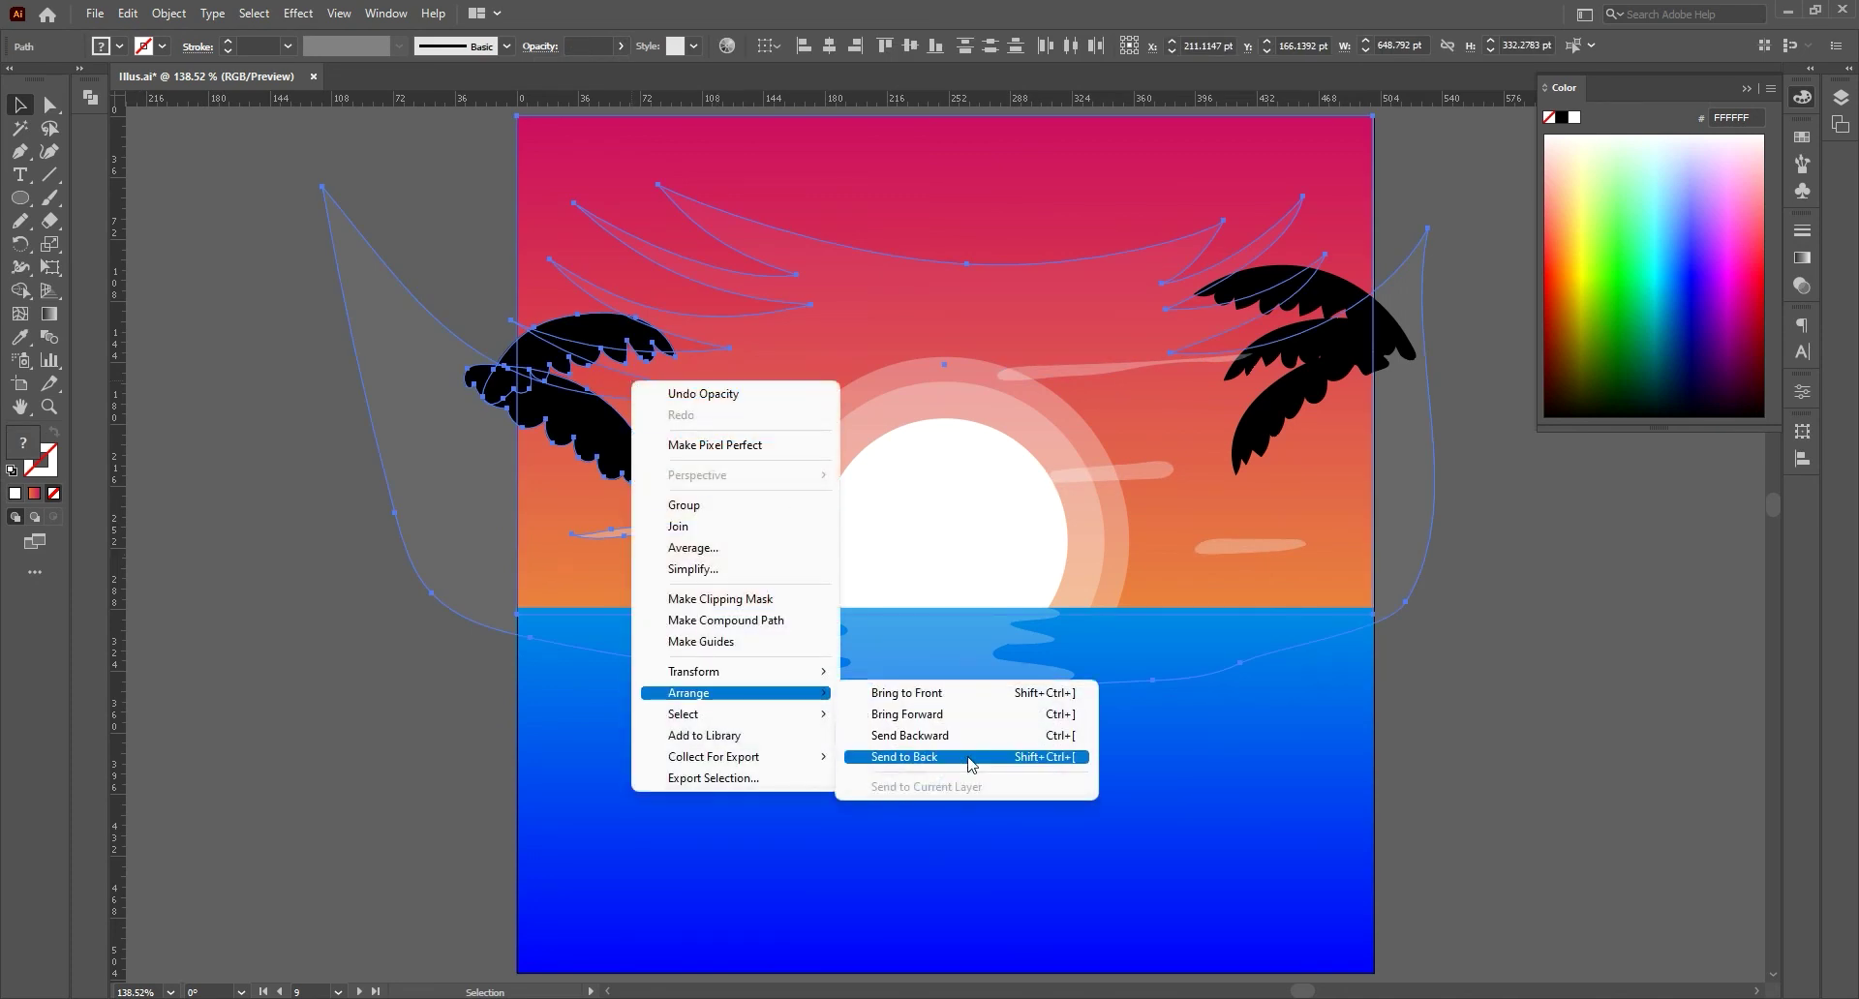
left_click(968, 758)
left_click(1419, 715)
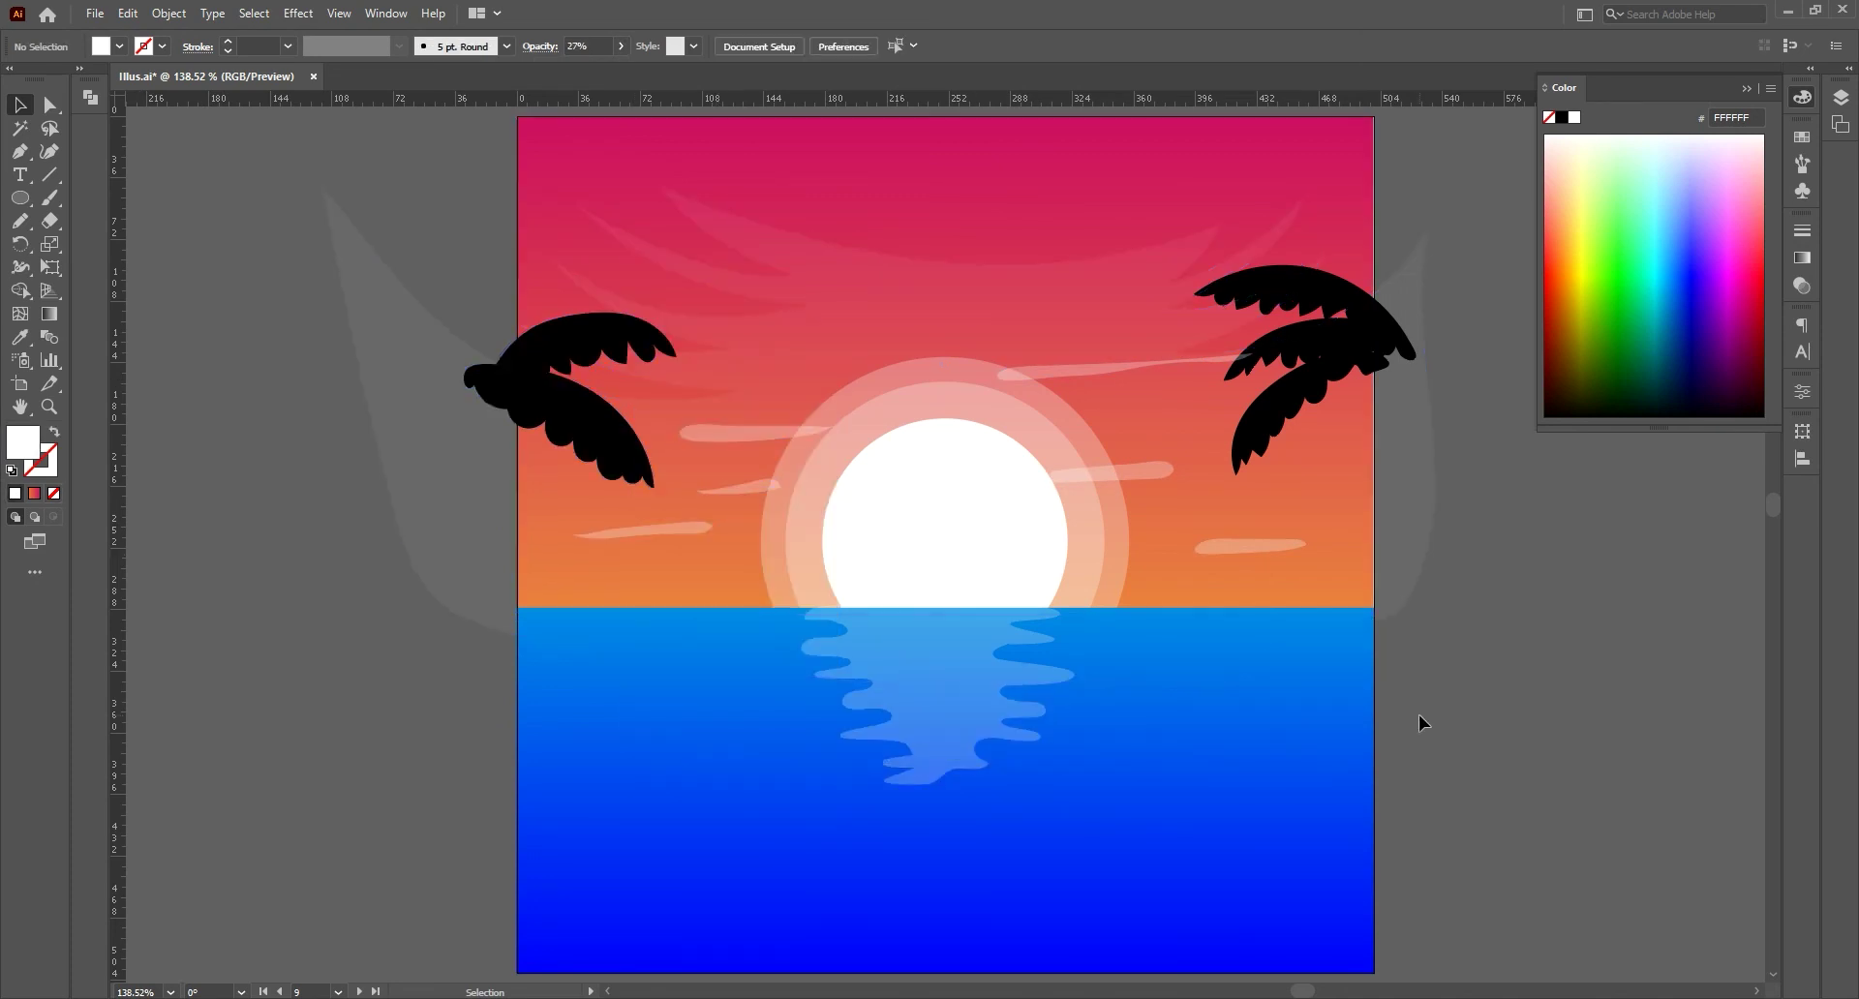
- Move the right cloud streak up and right, and shift the left clouds further left and down
left_click(1141, 473)
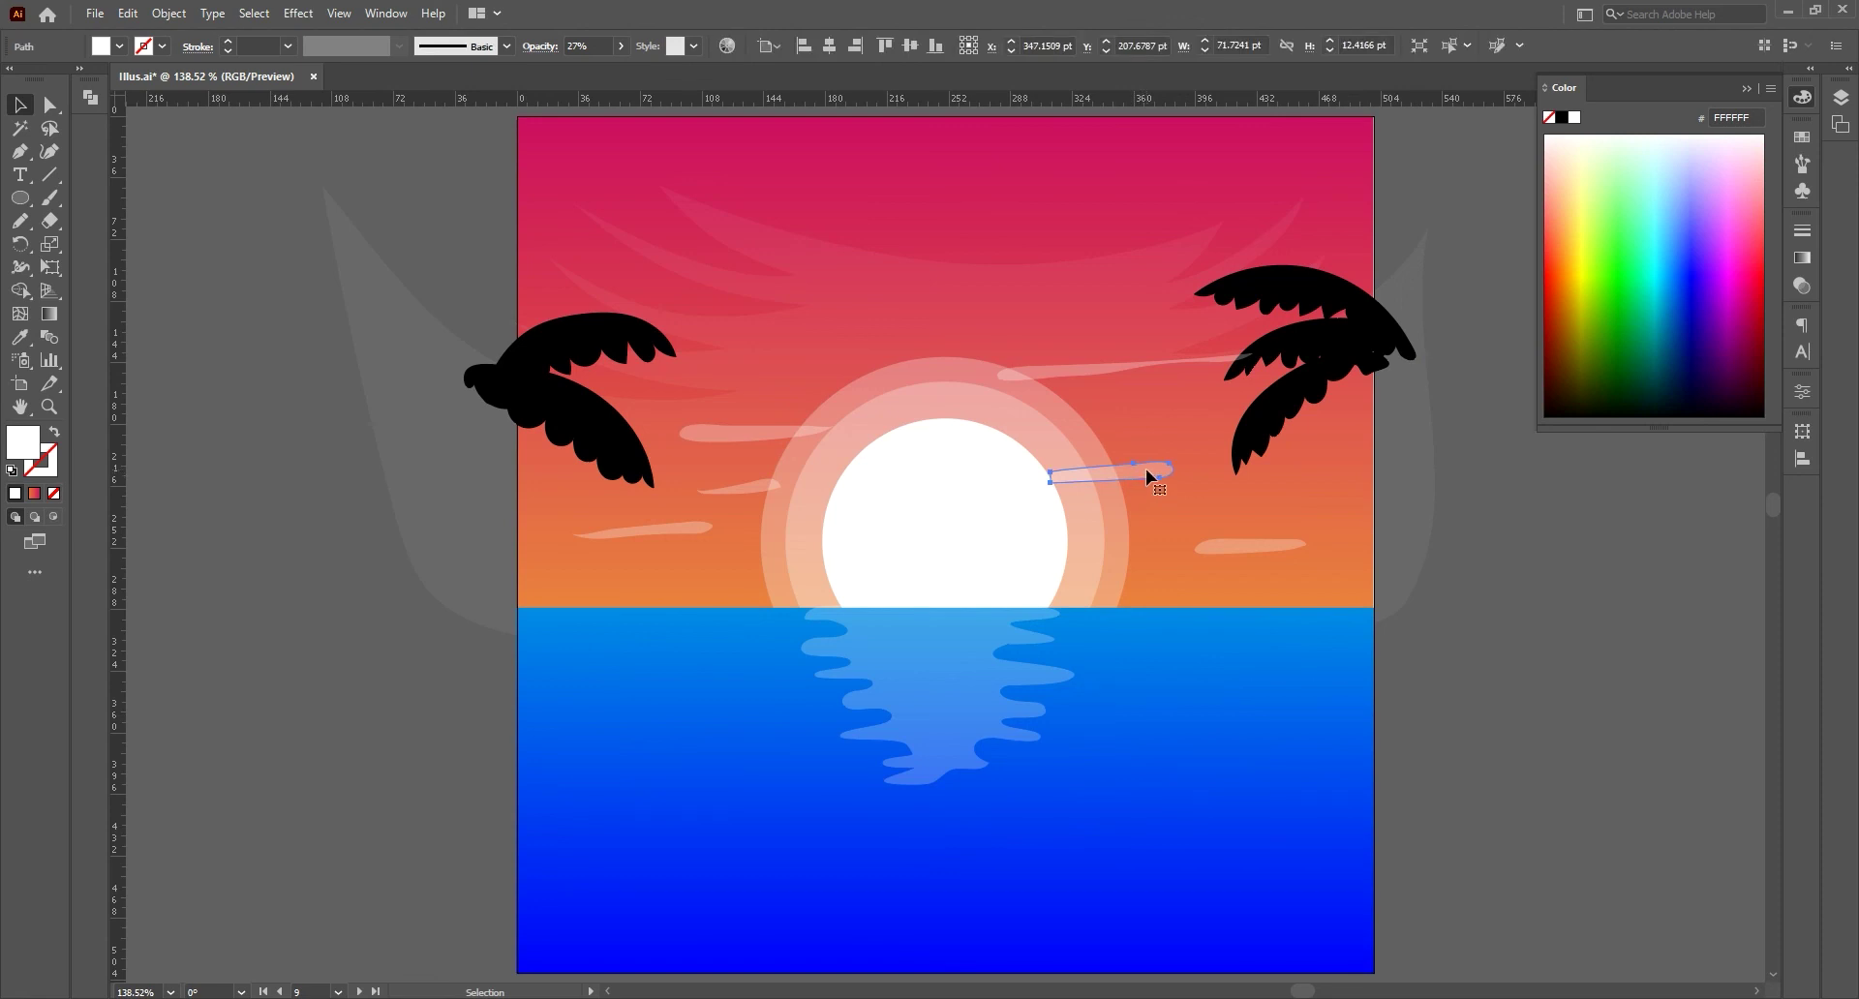
left_click_drag(1130, 470, 1198, 453)
left_click(759, 432)
mouse_move(758, 432)
left_mouse_down()
mouse_move(707, 433)
mouse_move(715, 486)
mouse_move(641, 549)
left_mouse_up()
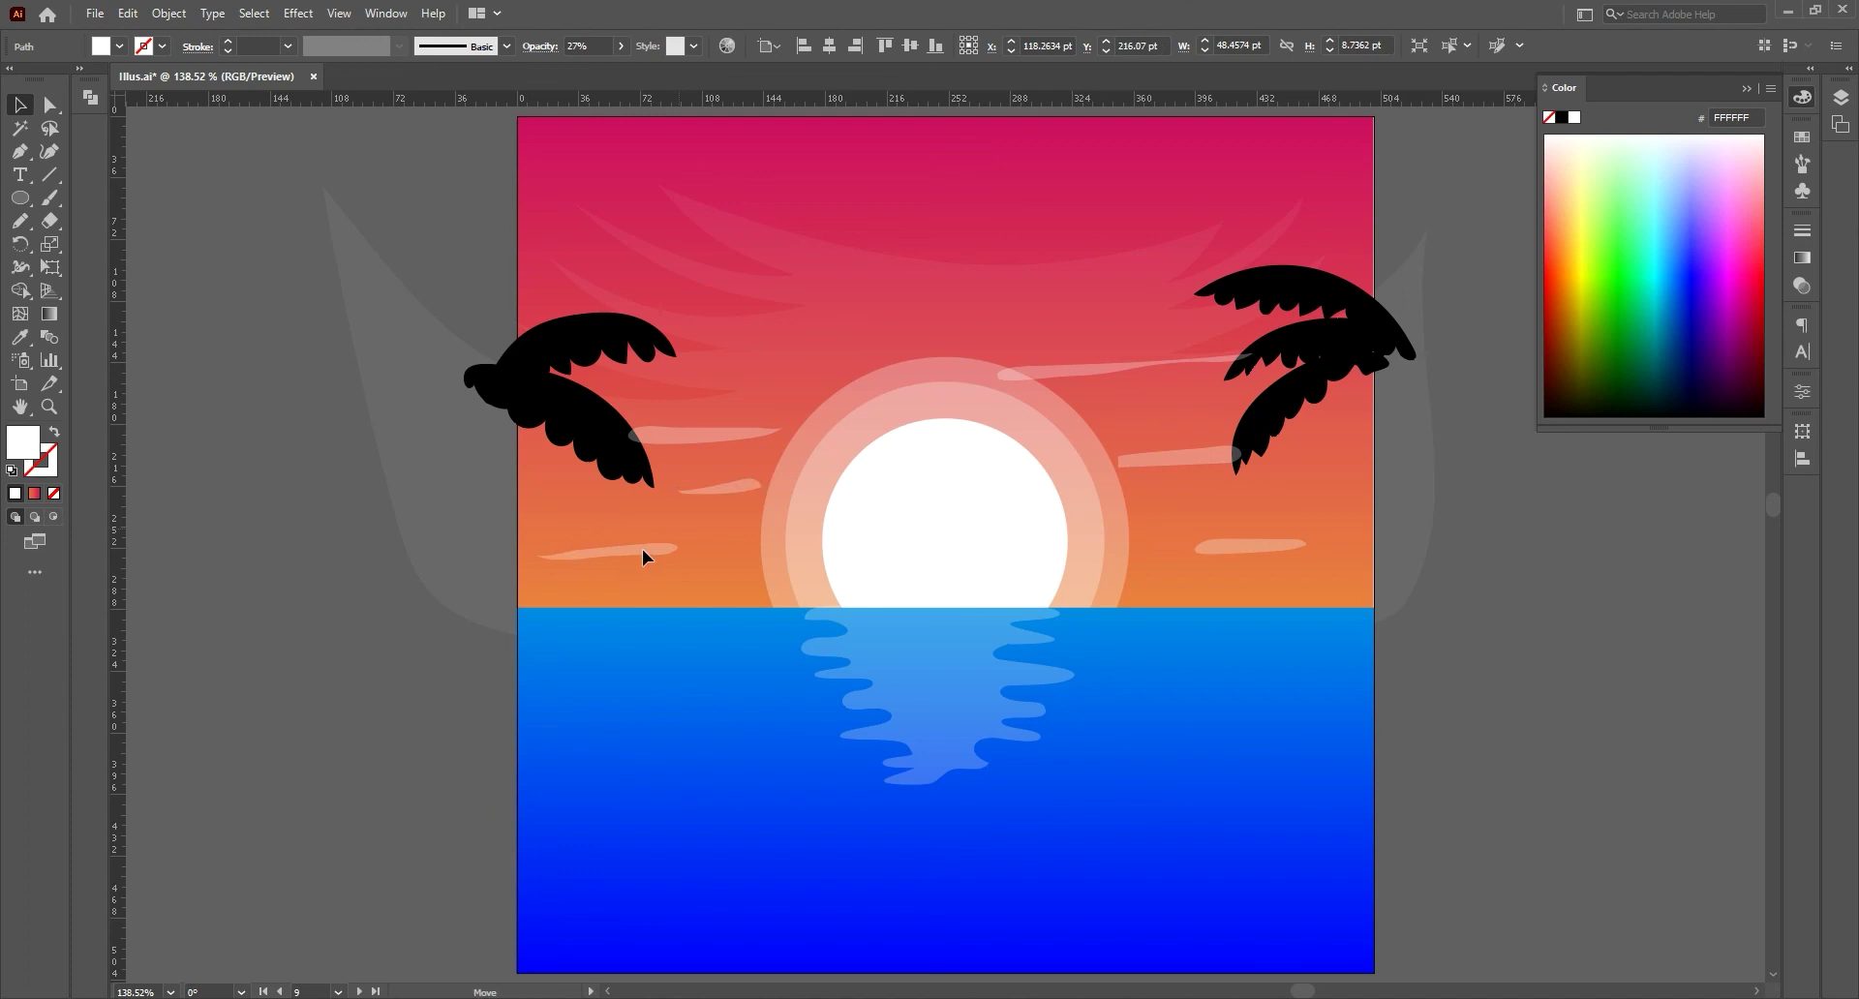
- Select all the cloud streaks and fade them to 10% opacity
left_click(718, 486, "shift")
left_click(722, 438, "shift")
left_click(1077, 372, "shift")
left_click(1186, 456, "shift")
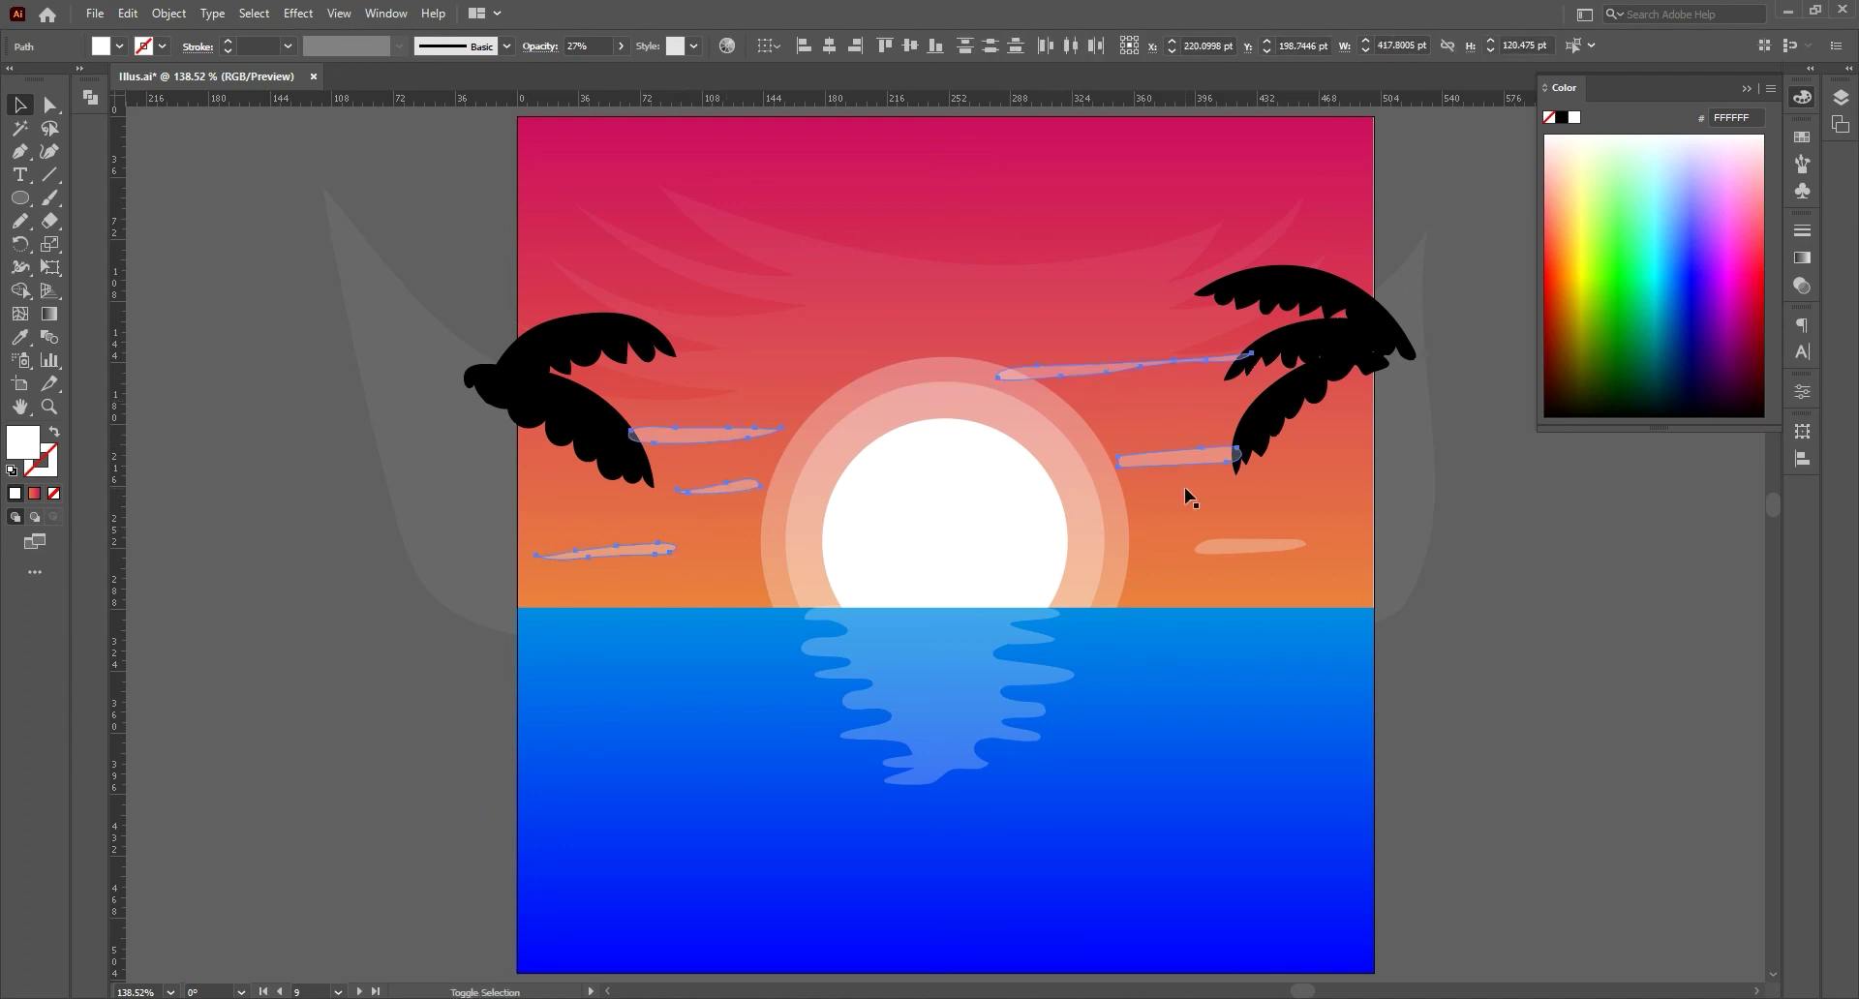
left_click(1249, 545, "shift")
left_click(585, 45)
key("Return")
left_click(1206, 341)
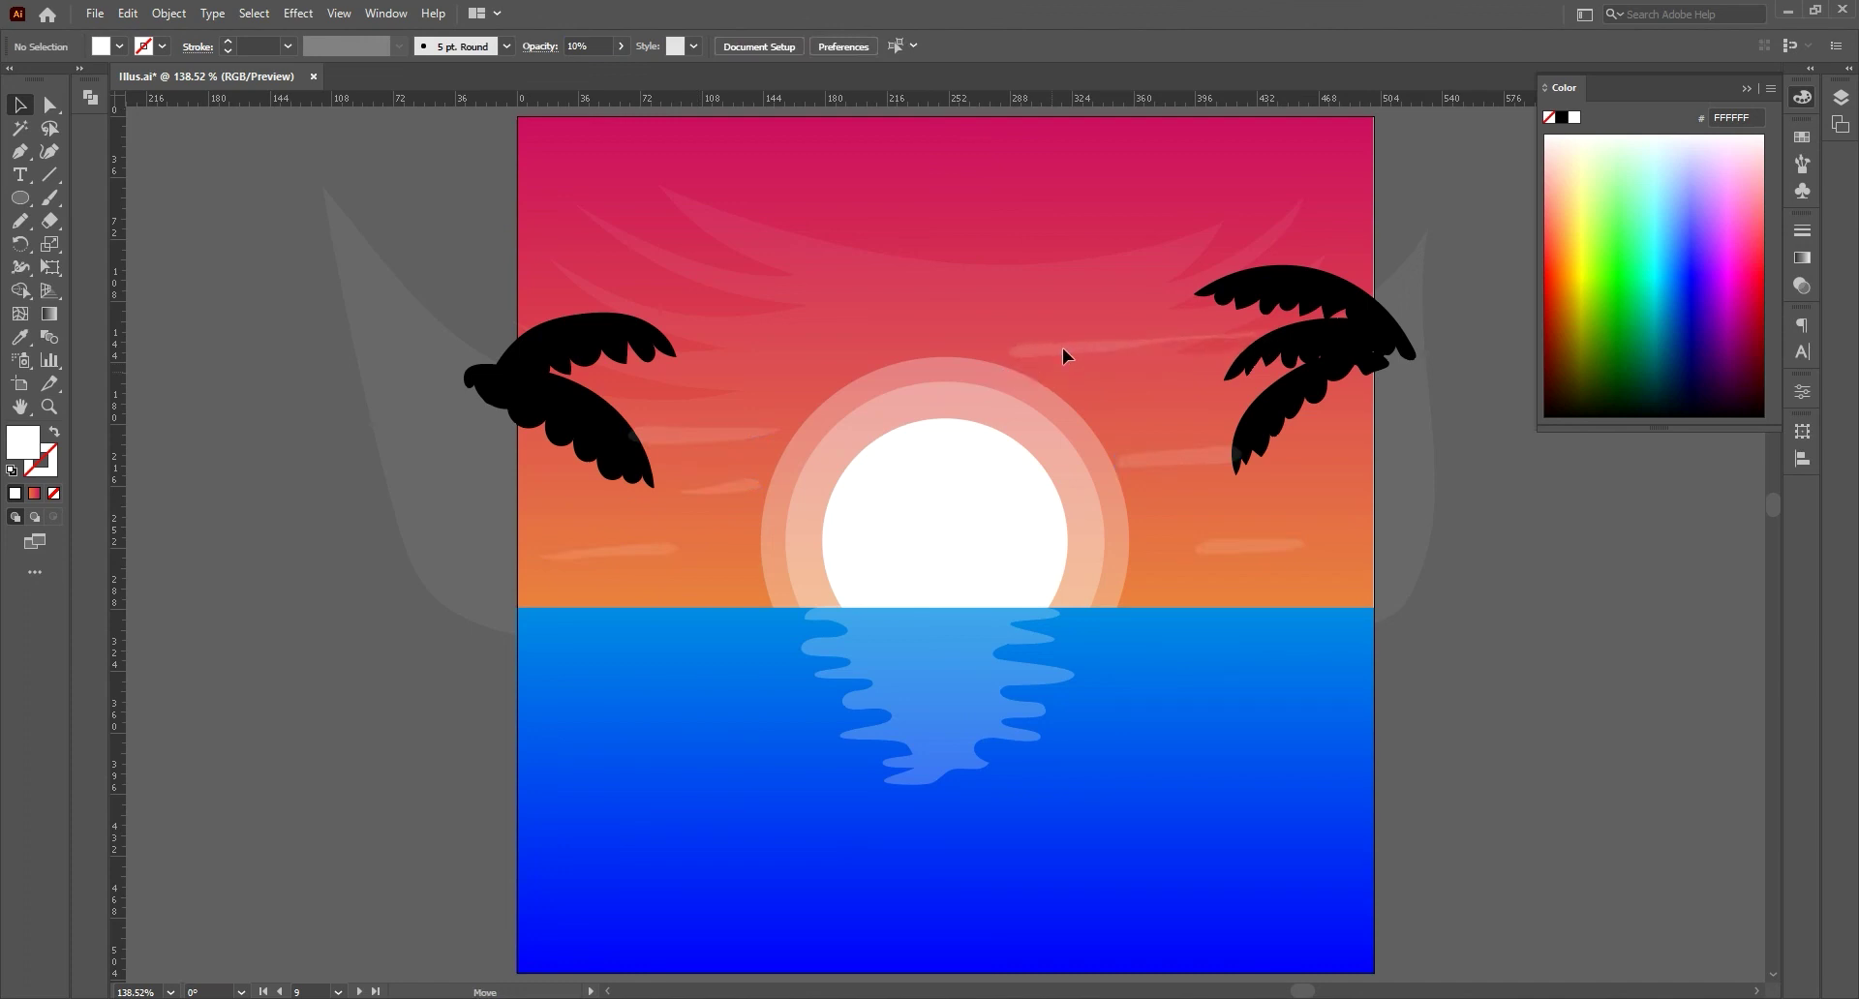
left_click(1353, 360)
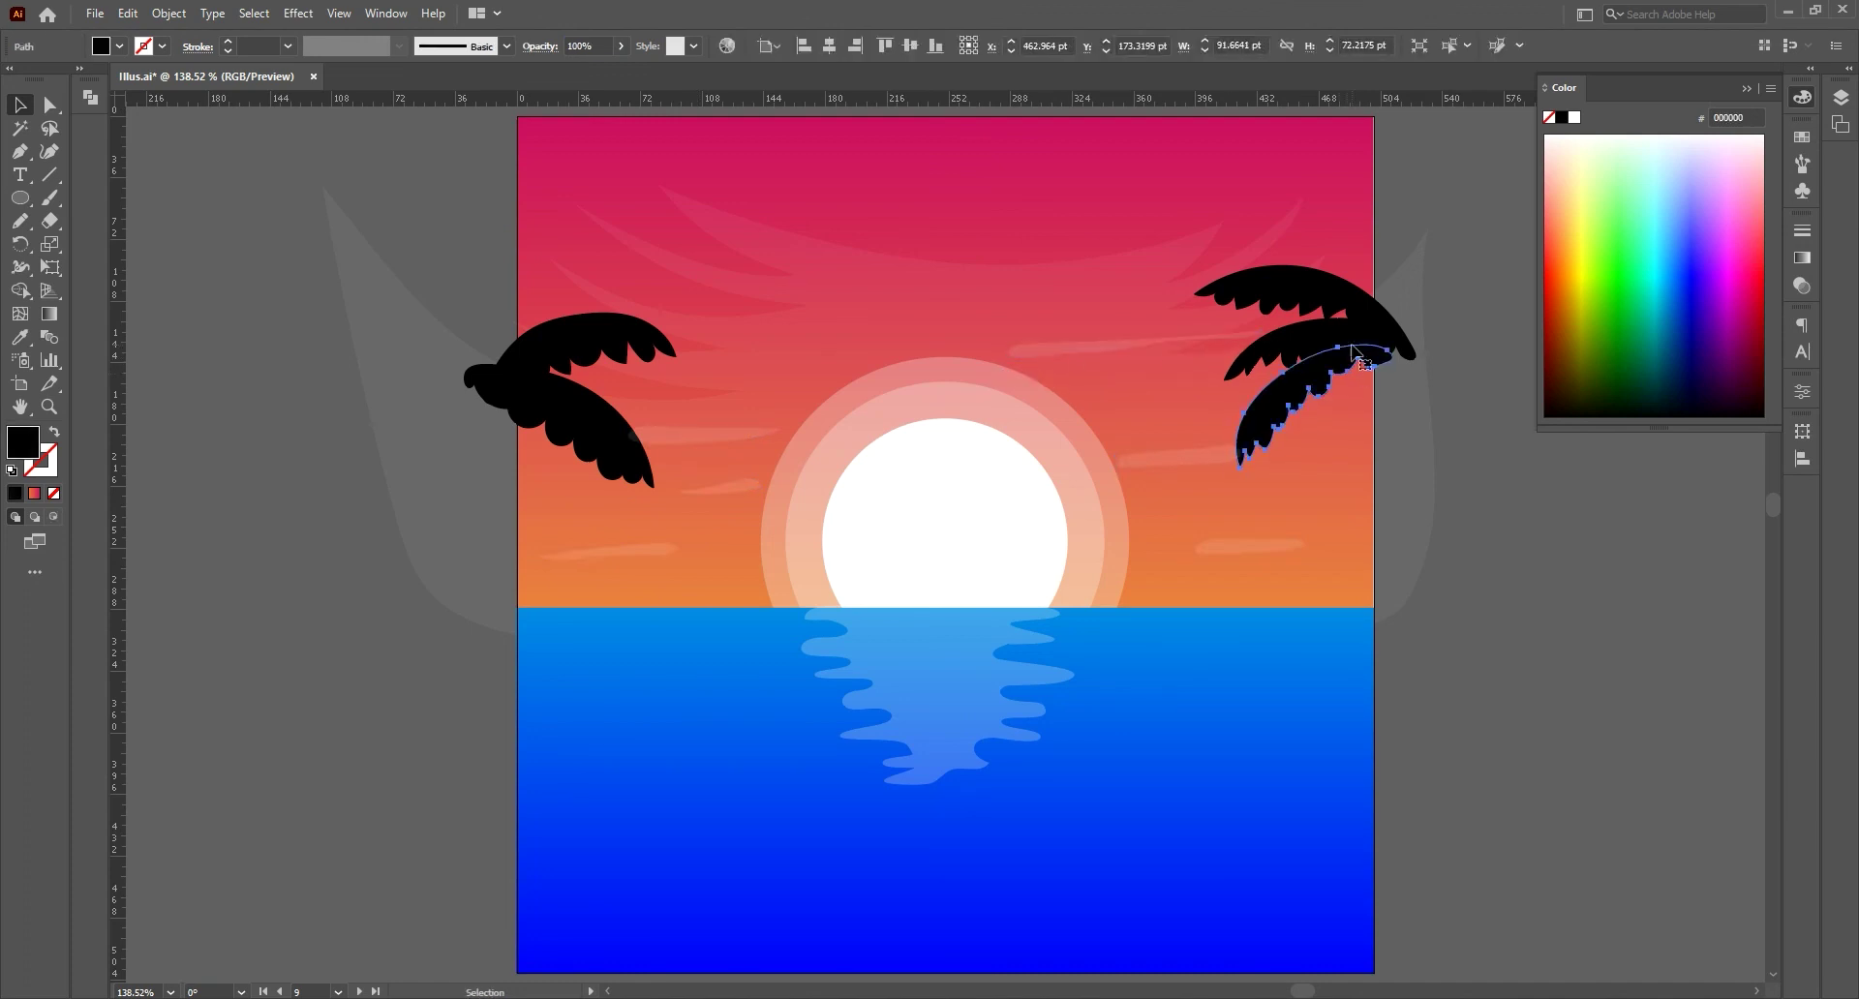
- Draw a rectangle and size it to 500 by 500 pt
left_click(1469, 421)
left_click(21, 198)
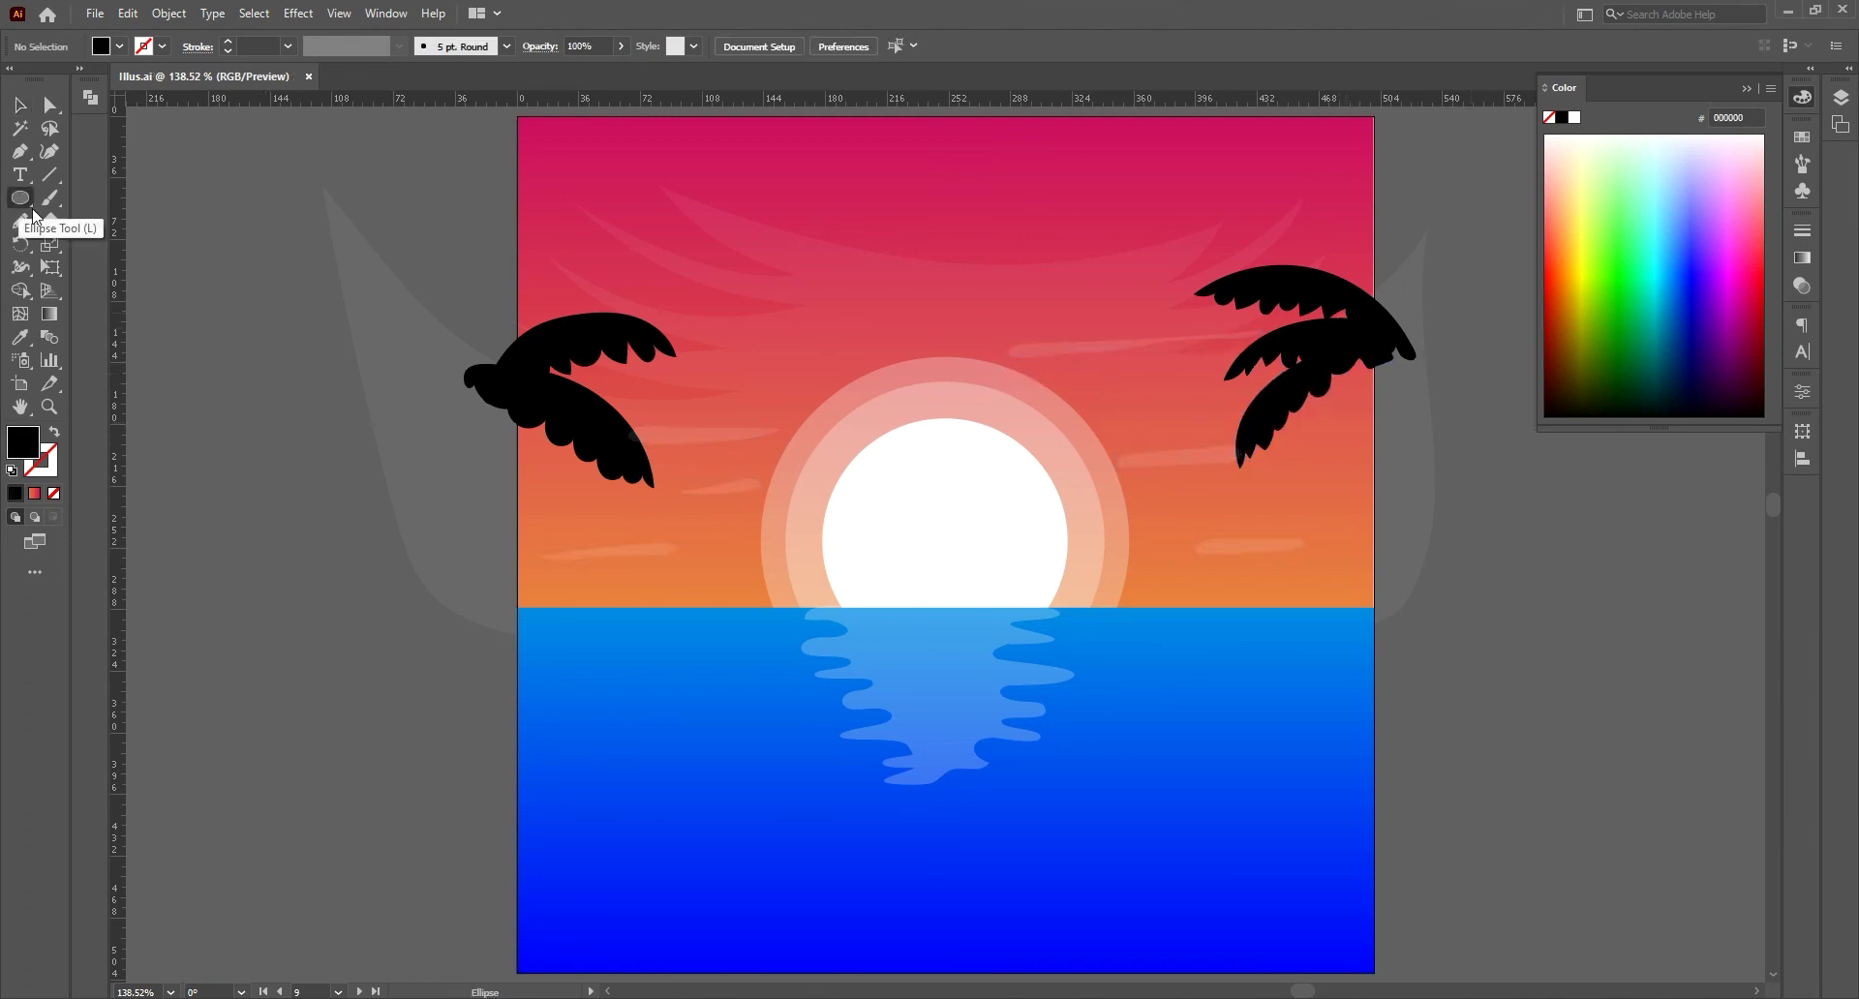
left_click(21, 198)
left_click(88, 197)
left_click_drag(226, 318, 300, 432)
key("v")
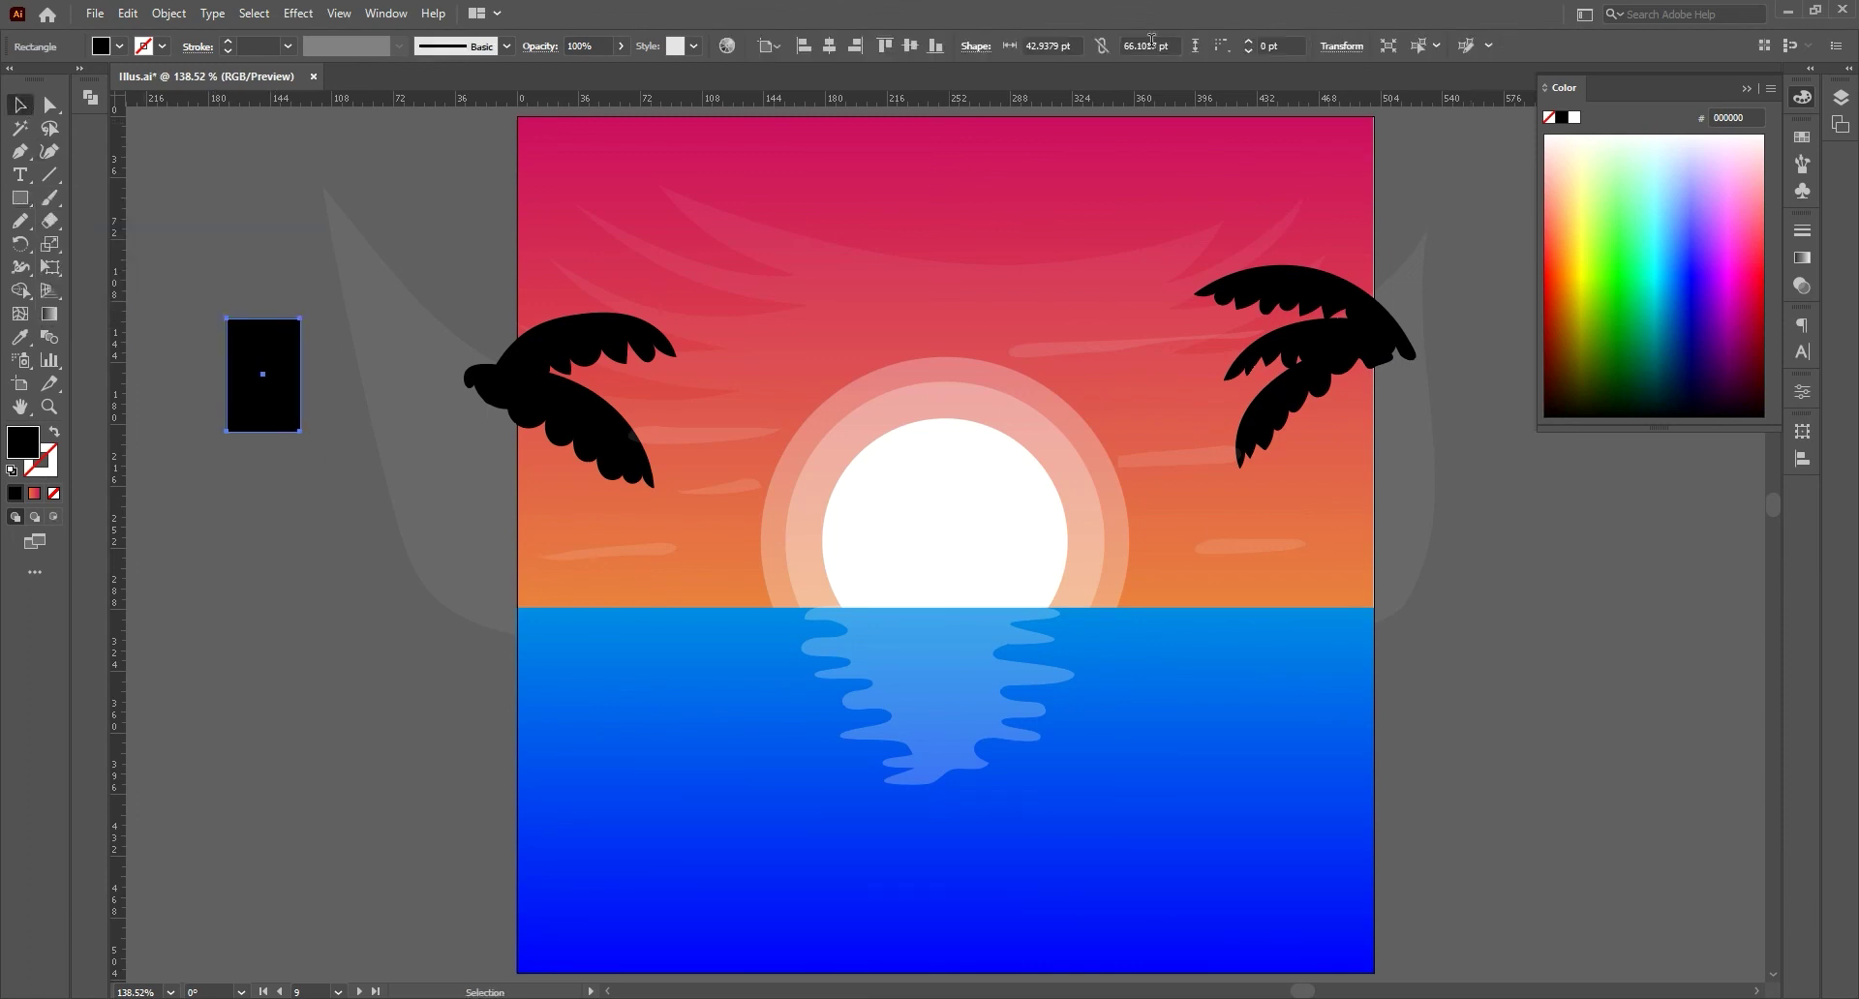
left_click(1353, 54)
double_click(1293, 77)
type("500")
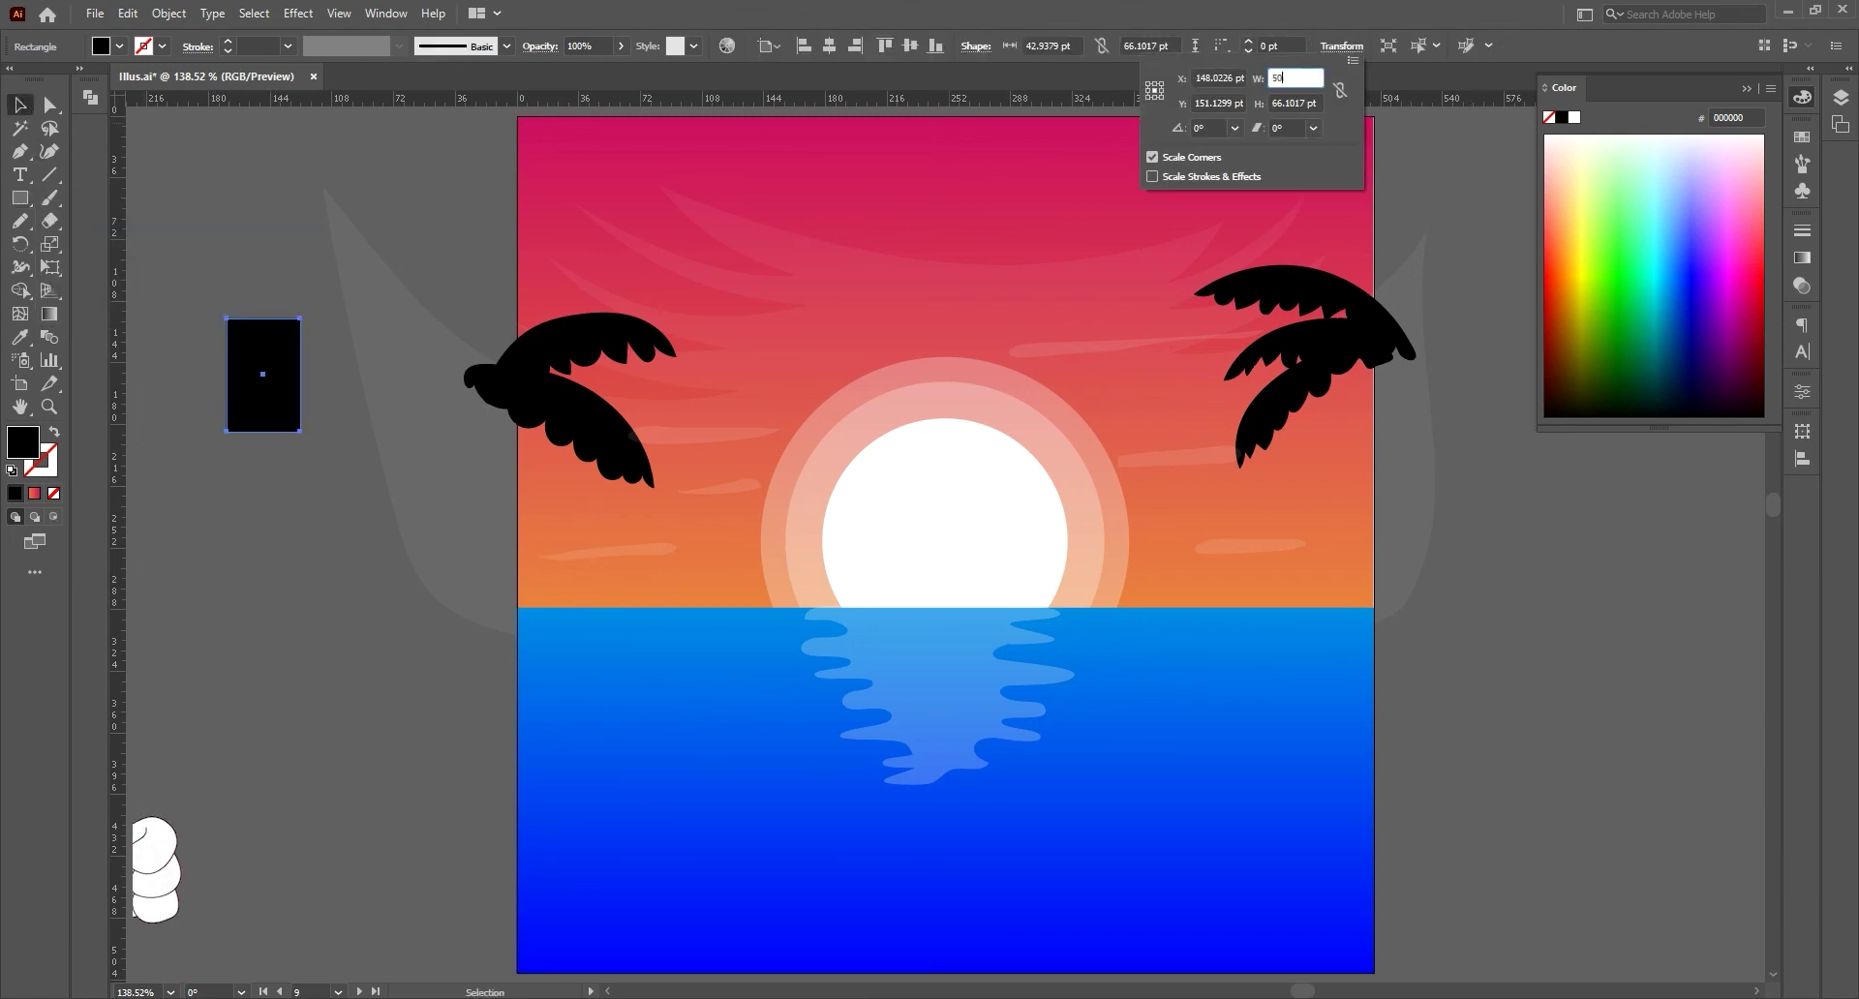
key("Tab")
type("500")
key("Return")
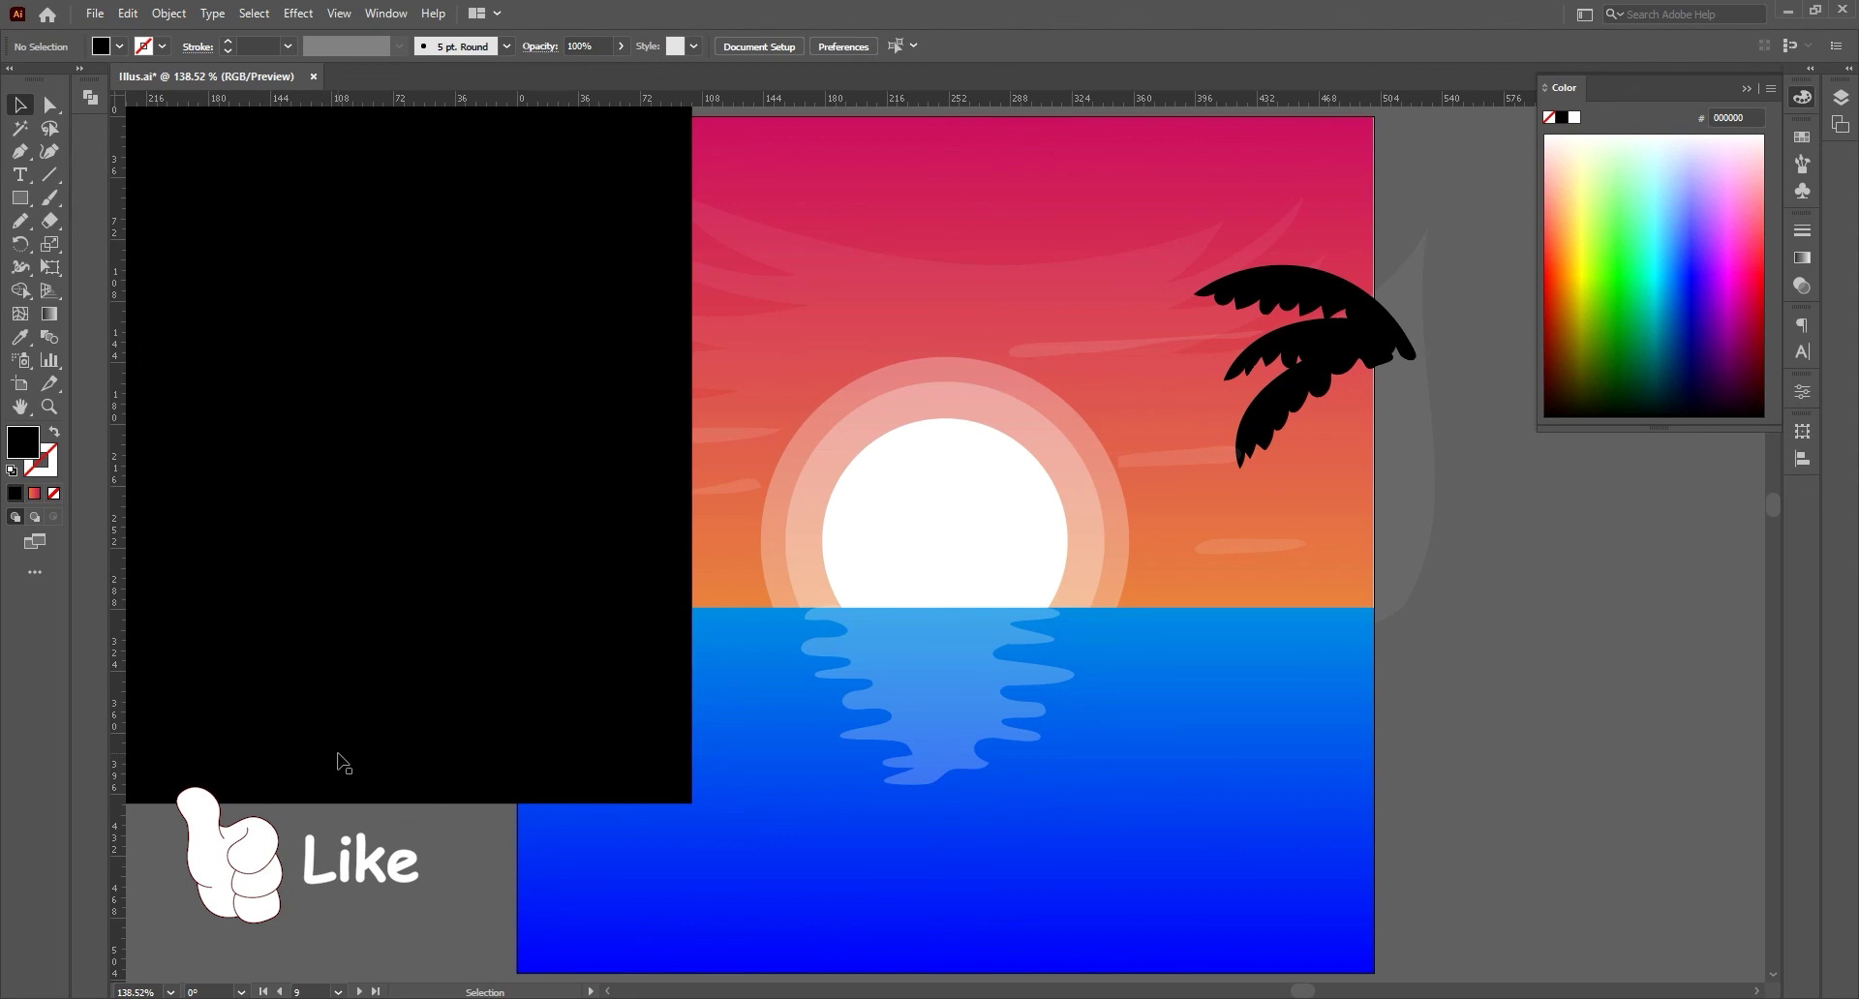
- Centre the square on the artboard and make a clipping mask from all the artwork
left_click(829, 45)
left_click(909, 46)
left_click_drag(300, 155, 1423, 945)
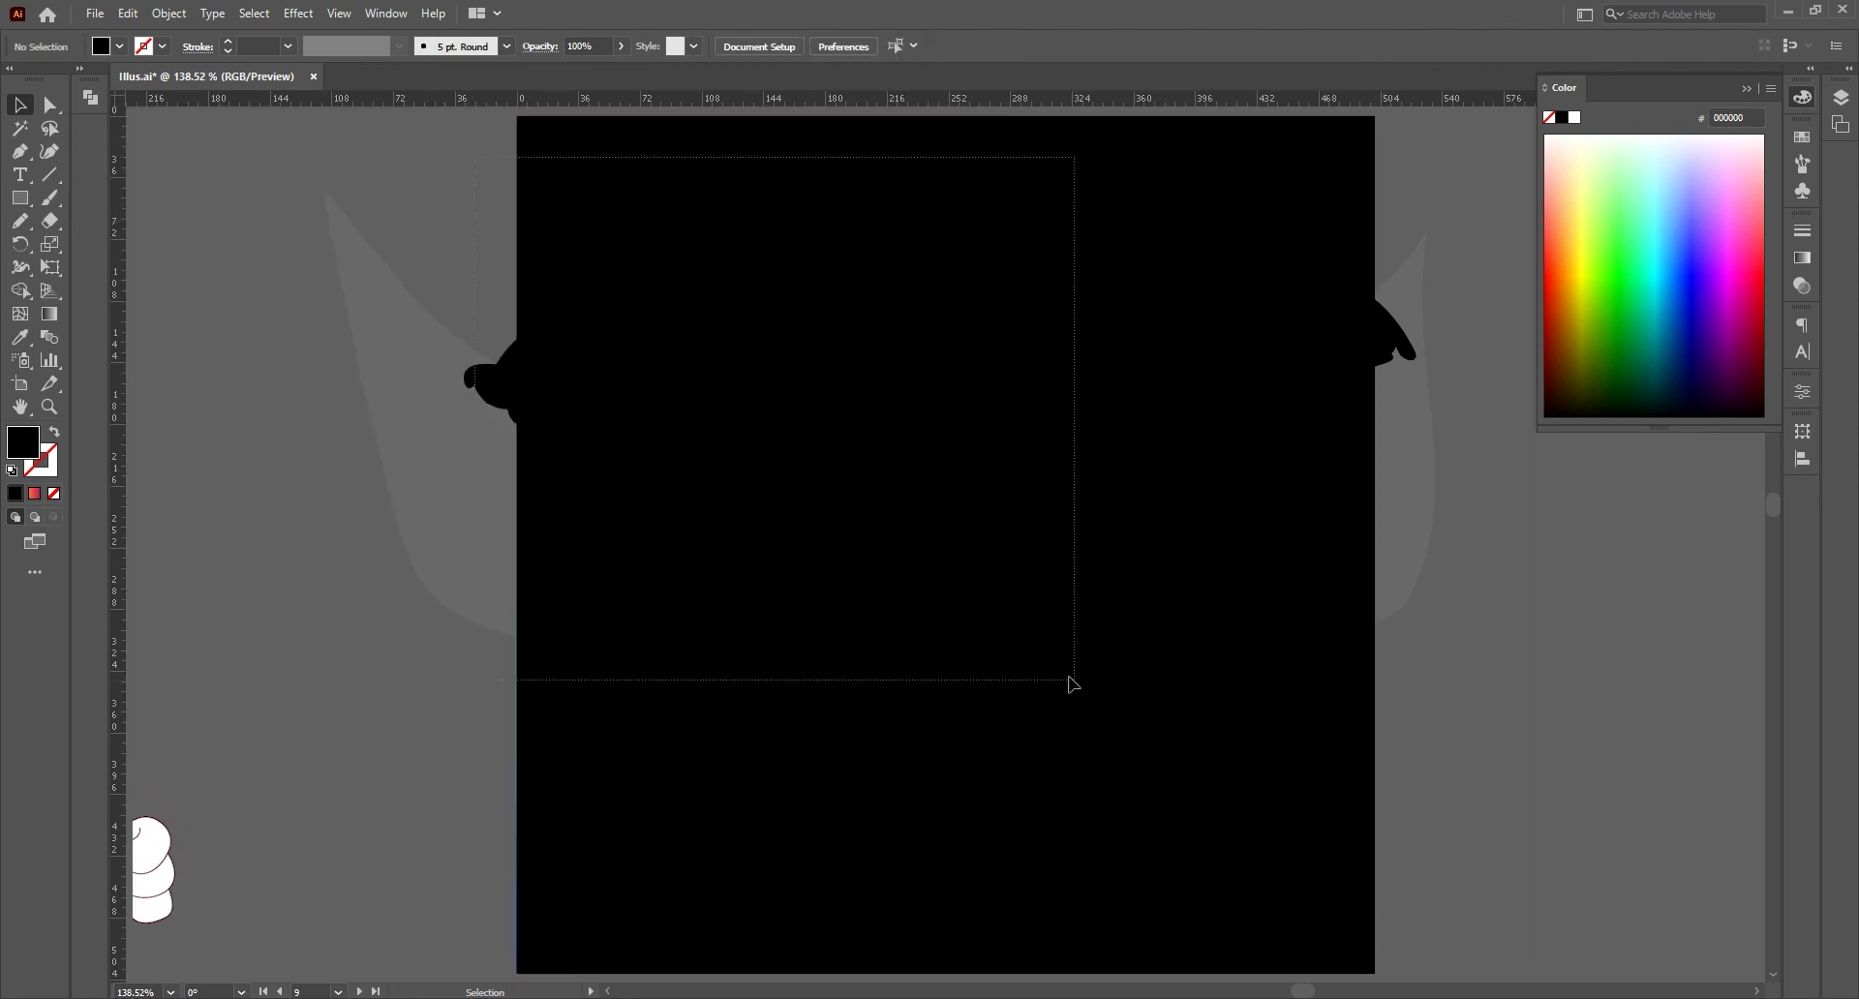
right_click(1231, 503)
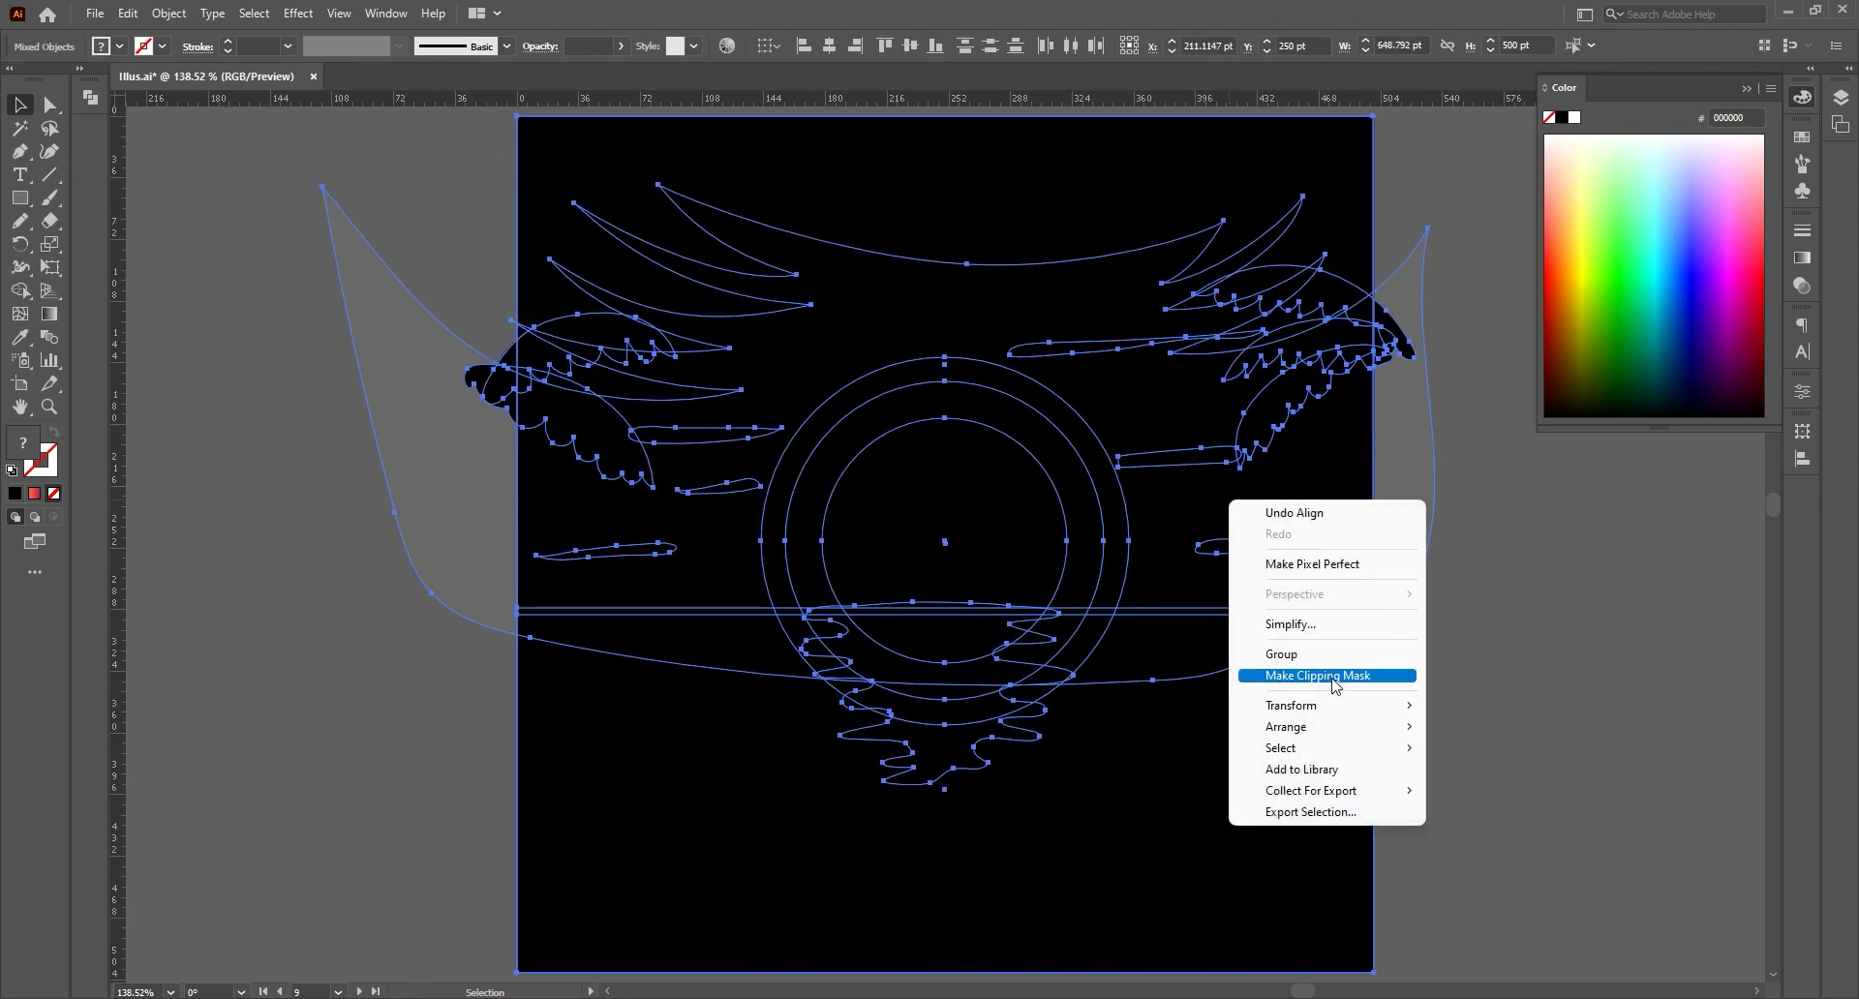
left_click(1324, 677)
left_click(1447, 648)
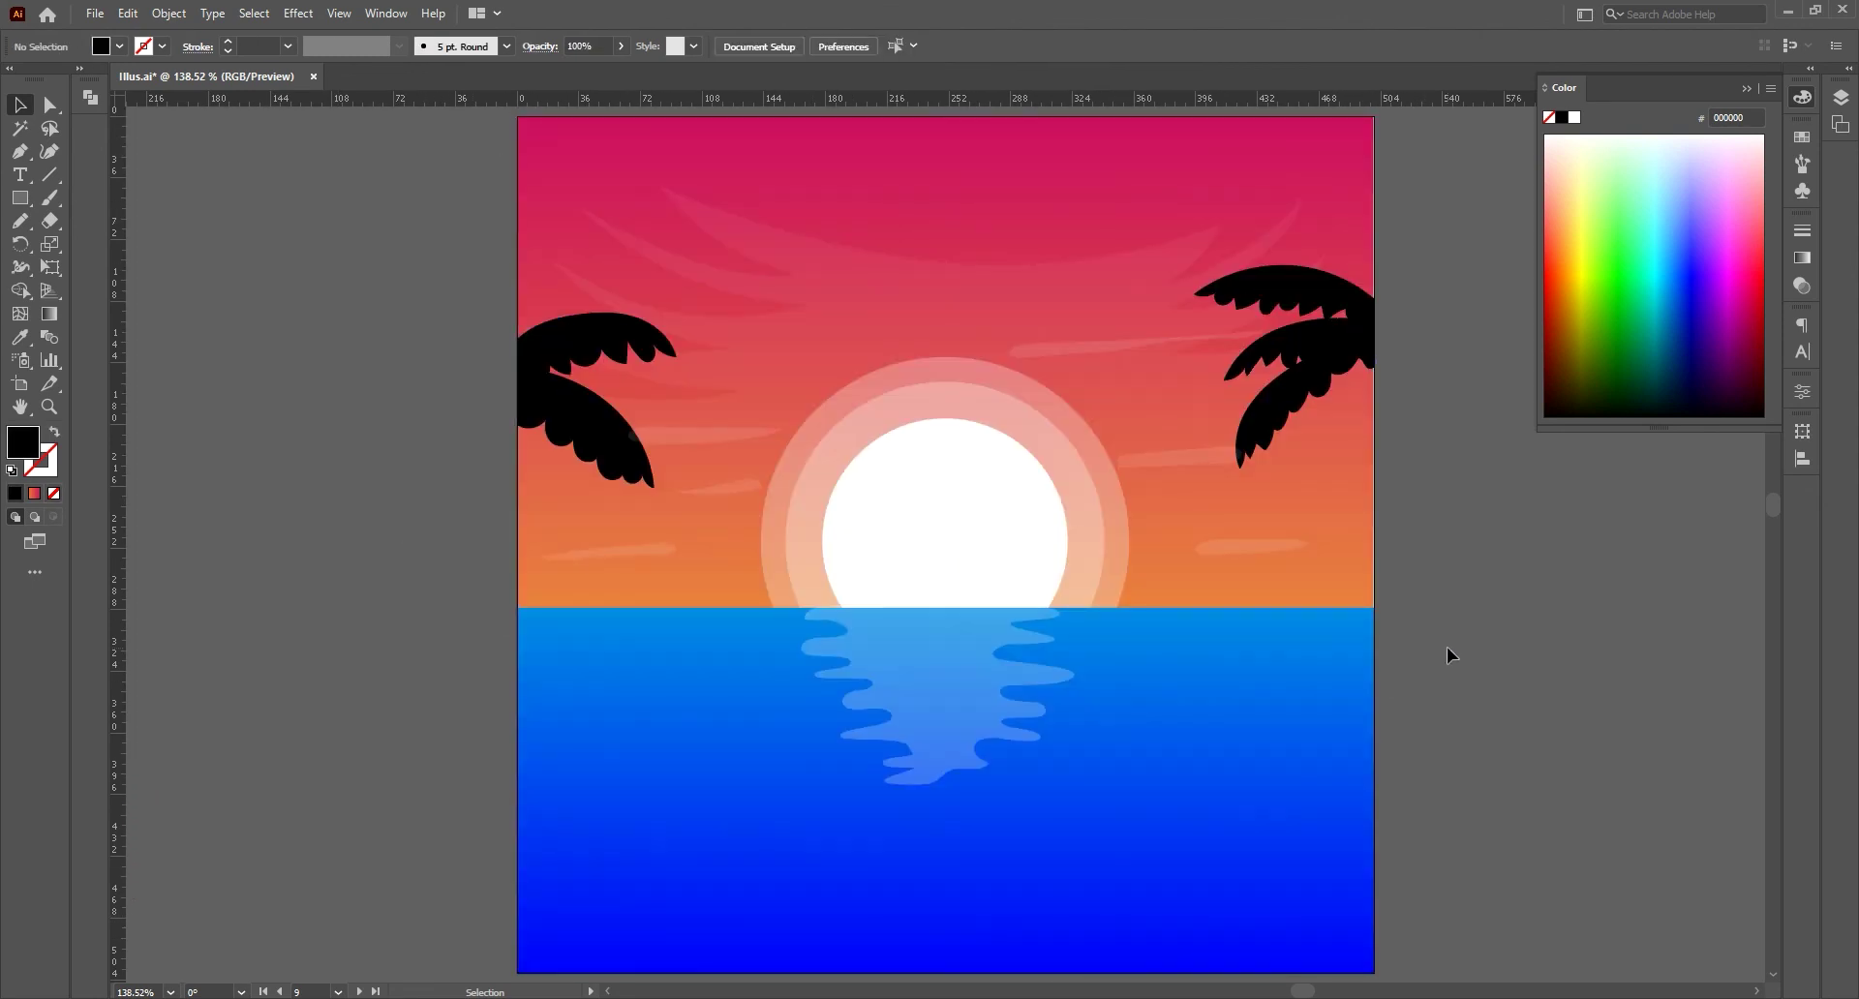
left_click(1747, 88)
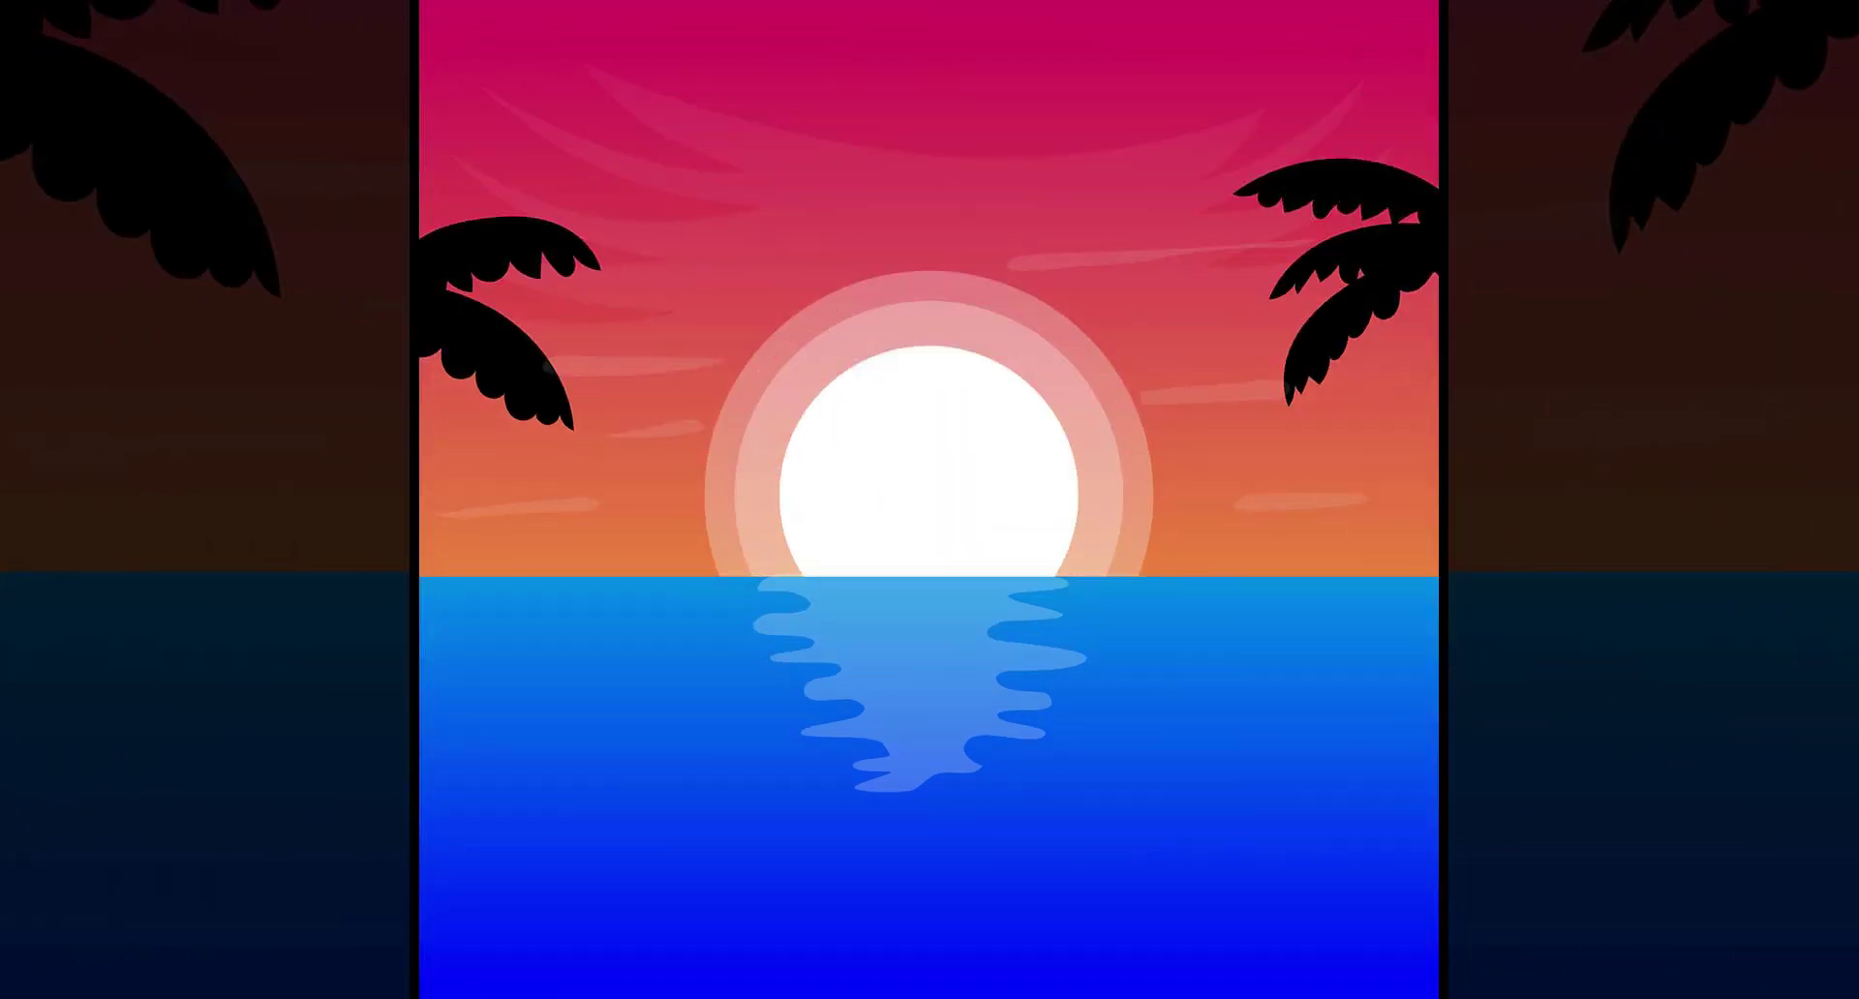